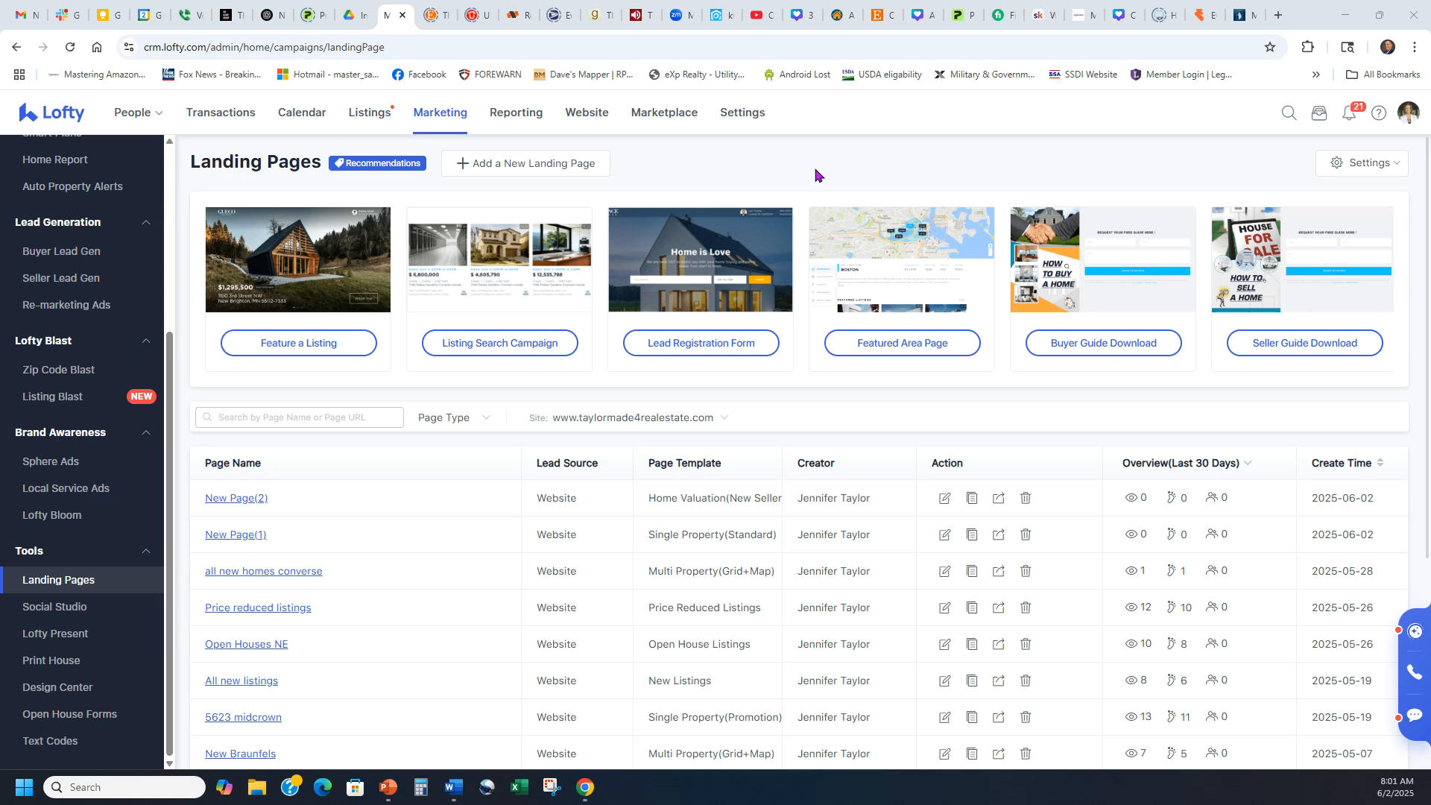
Go from the marketing dashboard to Landing Pages and start a new landing page.
{"action": "left_click", "coordinate": [443, 118]}
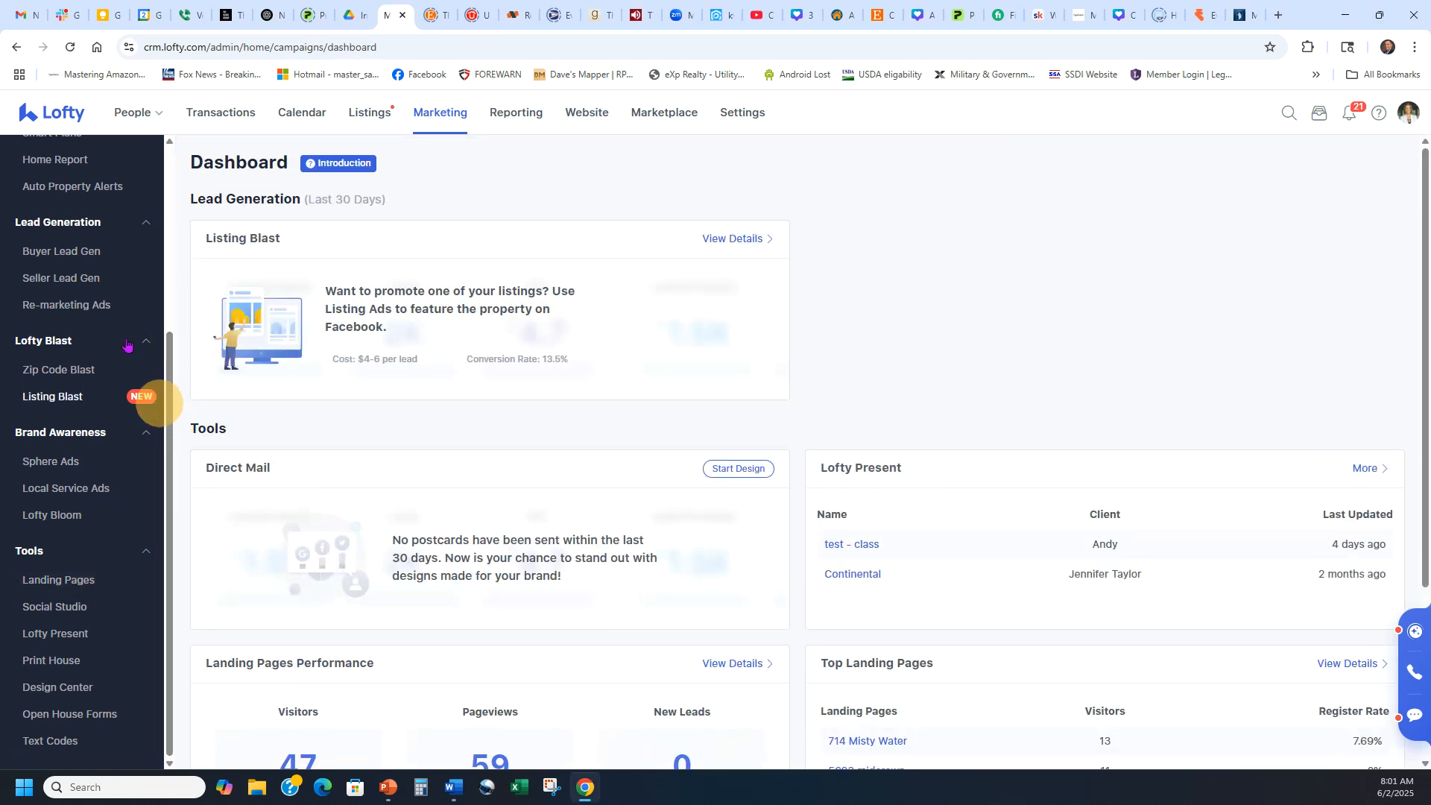
{"action": "left_click", "coordinate": [51, 589]}
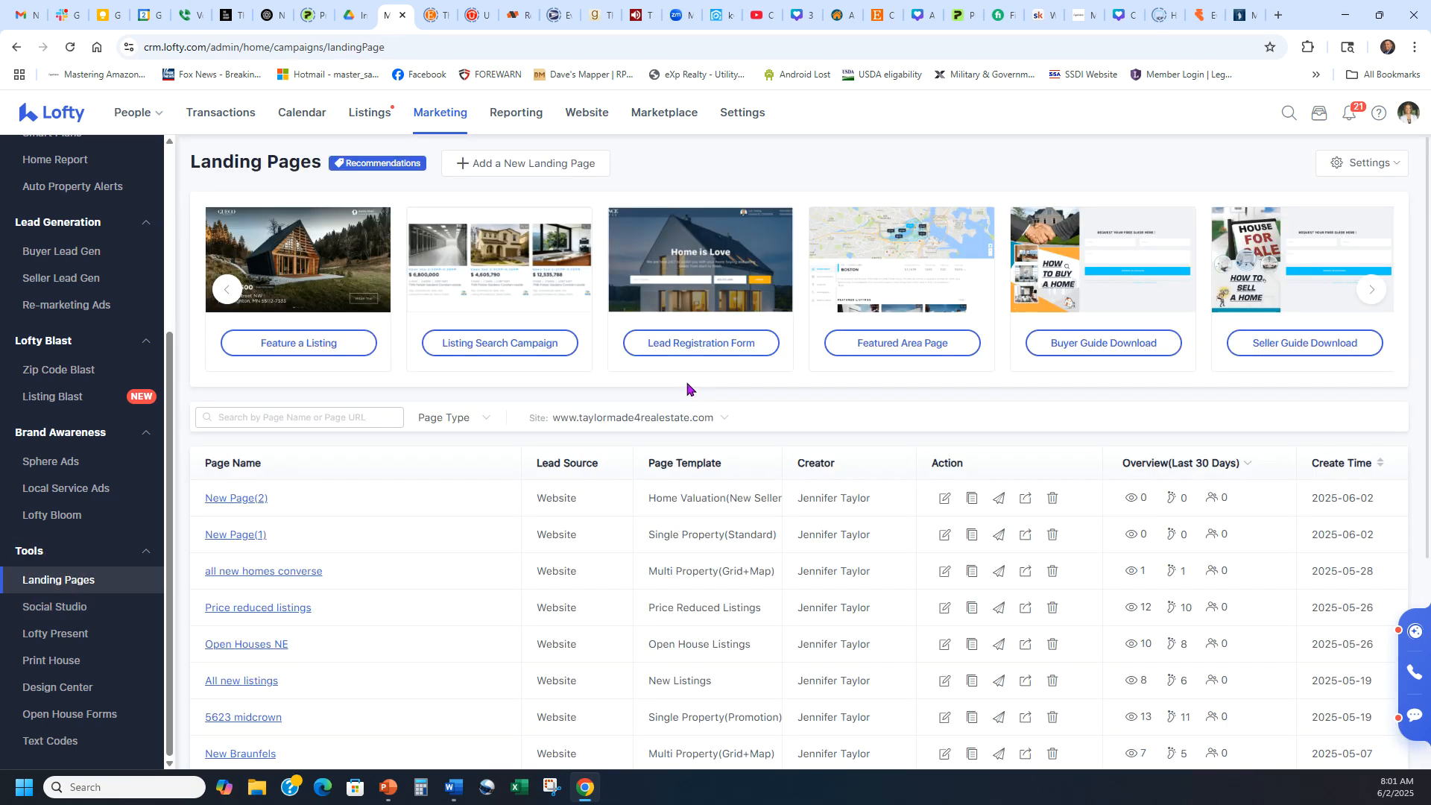
{"action": "left_click", "coordinate": [530, 165]}
Browse the template gallery and pick the Multi-Property with Map template.
{"action": "scroll", "coordinate": [1100, 304], "scroll_direction": "down", "scroll_amount": 3}
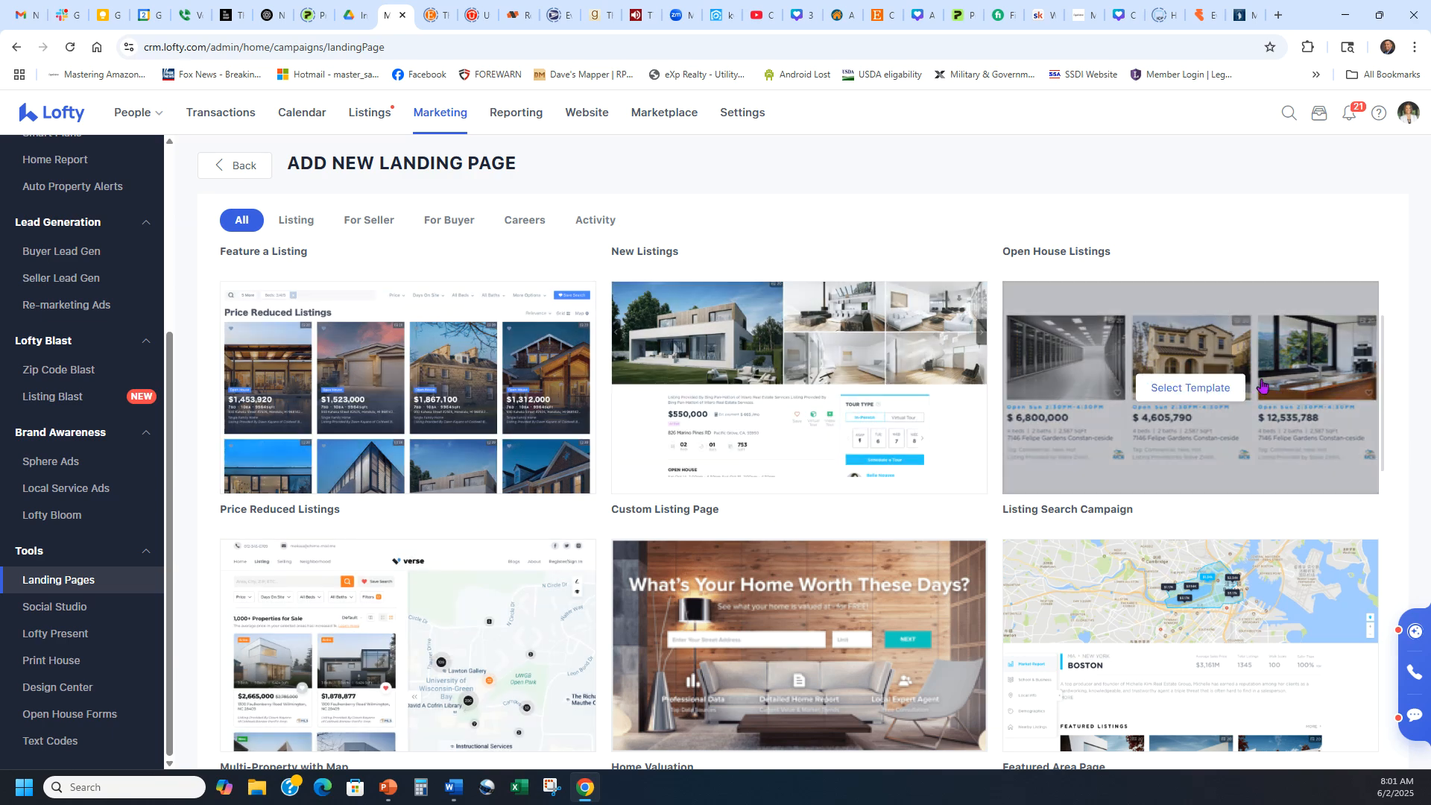
{"action": "scroll", "coordinate": [773, 432], "scroll_direction": "up", "scroll_amount": 1}
{"action": "scroll", "coordinate": [771, 431], "scroll_direction": "up", "scroll_amount": 3}
{"action": "scroll", "coordinate": [669, 466], "scroll_direction": "down", "scroll_amount": 2}
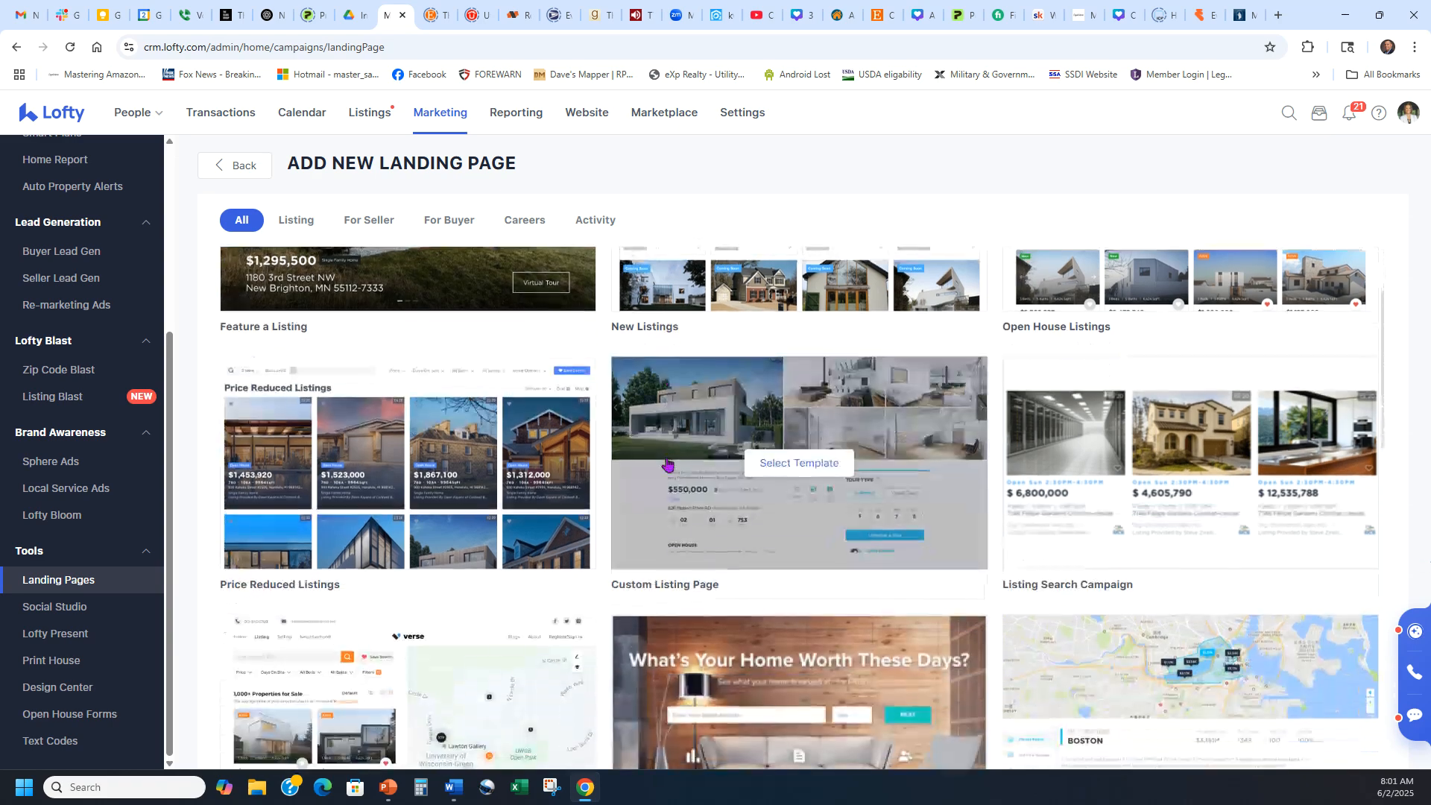
{"action": "scroll", "coordinate": [616, 511], "scroll_direction": "down", "scroll_amount": 2}
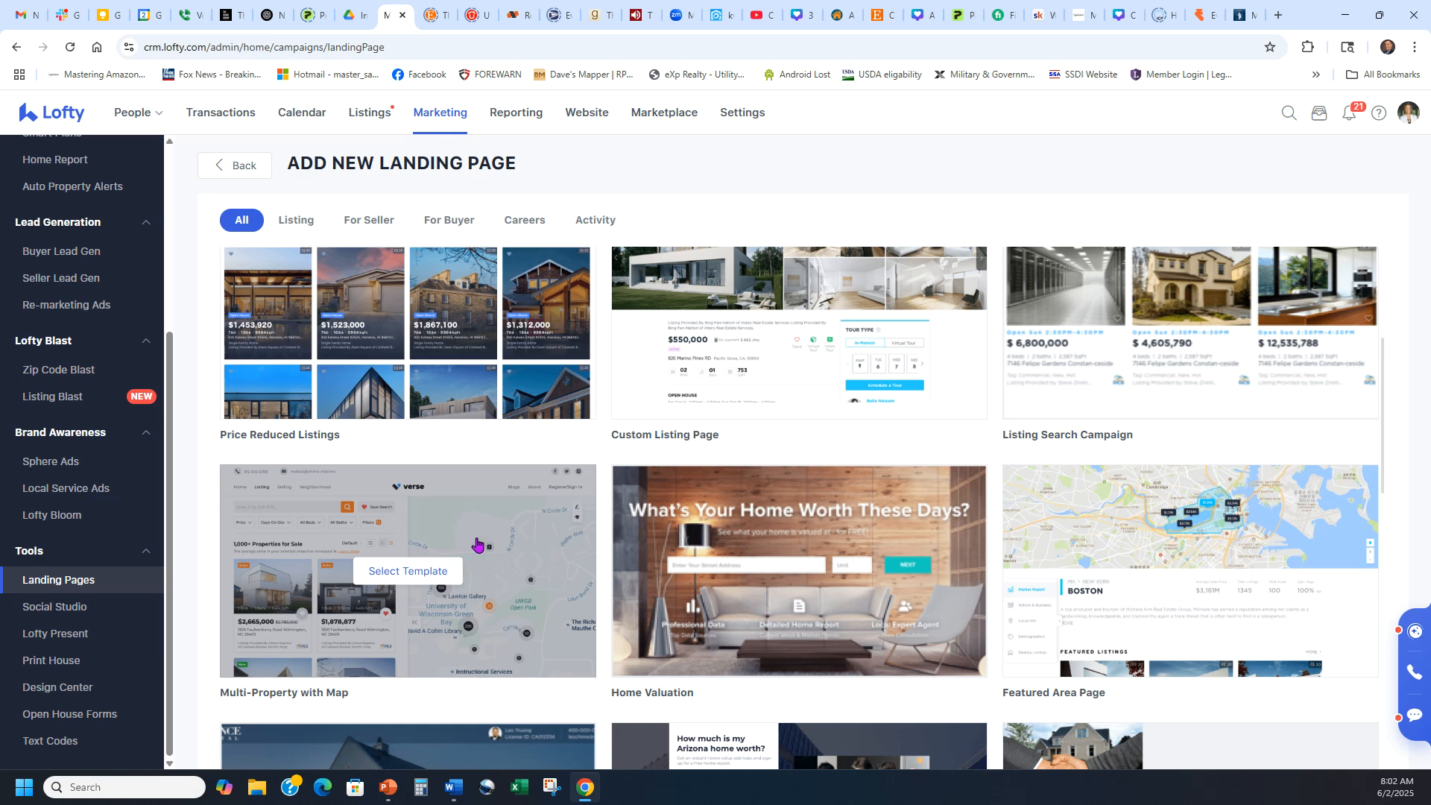
{"action": "left_click", "coordinate": [403, 573]}
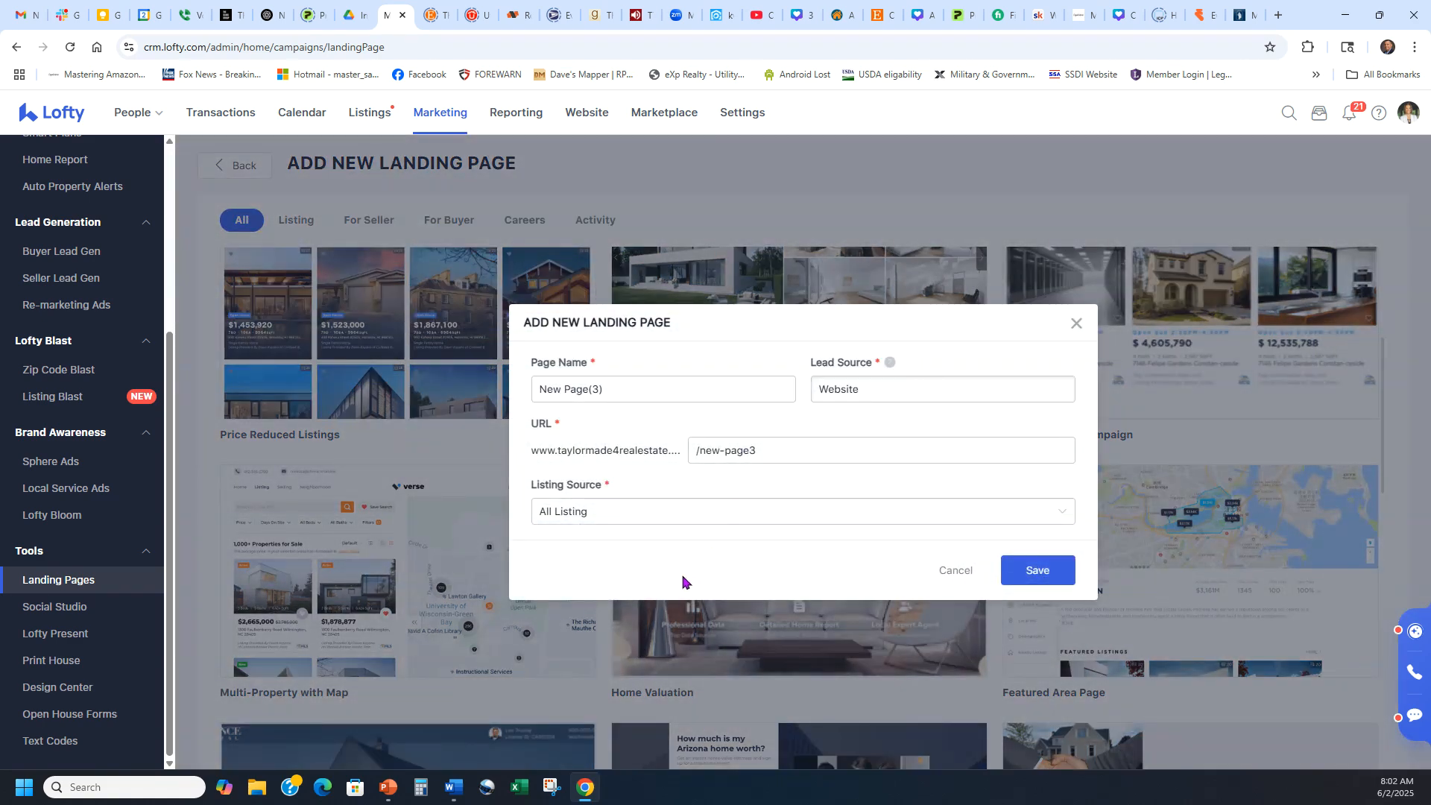
Switch New Page(3)'s Listing Source from All Listing to Use Custom Listing Filter.
{"action": "left_click_drag", "start_coordinate": [516, 483], "coordinate": [657, 485]}
{"action": "left_click", "coordinate": [658, 485]}
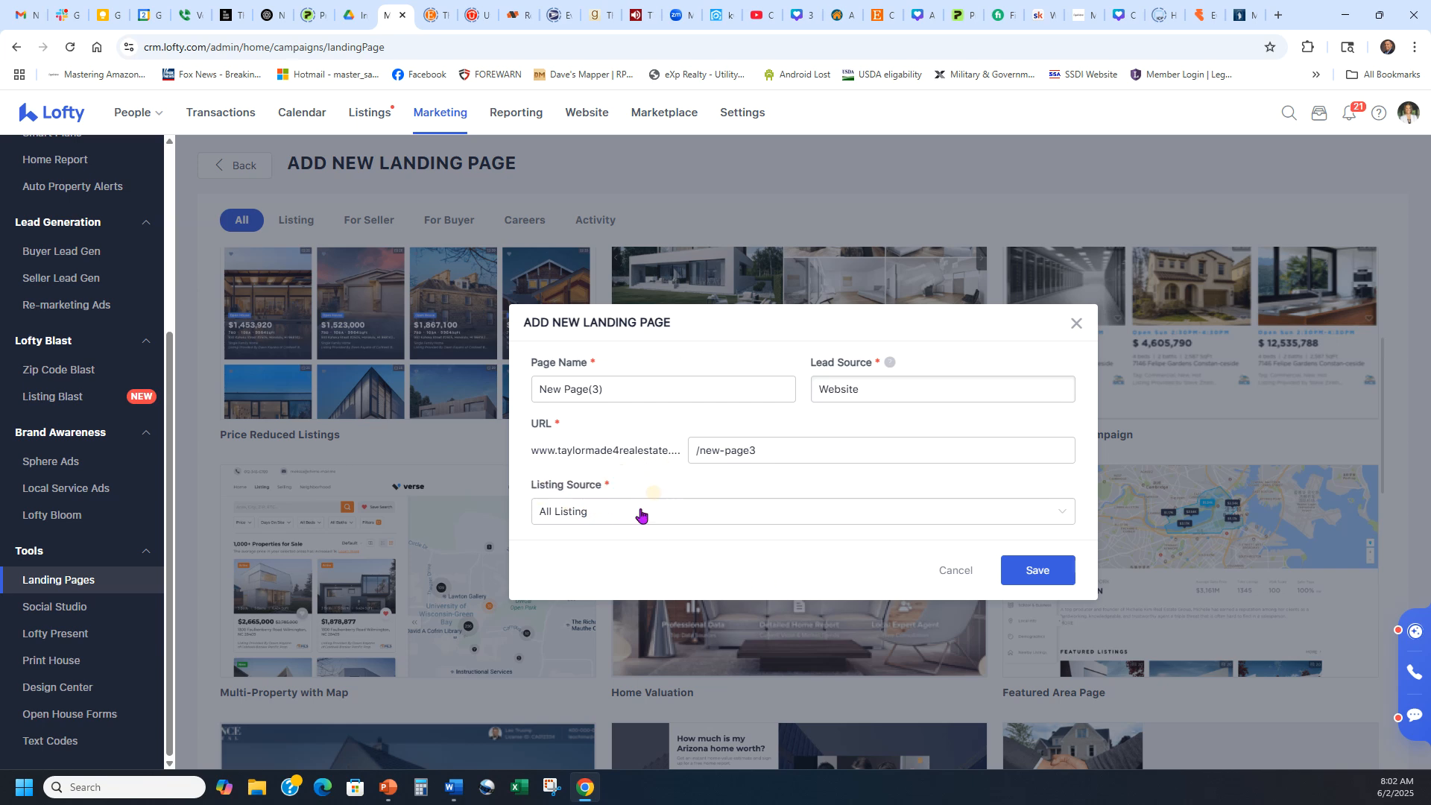
{"action": "left_click", "coordinate": [623, 517]}
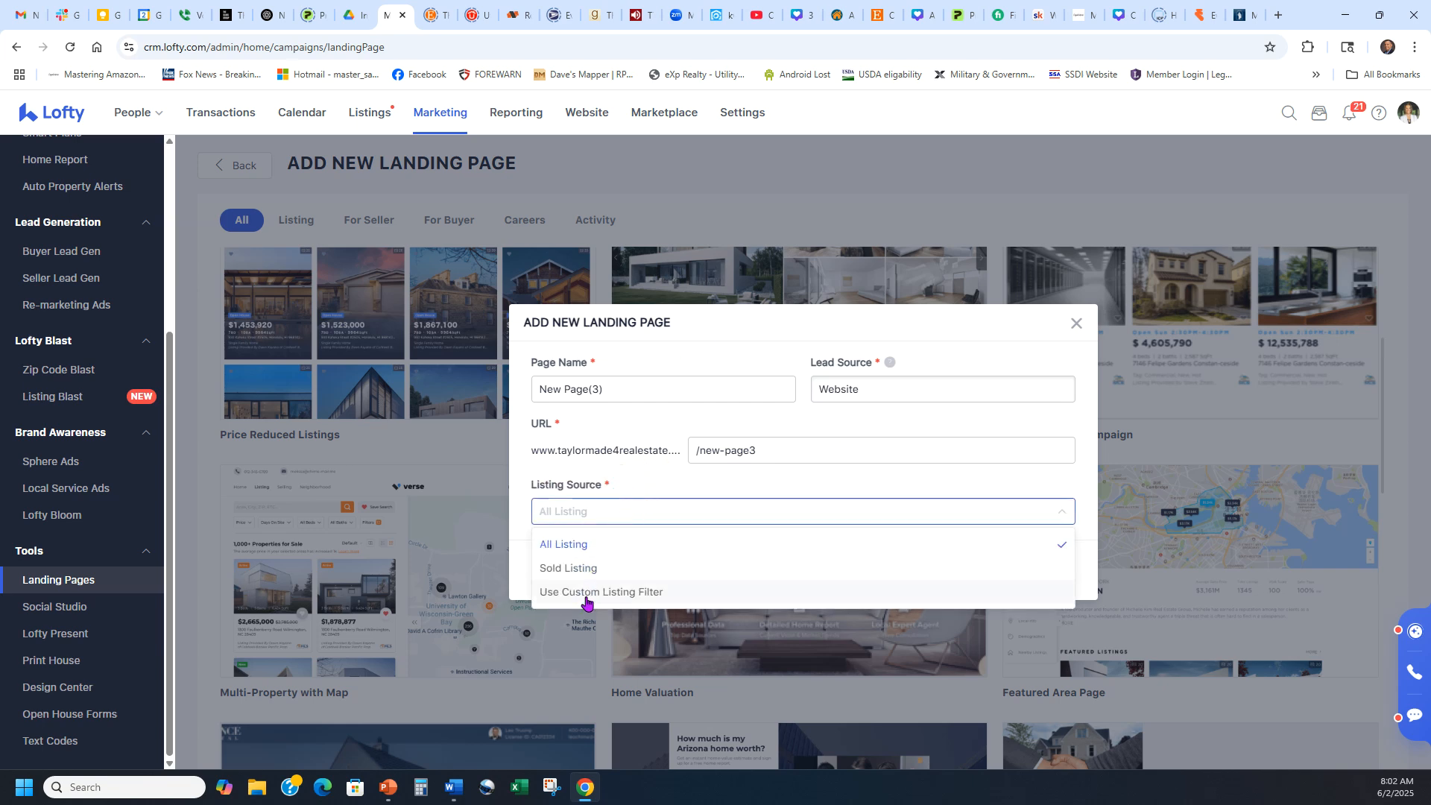
{"action": "left_click", "coordinate": [665, 593]}
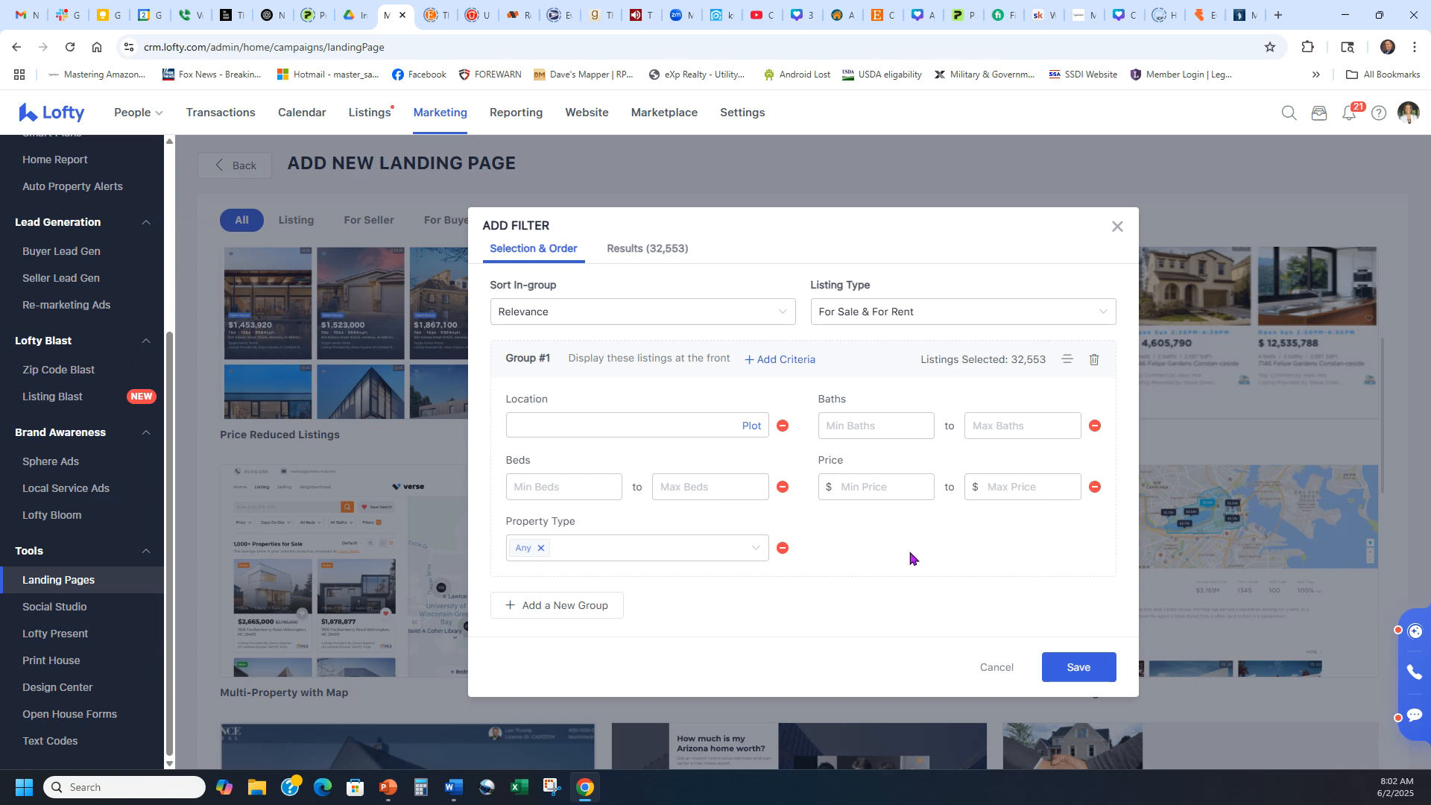
Sort the filter Price-Low to High and keep the For Sale & For Rent listing type.
{"action": "left_click", "coordinate": [779, 319]}
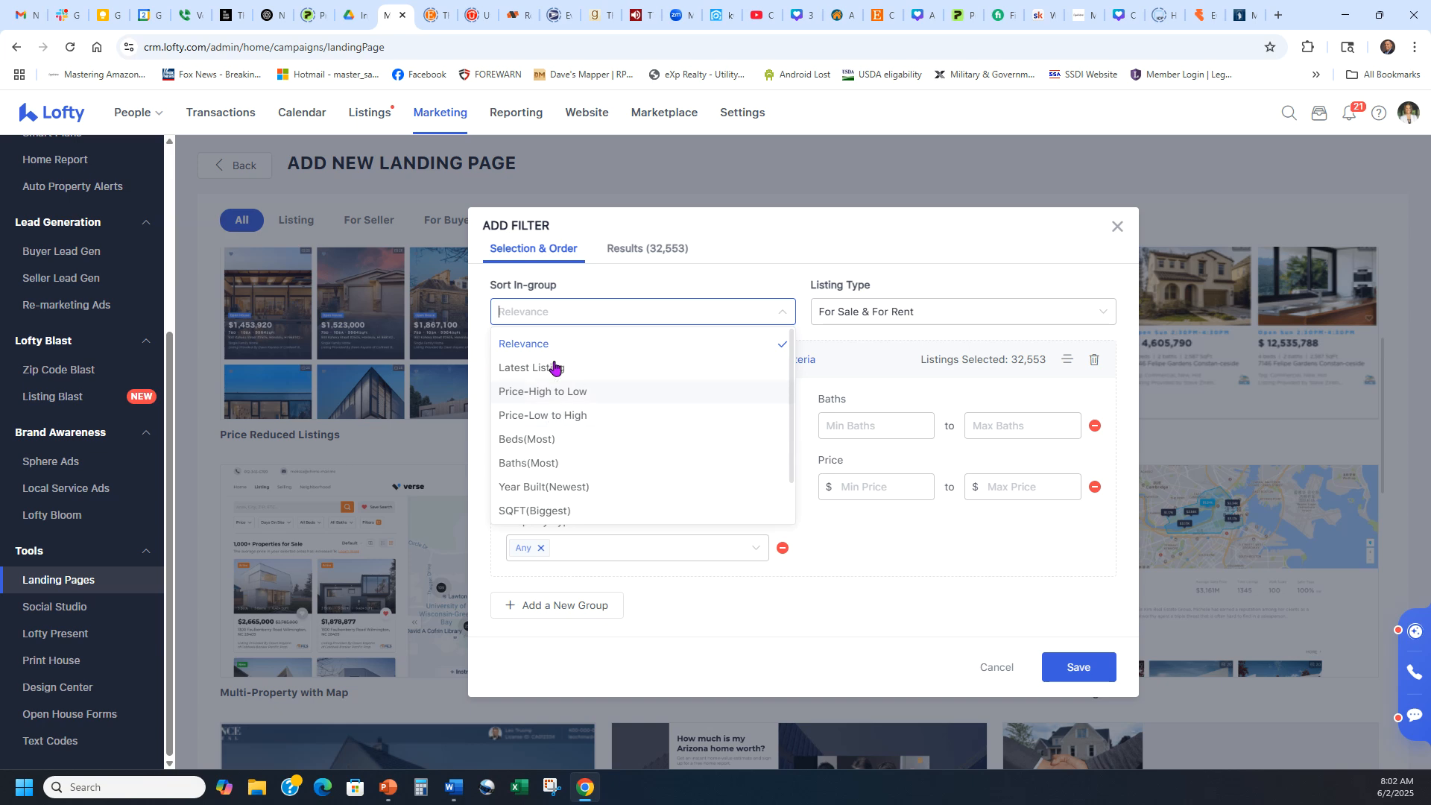
{"action": "left_click", "coordinate": [567, 416]}
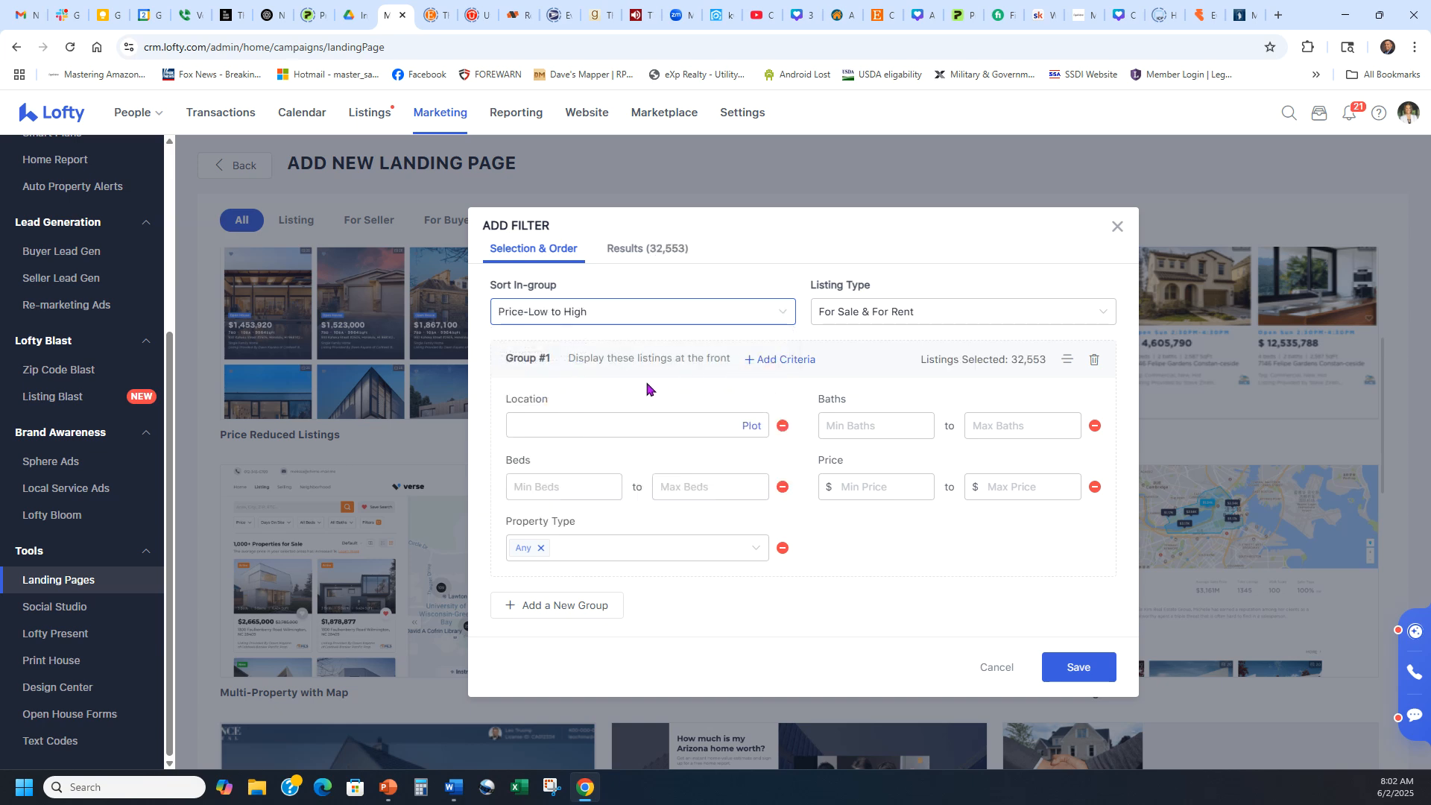
{"action": "left_click", "coordinate": [908, 324]}
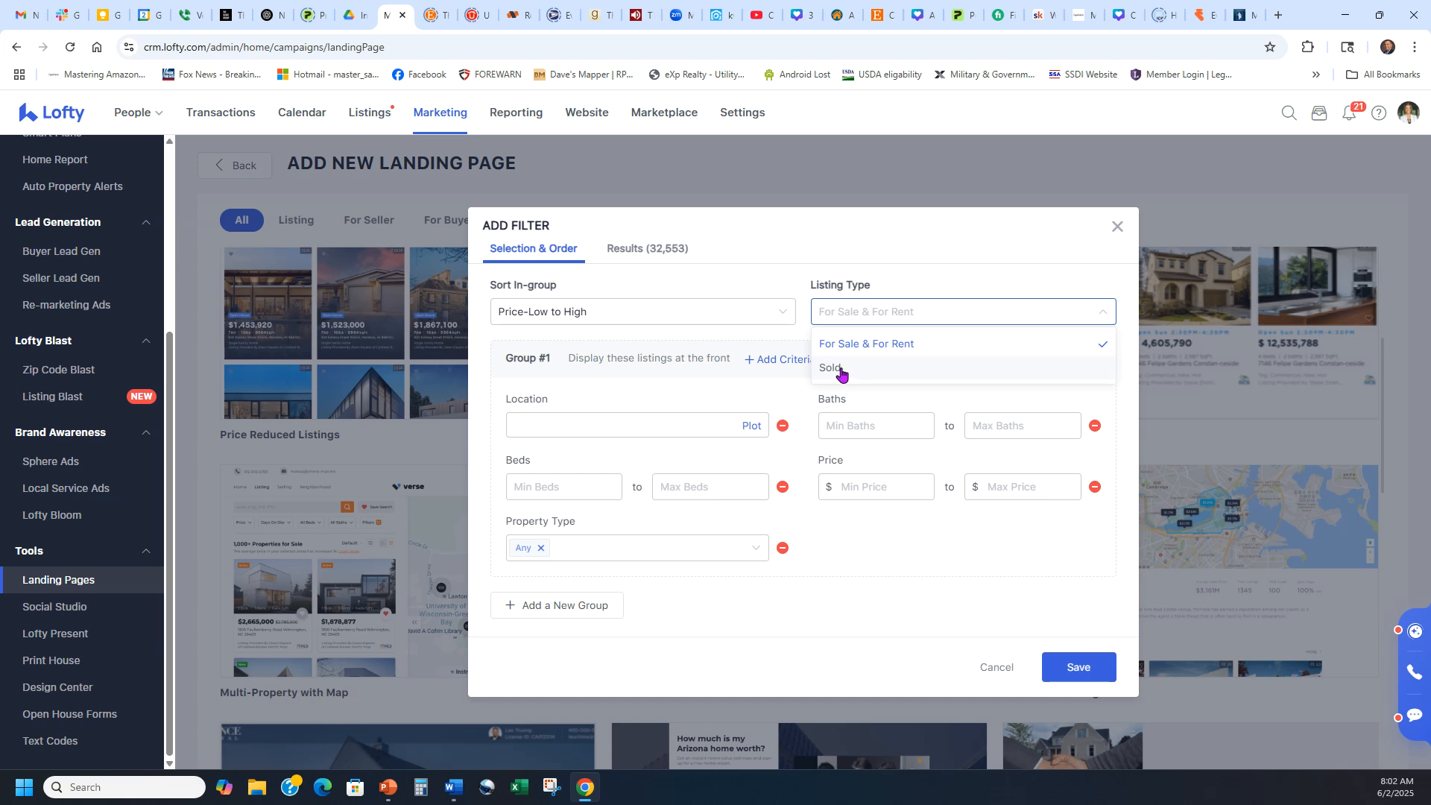
{"action": "left_click", "coordinate": [876, 345]}
{"action": "left_click", "coordinate": [772, 386]}
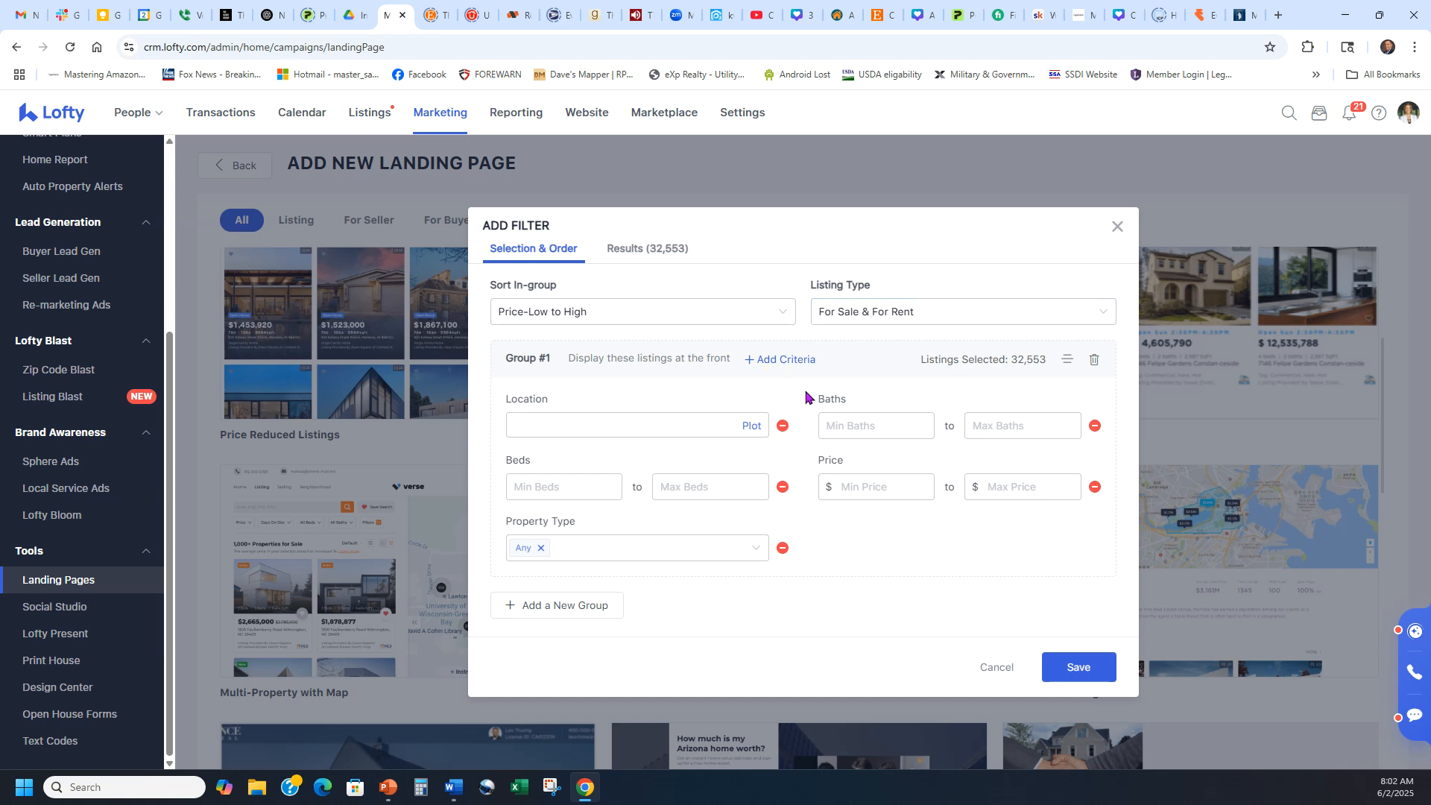
{"action": "left_click_drag", "start_coordinate": [894, 370], "coordinate": [1003, 395]}
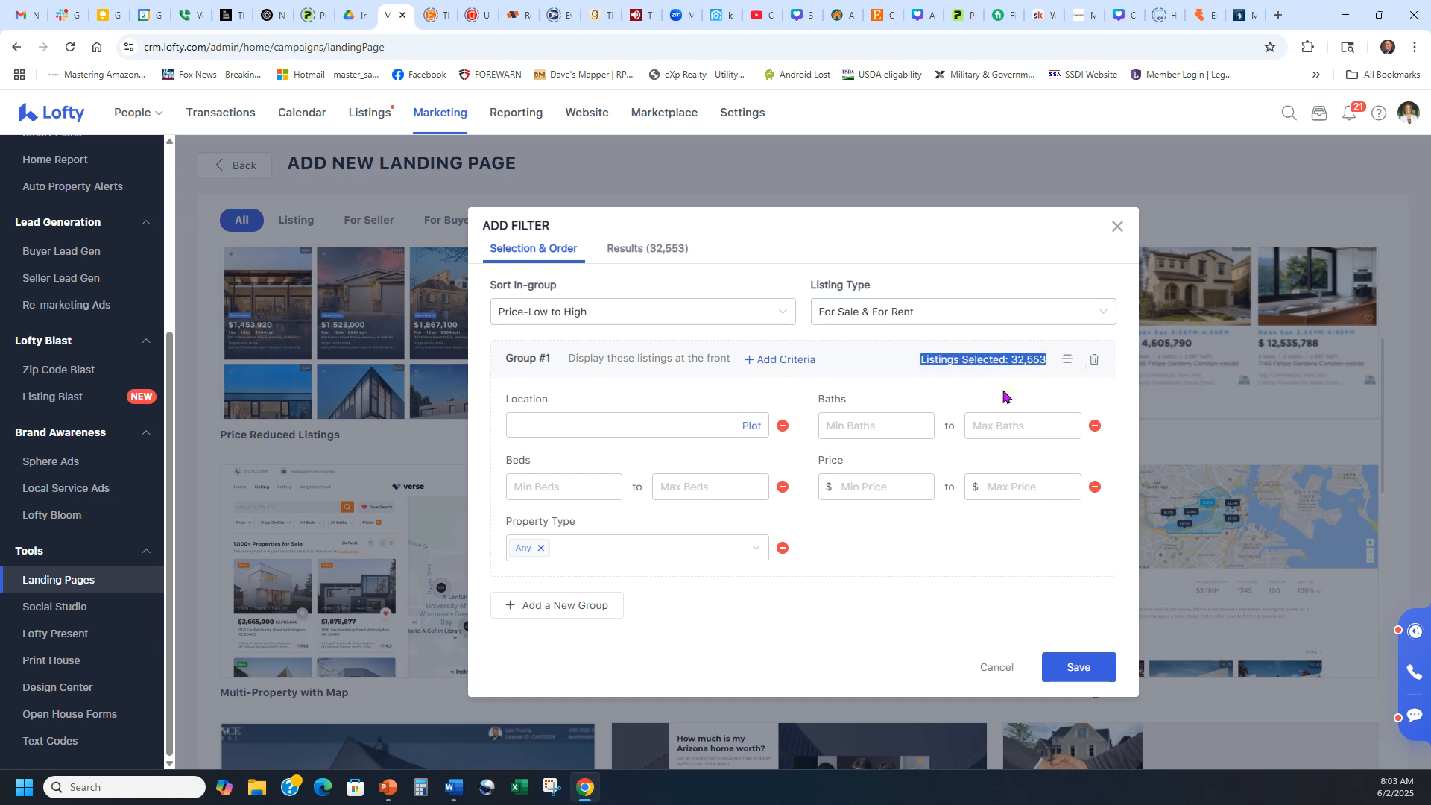
{"action": "left_click", "coordinate": [1003, 395]}
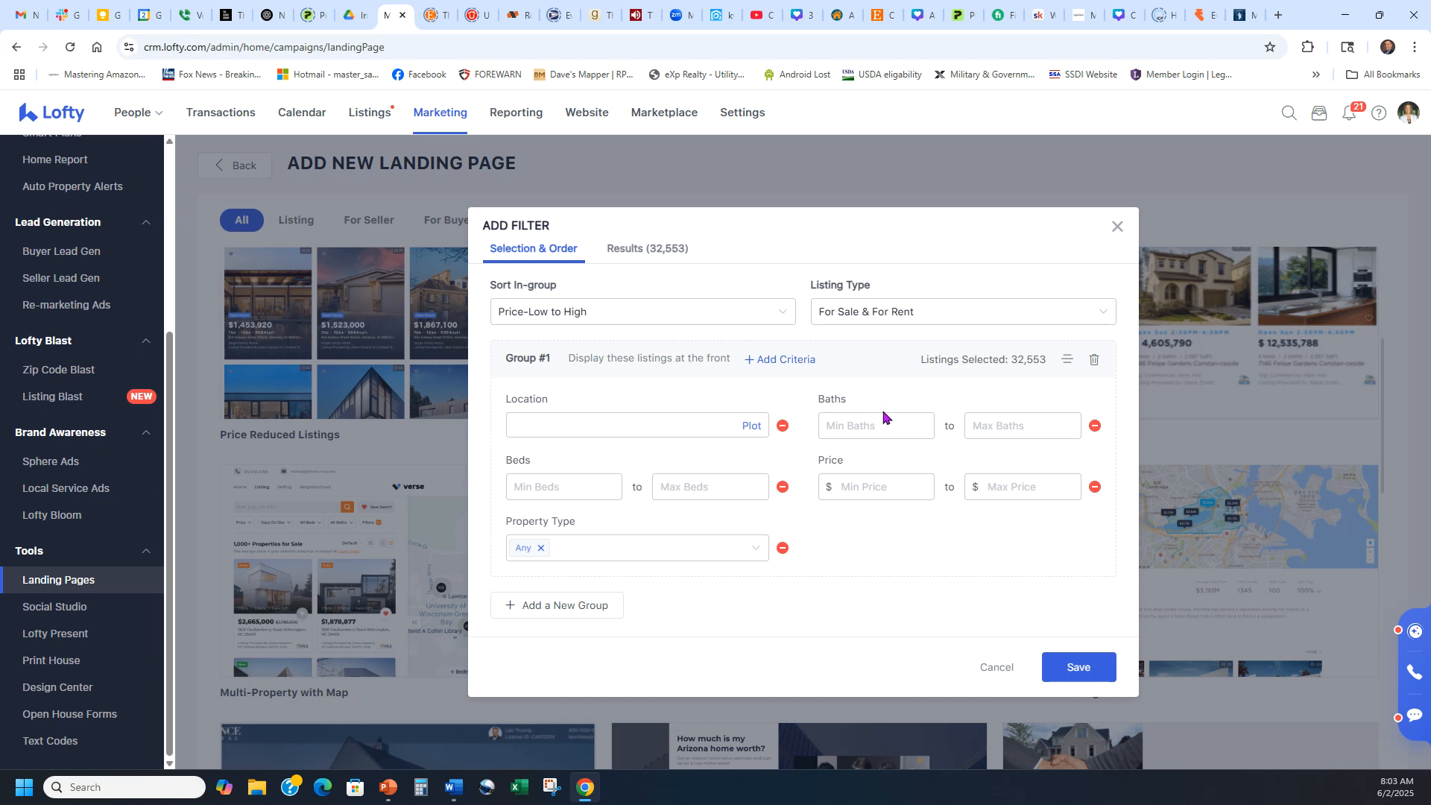
Limit property type to Single Family Home (24,371 listings) and start the location map search.
{"action": "left_click", "coordinate": [738, 544]}
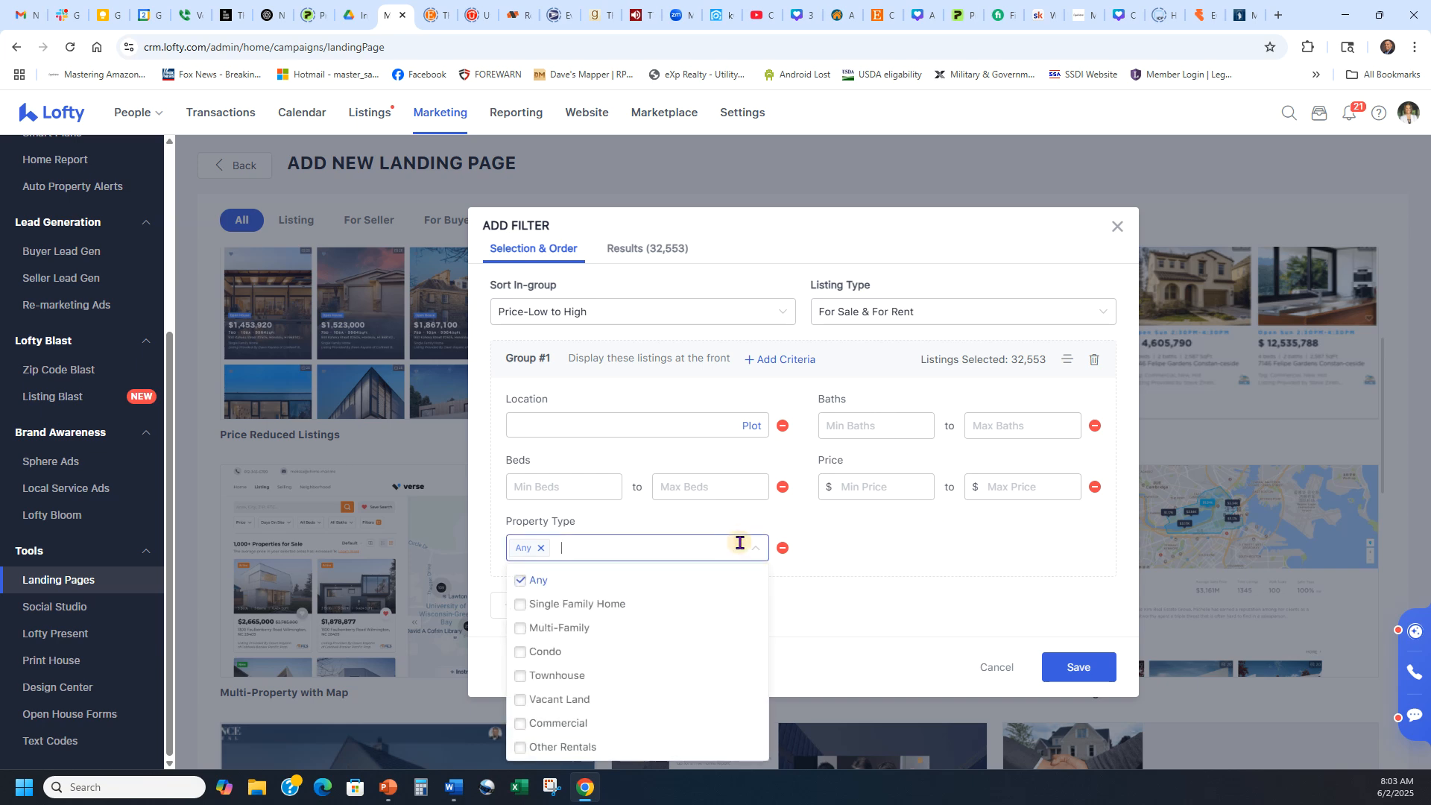
{"action": "left_click", "coordinate": [600, 604]}
{"action": "left_click", "coordinate": [908, 563]}
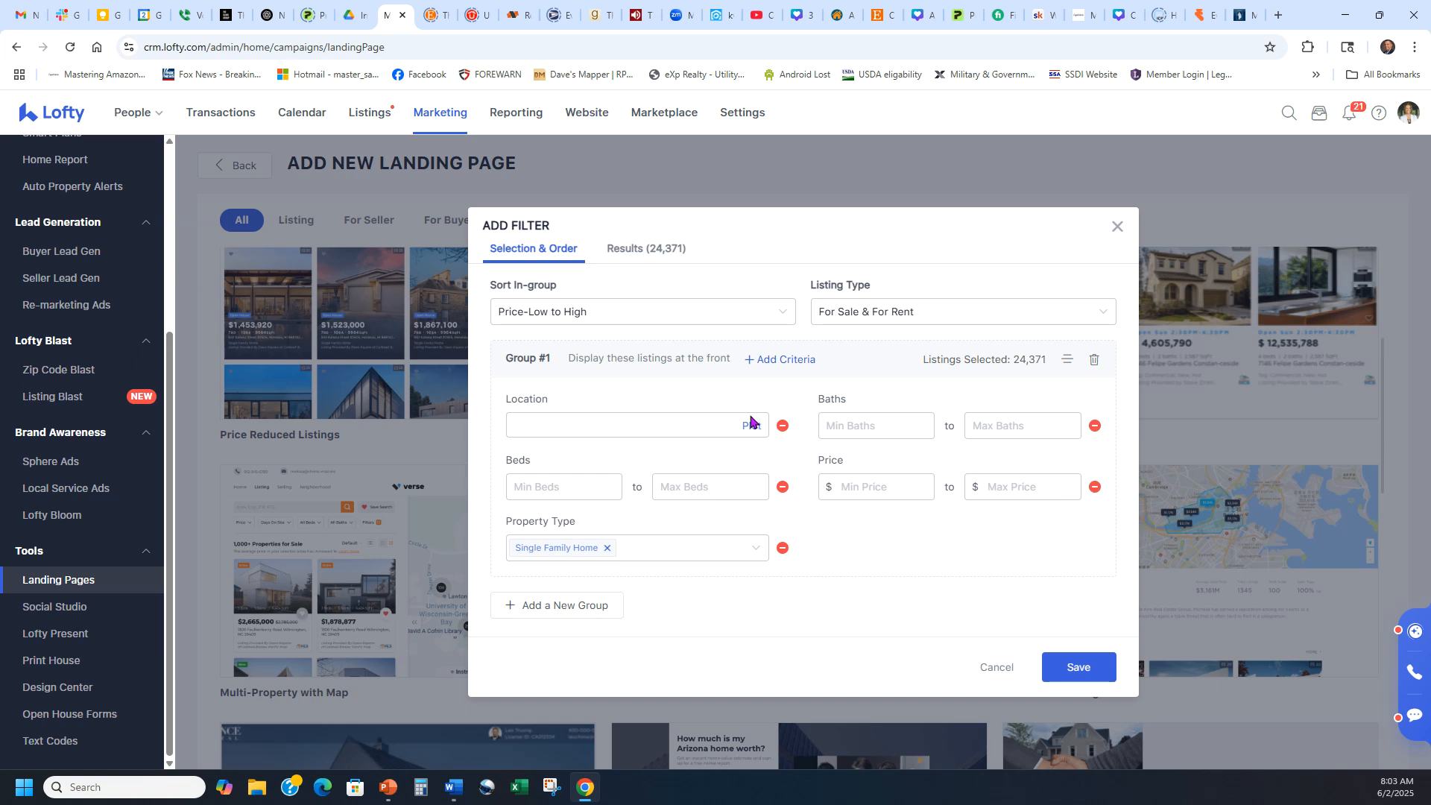
{"action": "left_click", "coordinate": [645, 425]}
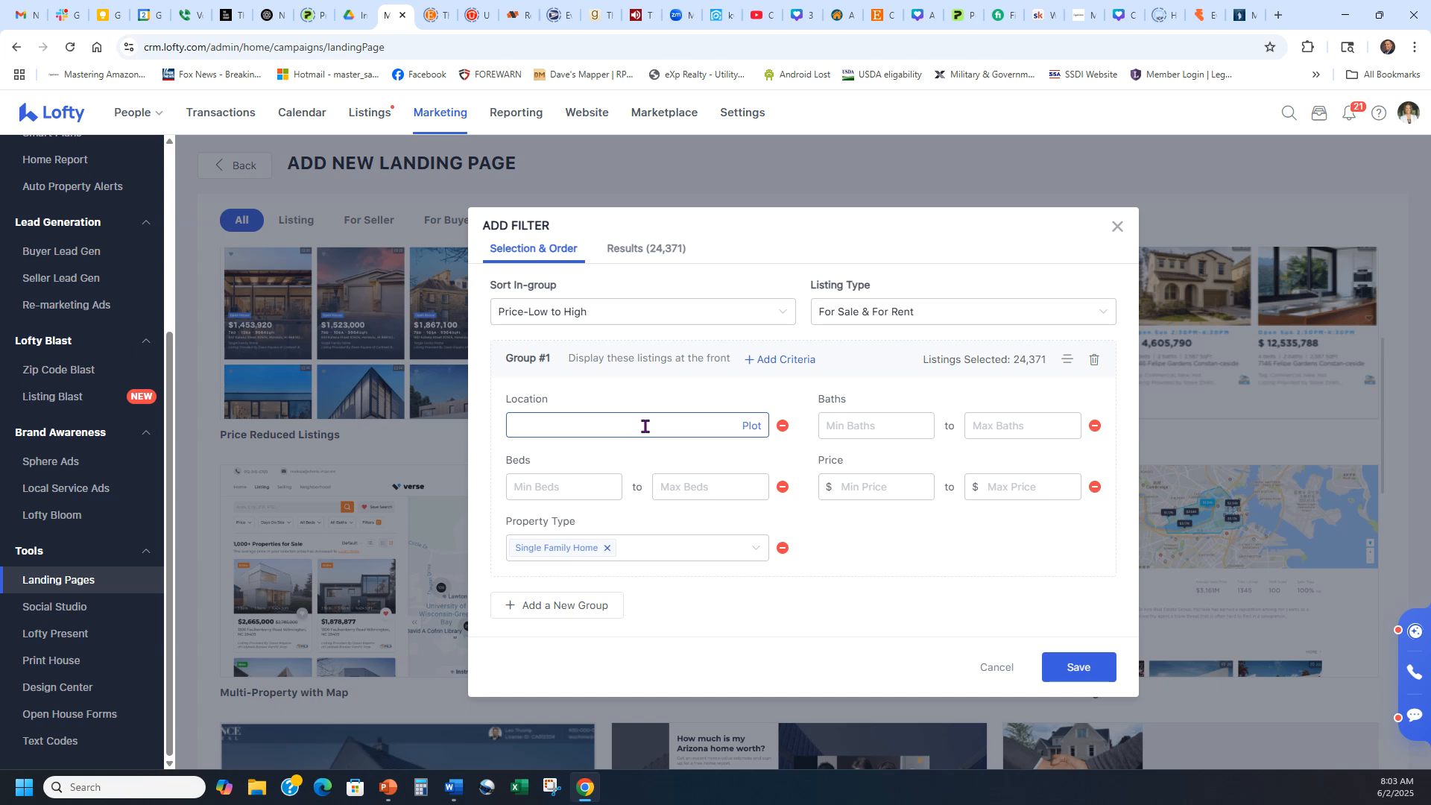
{"action": "left_click", "coordinate": [751, 428]}
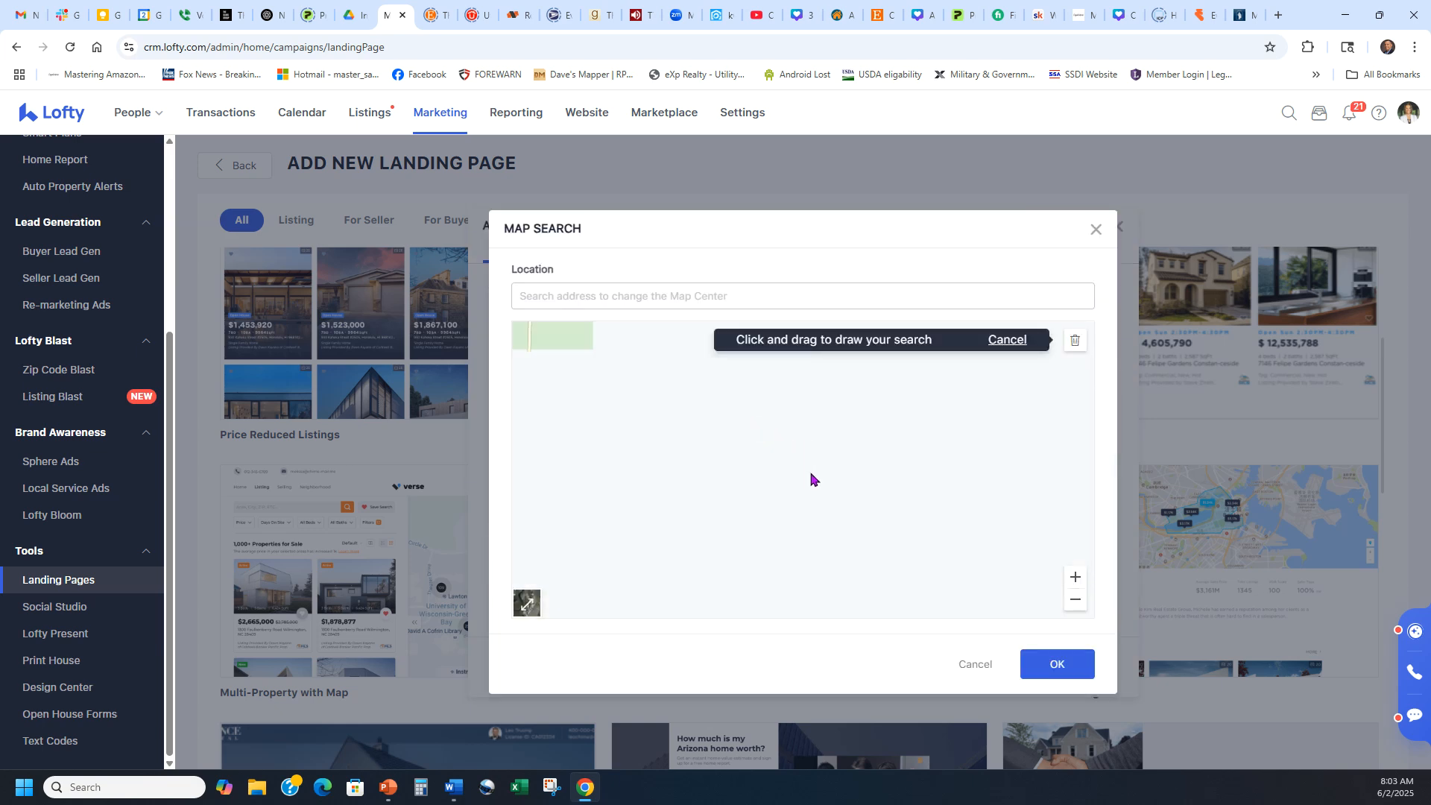
Center the map on San Antonio, TX and pan north to show Boerne and Bandera.
{"action": "left_click", "coordinate": [1076, 342]}
{"action": "left_click", "coordinate": [767, 298]}
{"action": "type", "text": "san antonio"}
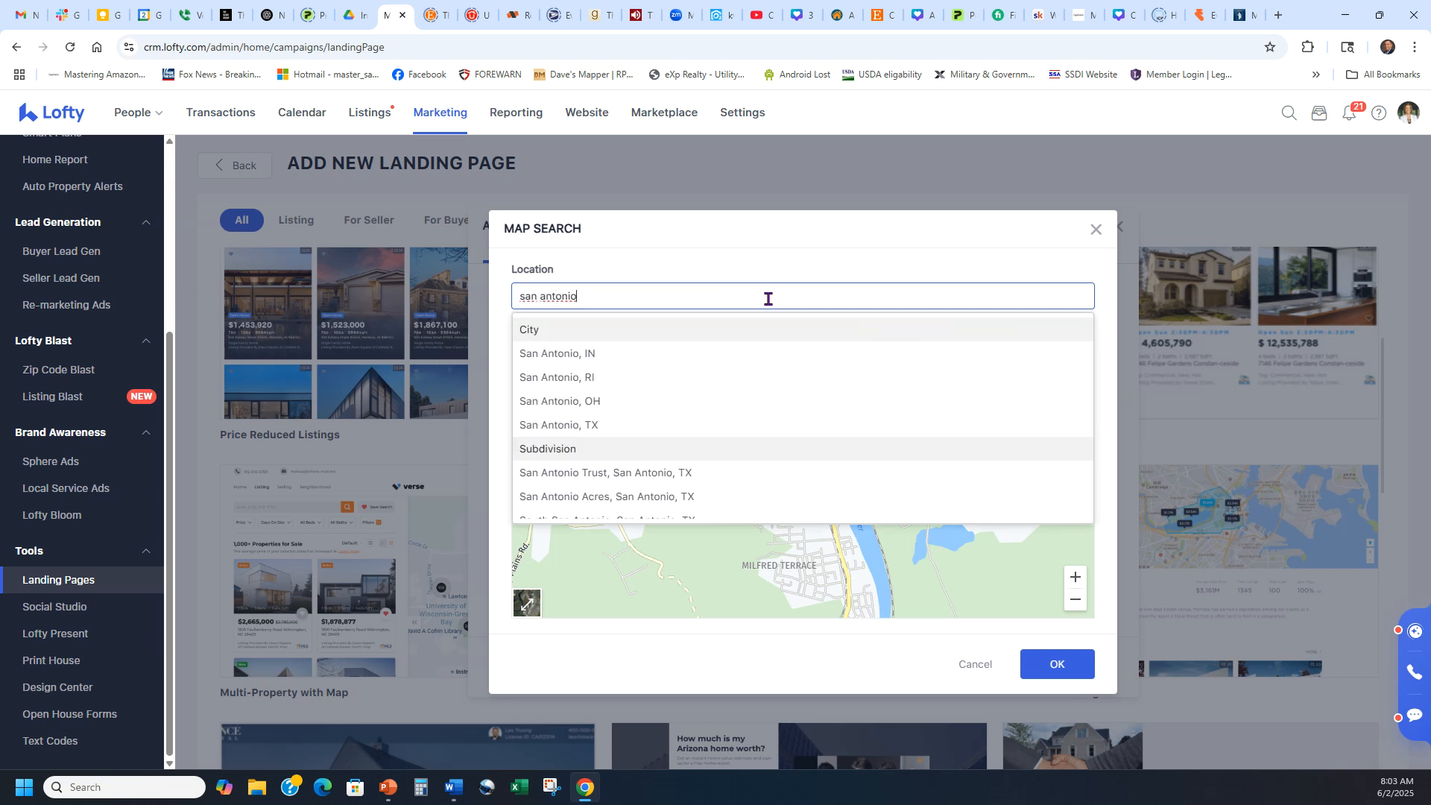
{"action": "left_click", "coordinate": [622, 424]}
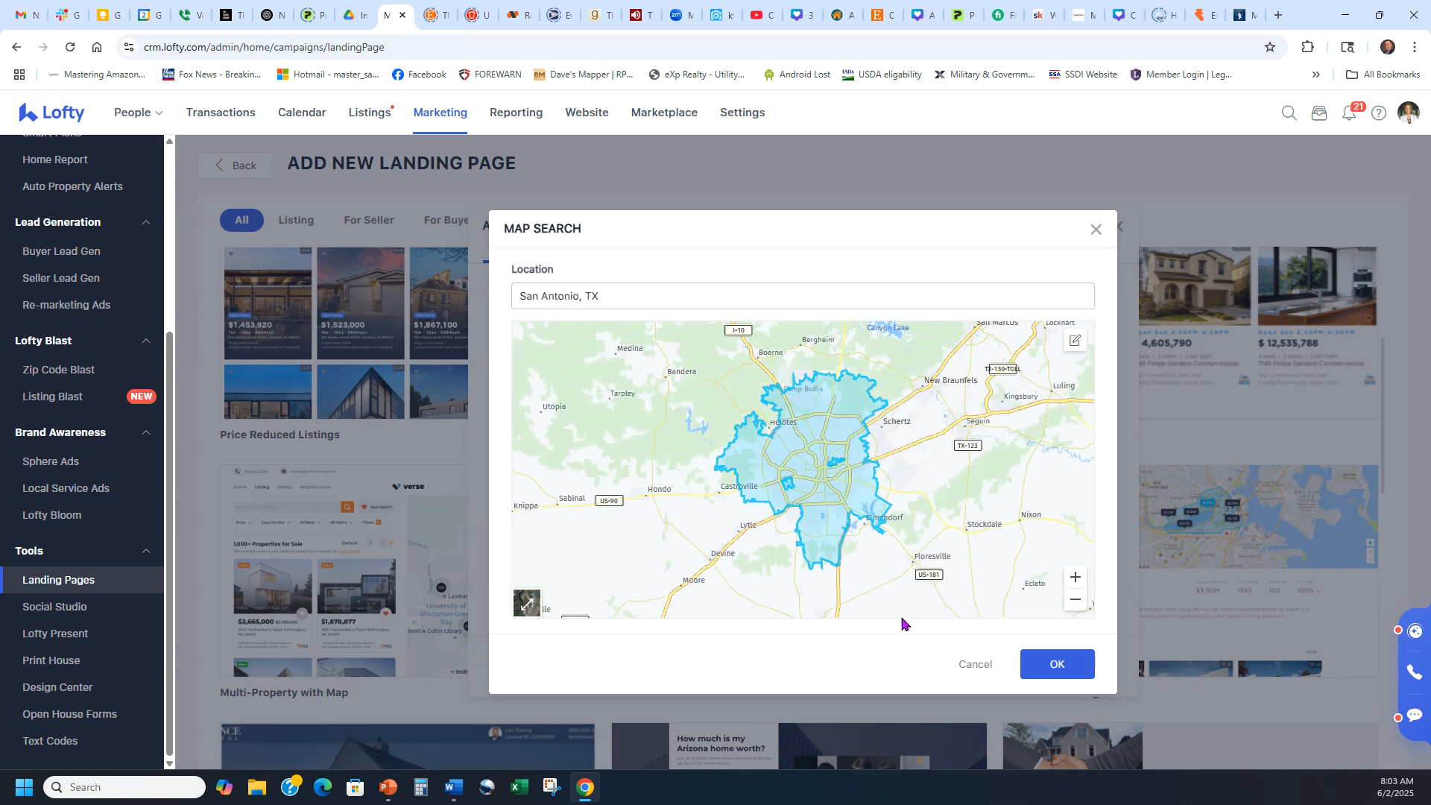
{"action": "left_click", "coordinate": [1072, 342]}
{"action": "left_click", "coordinate": [975, 664]}
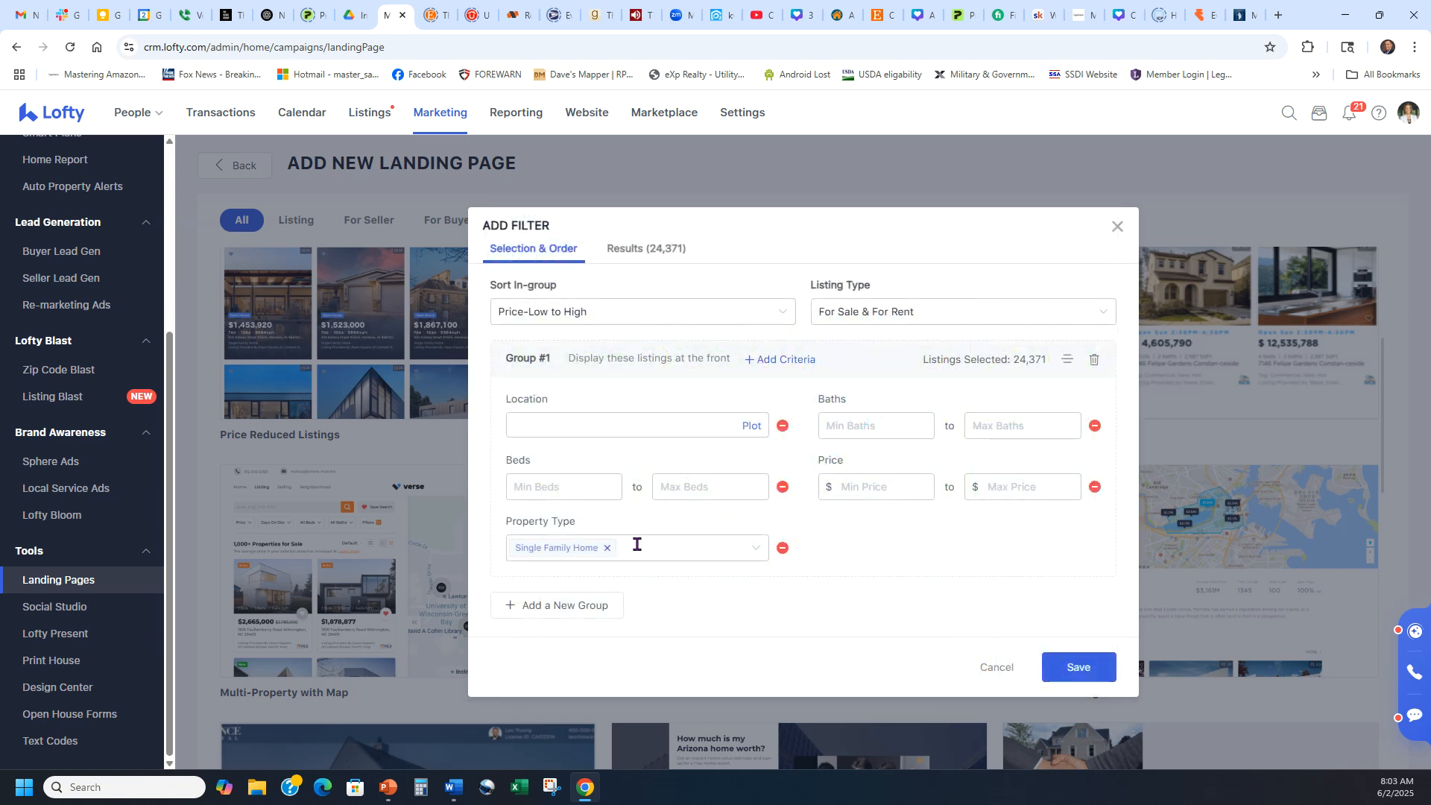
{"action": "left_click", "coordinate": [750, 425]}
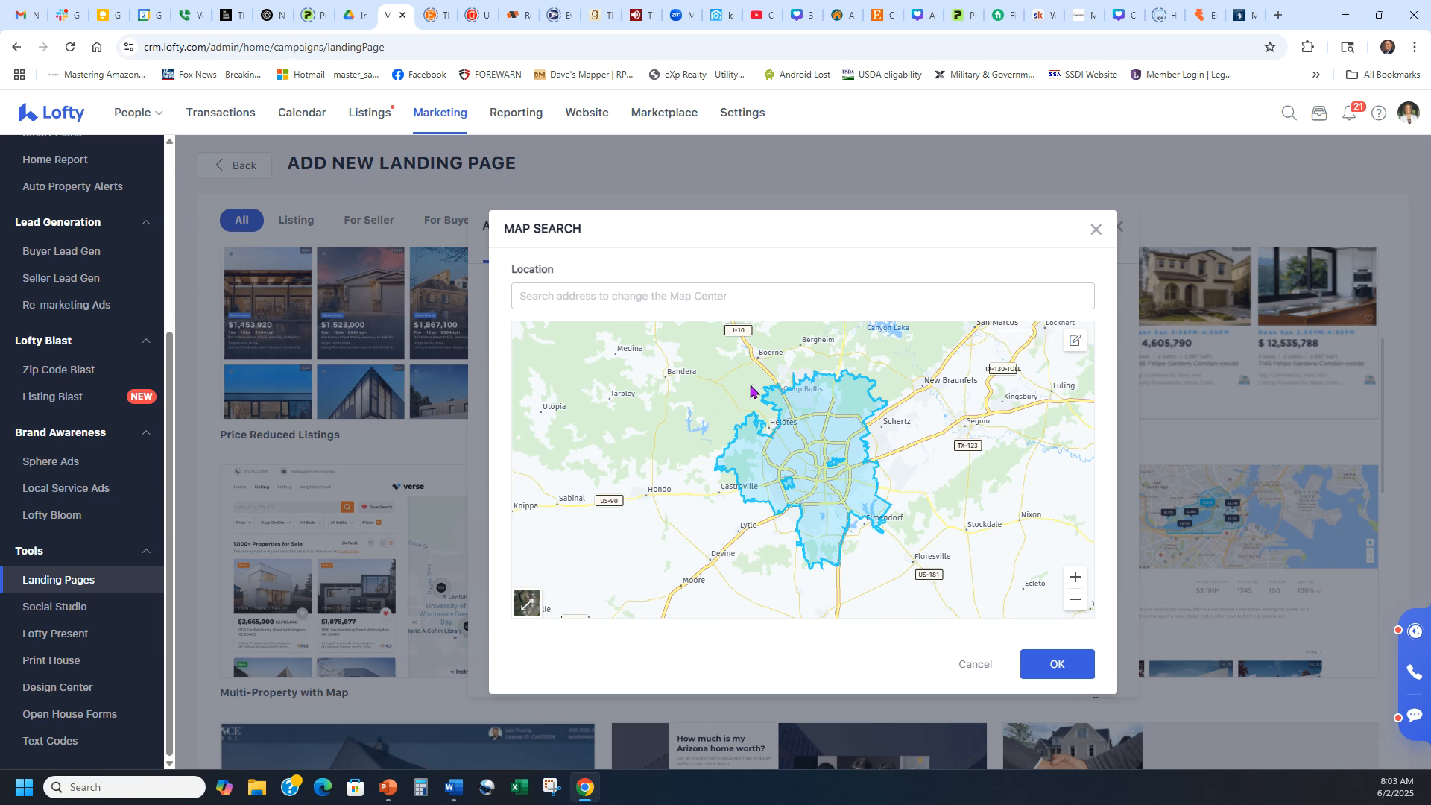
{"action": "left_click", "coordinate": [1077, 579]}
{"action": "left_click_drag", "start_coordinate": [1031, 412], "coordinate": [988, 488]}
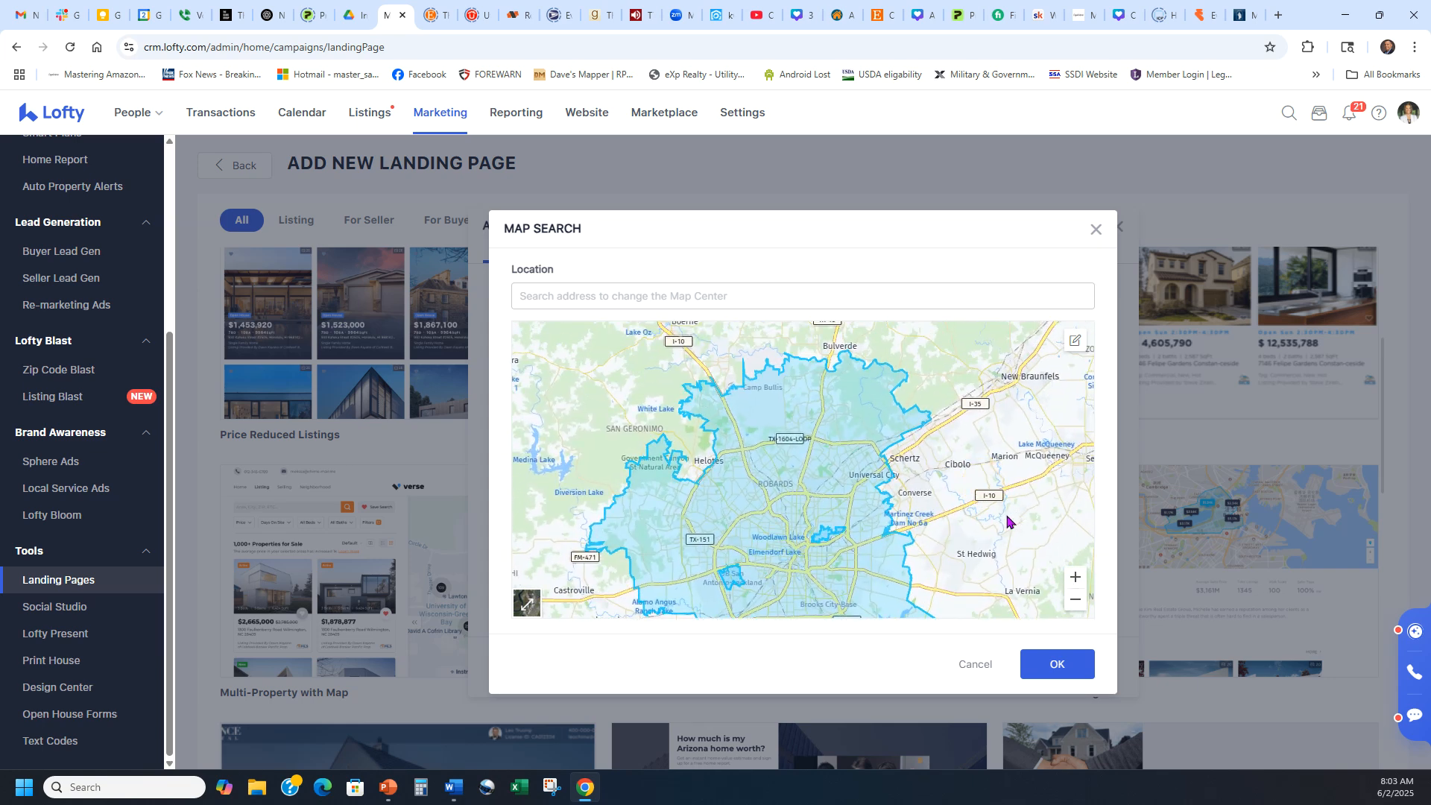
{"action": "left_click_drag", "start_coordinate": [880, 382], "coordinate": [1009, 441]}
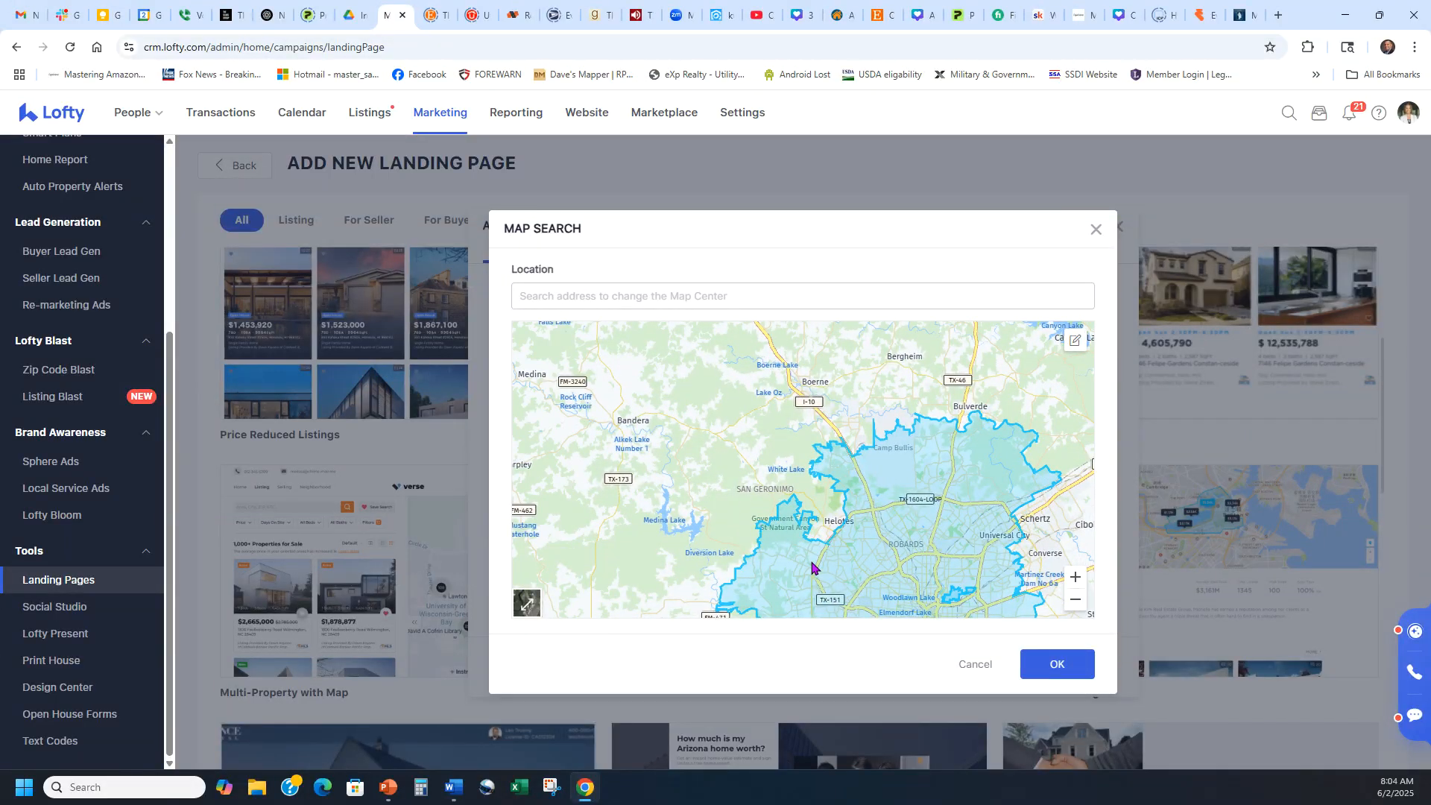
Draw a boundary around Boerne, Bergheim and Helotes, stretch it toward Bulverde, and apply it (2,403 listings).
{"action": "left_click", "coordinate": [1076, 342]}
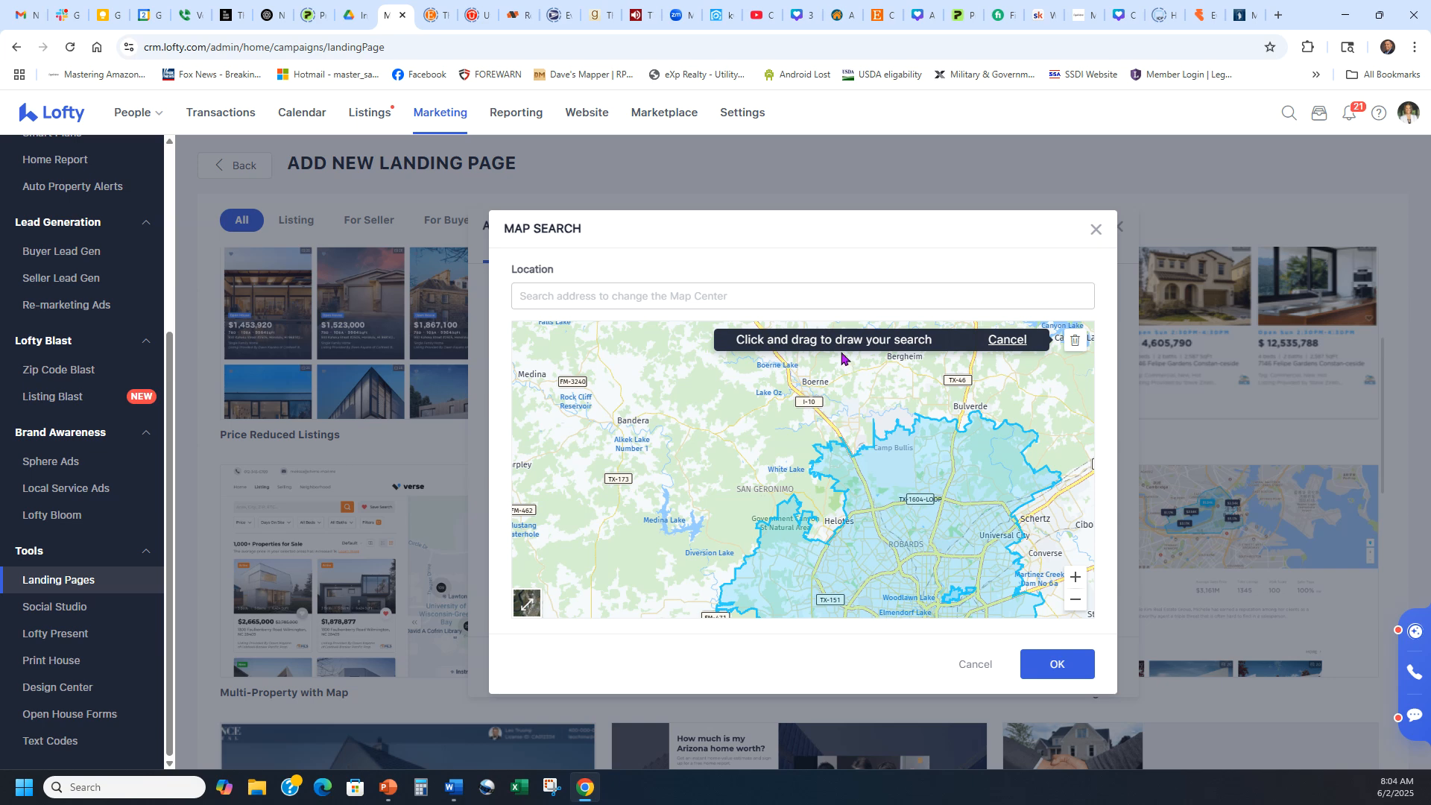
{"action": "left_click_drag", "start_coordinate": [841, 353], "coordinate": [756, 389]}
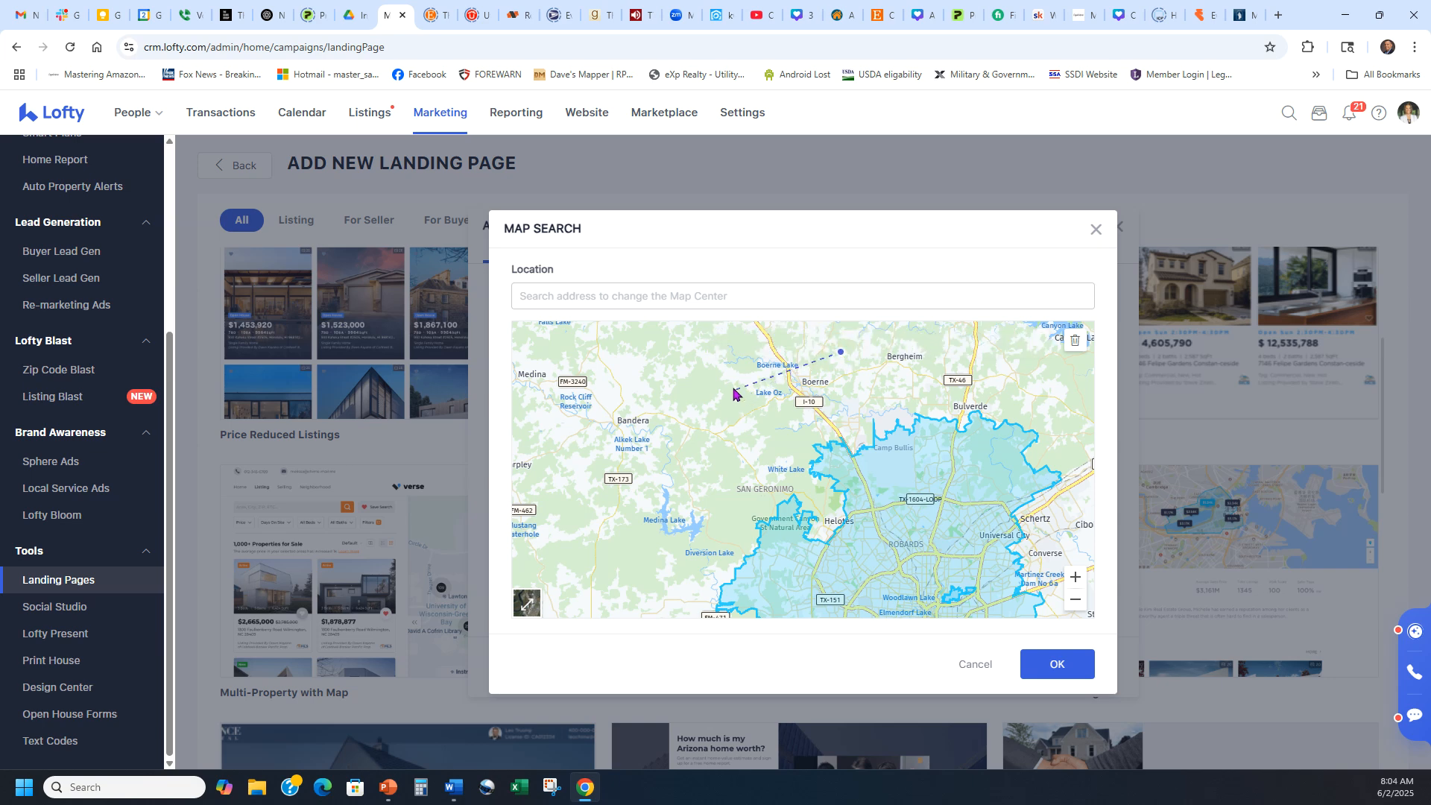
{"action": "left_click", "coordinate": [744, 342]}
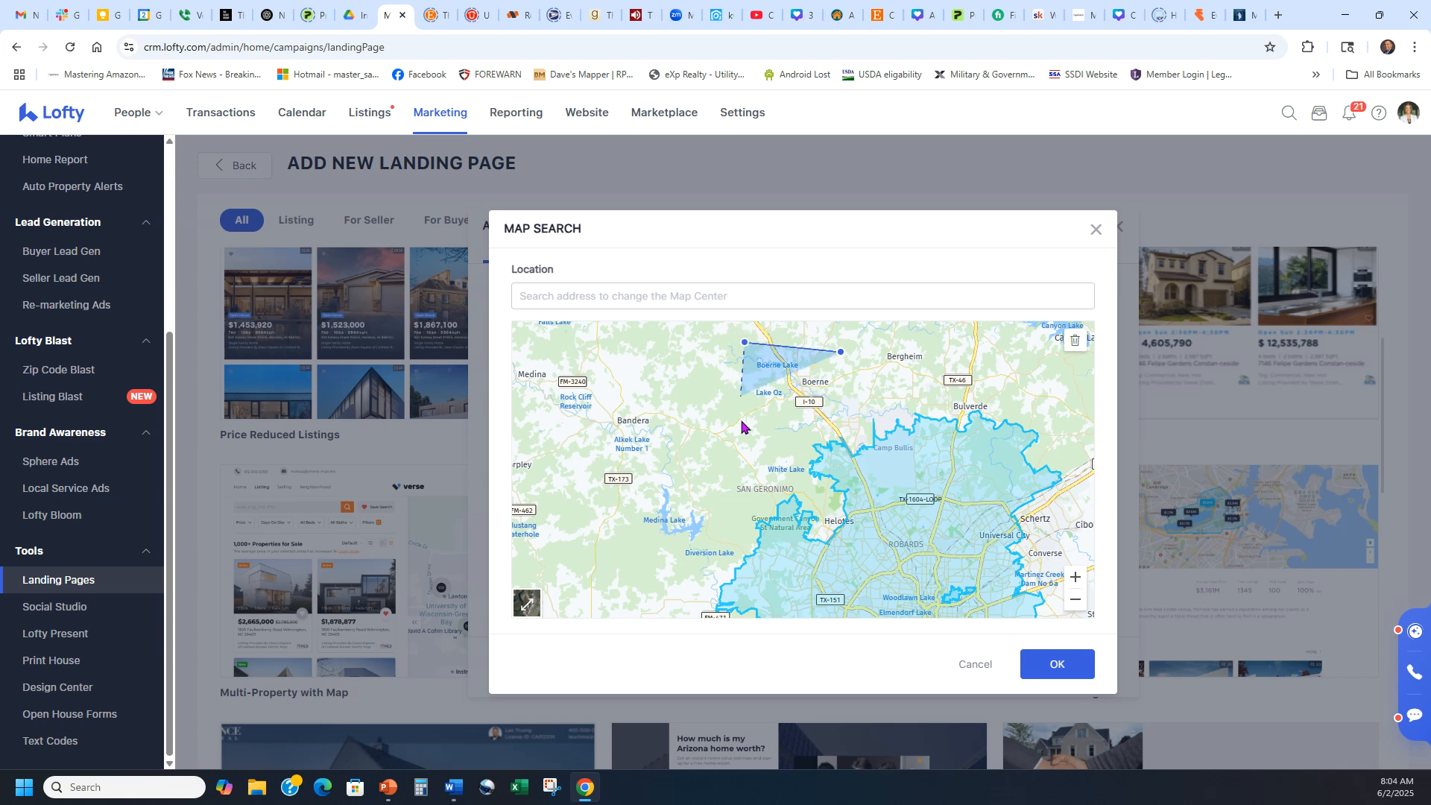
{"action": "left_click", "coordinate": [746, 467]}
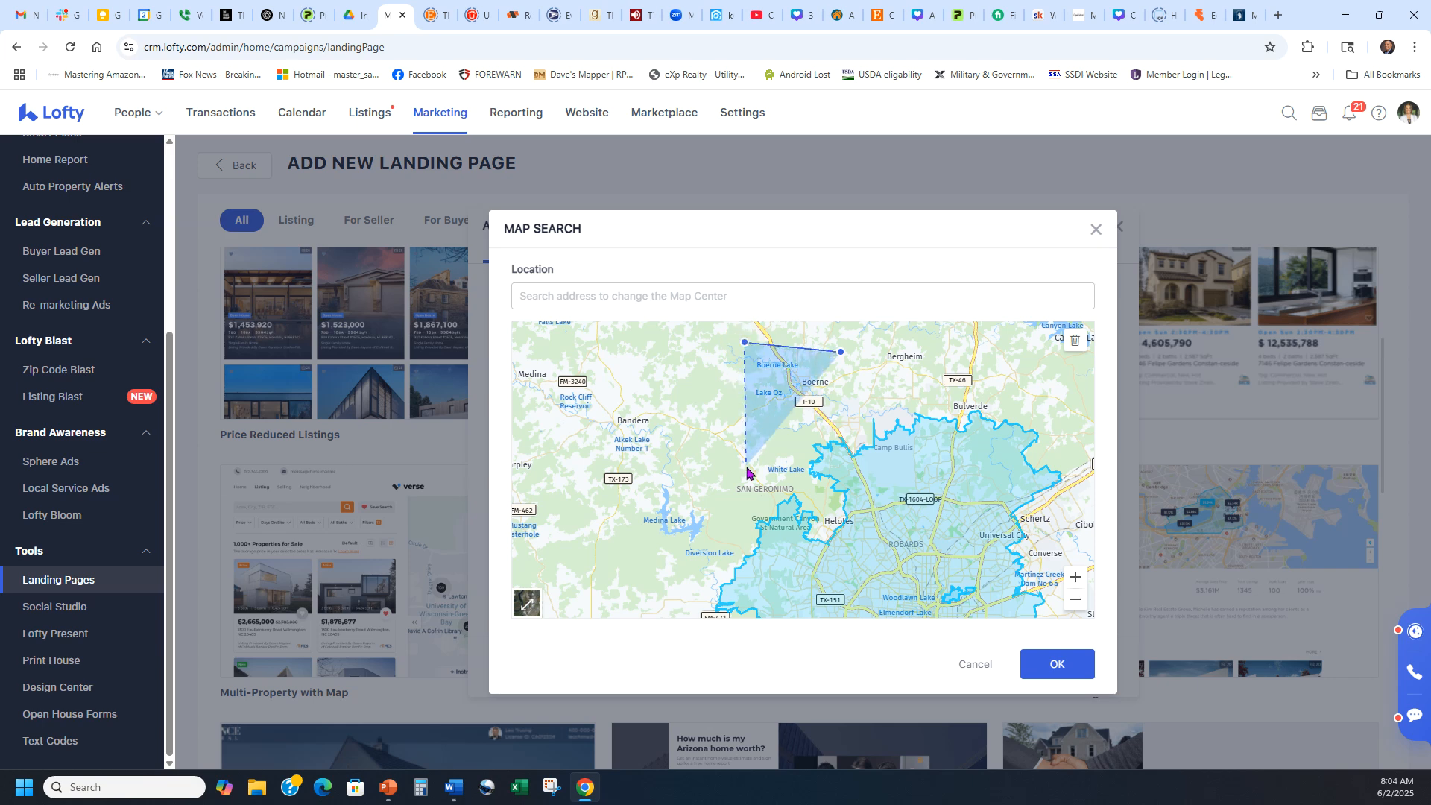
{"action": "left_click", "coordinate": [893, 514]}
{"action": "left_click", "coordinate": [884, 384]}
{"action": "left_click", "coordinate": [841, 352]}
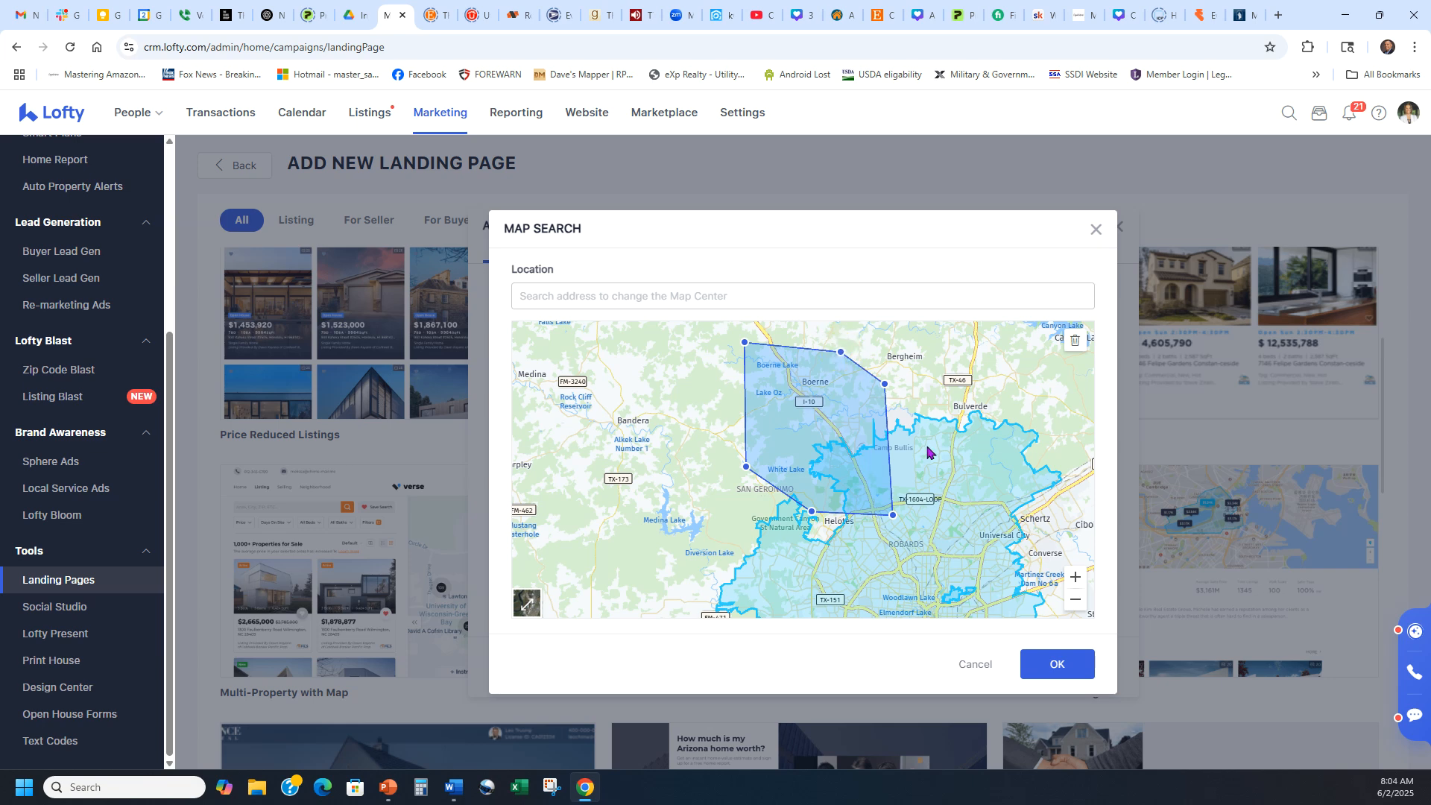
{"action": "left_click_drag", "start_coordinate": [940, 380], "coordinate": [936, 424]}
{"action": "left_click_drag", "start_coordinate": [837, 401], "coordinate": [832, 365]}
{"action": "left_click_drag", "start_coordinate": [881, 428], "coordinate": [897, 426]}
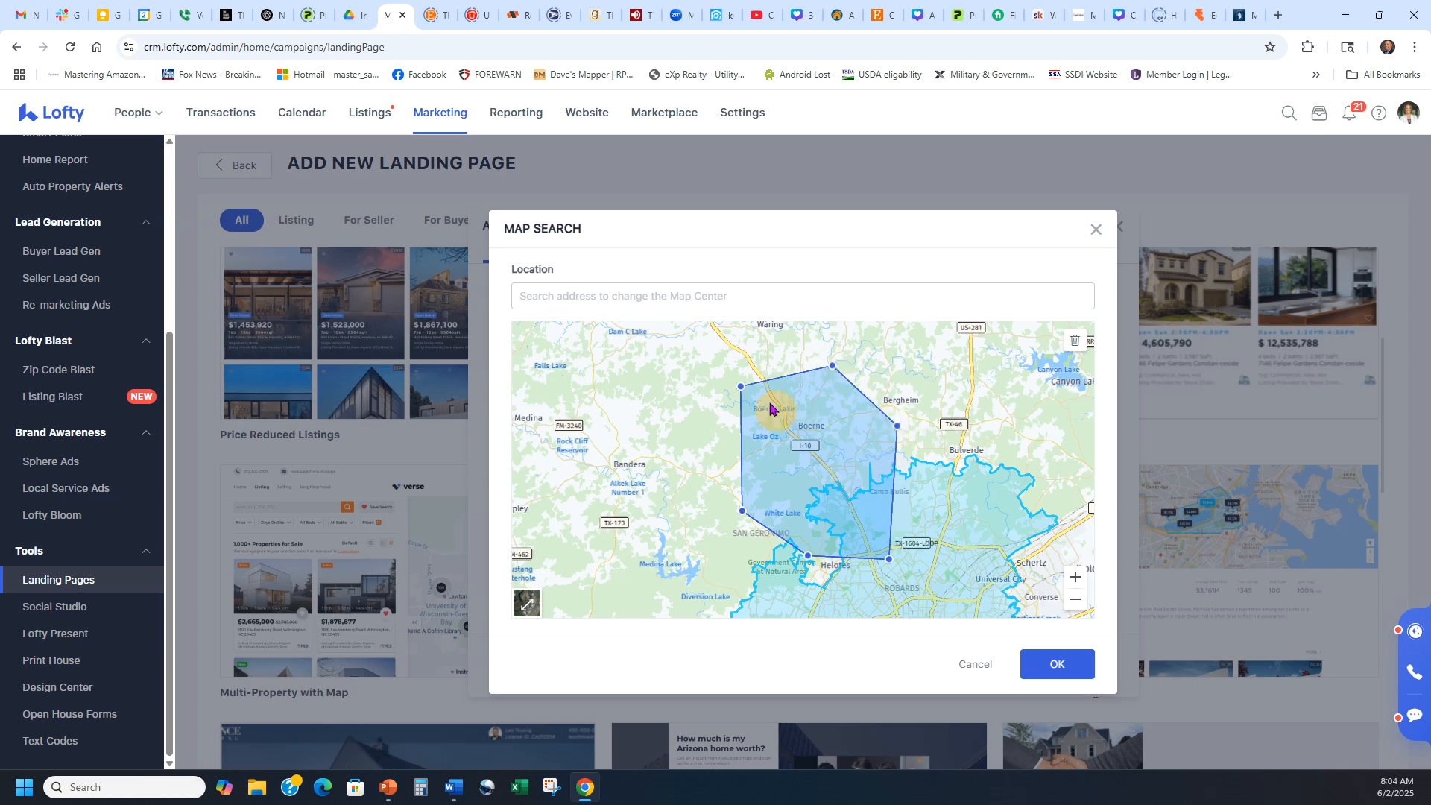
{"action": "left_click_drag", "start_coordinate": [744, 388], "coordinate": [715, 388]}
{"action": "left_click_drag", "start_coordinate": [863, 559], "coordinate": [923, 507]}
{"action": "left_click_drag", "start_coordinate": [850, 390], "coordinate": [922, 353]}
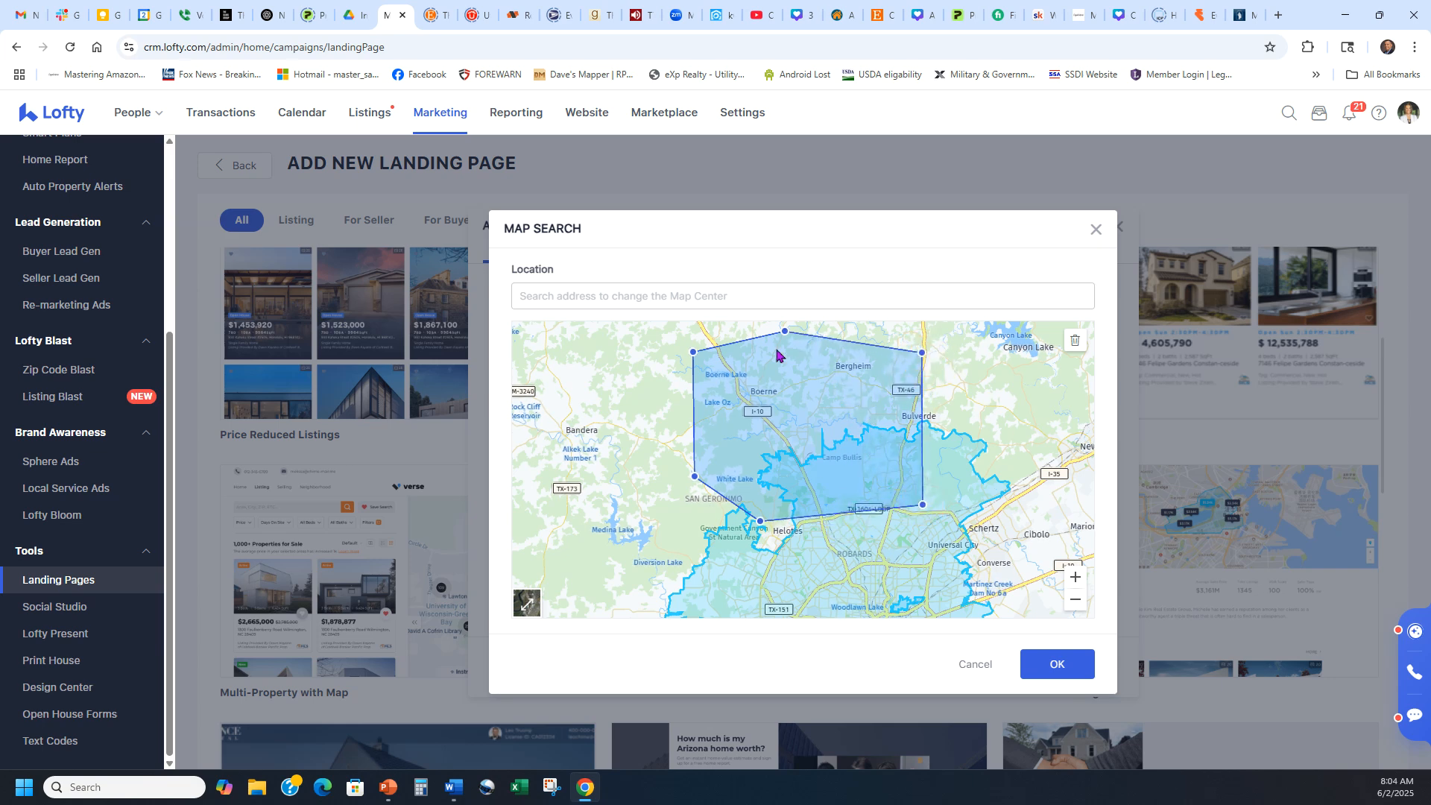
{"action": "left_click", "coordinate": [1047, 674]}
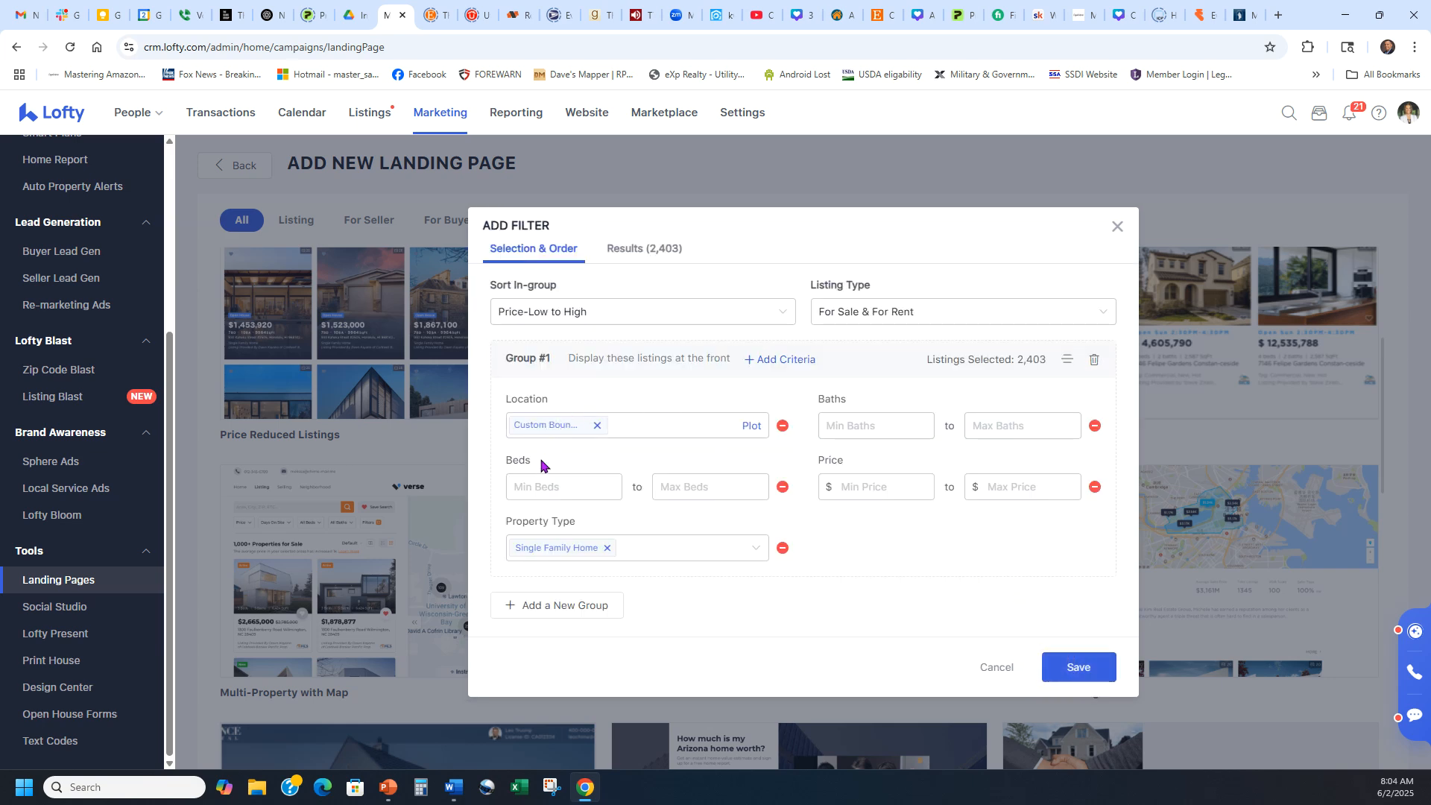
Require at least 3 beds and 2 baths in the listing filter.
{"action": "left_click", "coordinate": [532, 491]}
{"action": "type", "text": "3"}
{"action": "left_click", "coordinate": [862, 425]}
{"action": "type", "text": "2"}
{"action": "left_click", "coordinate": [815, 475]}
Add a Year Built criterion with minimum 2025, leaving 323 listings.
{"action": "left_click", "coordinate": [780, 359]}
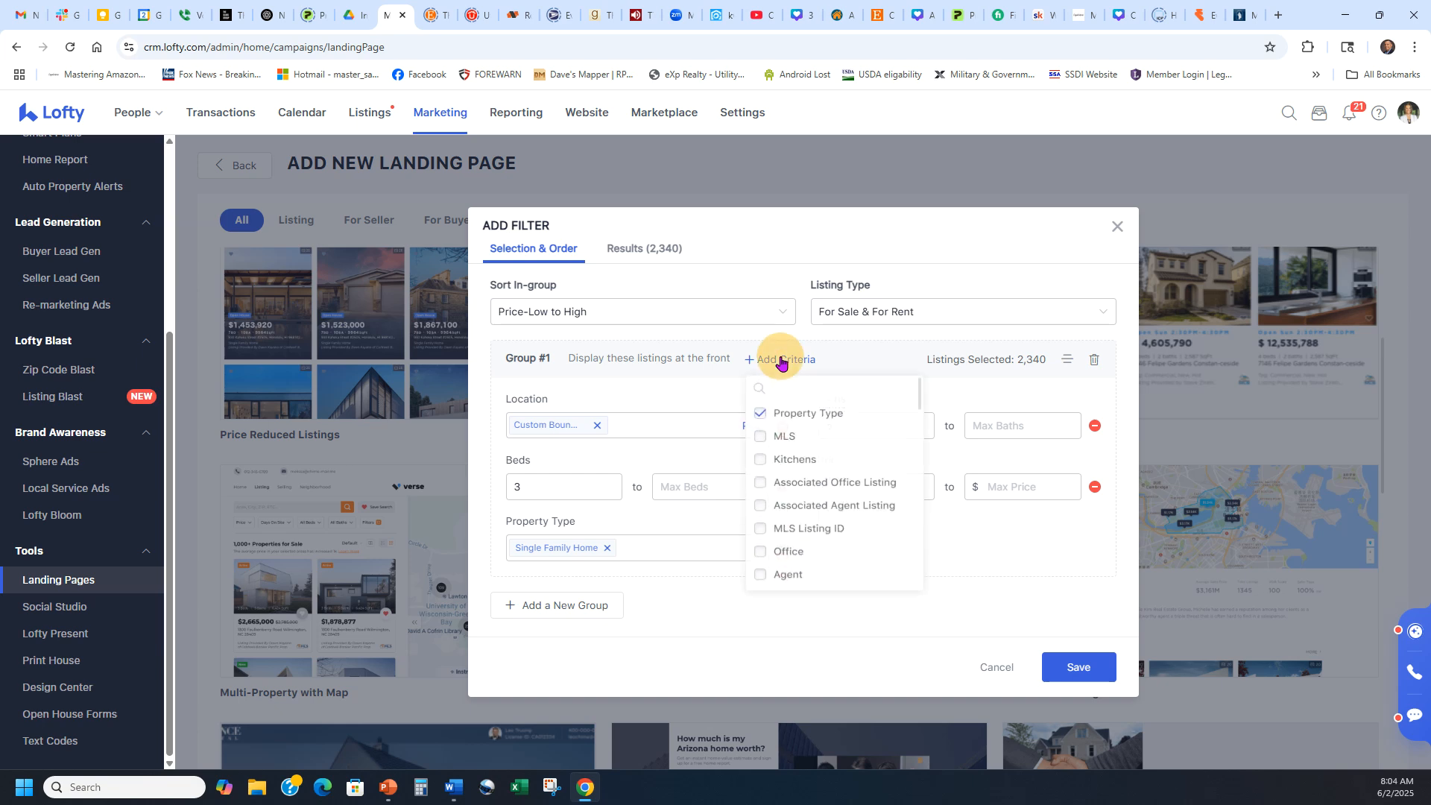
{"action": "left_click", "coordinate": [811, 389]}
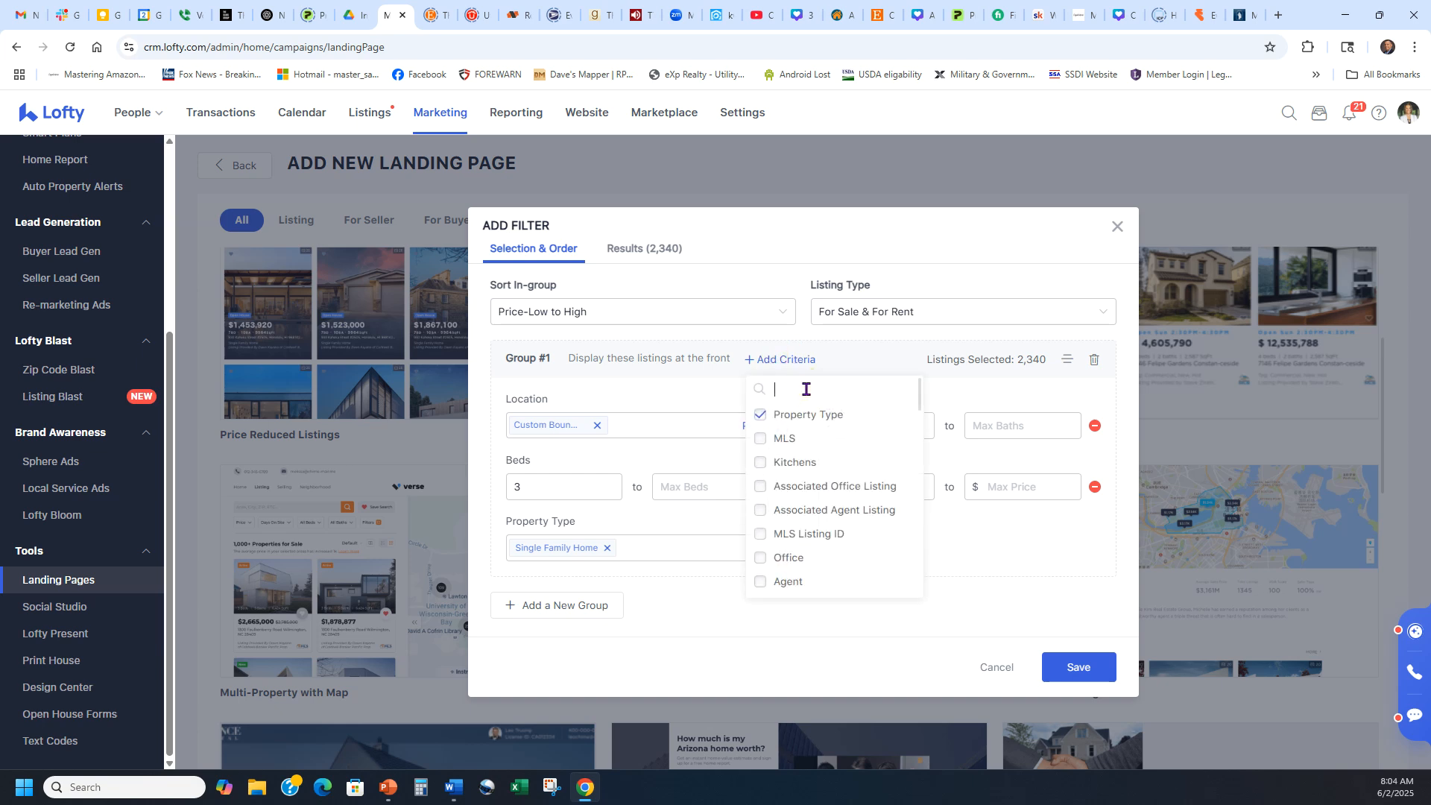
{"action": "type", "text": "year"}
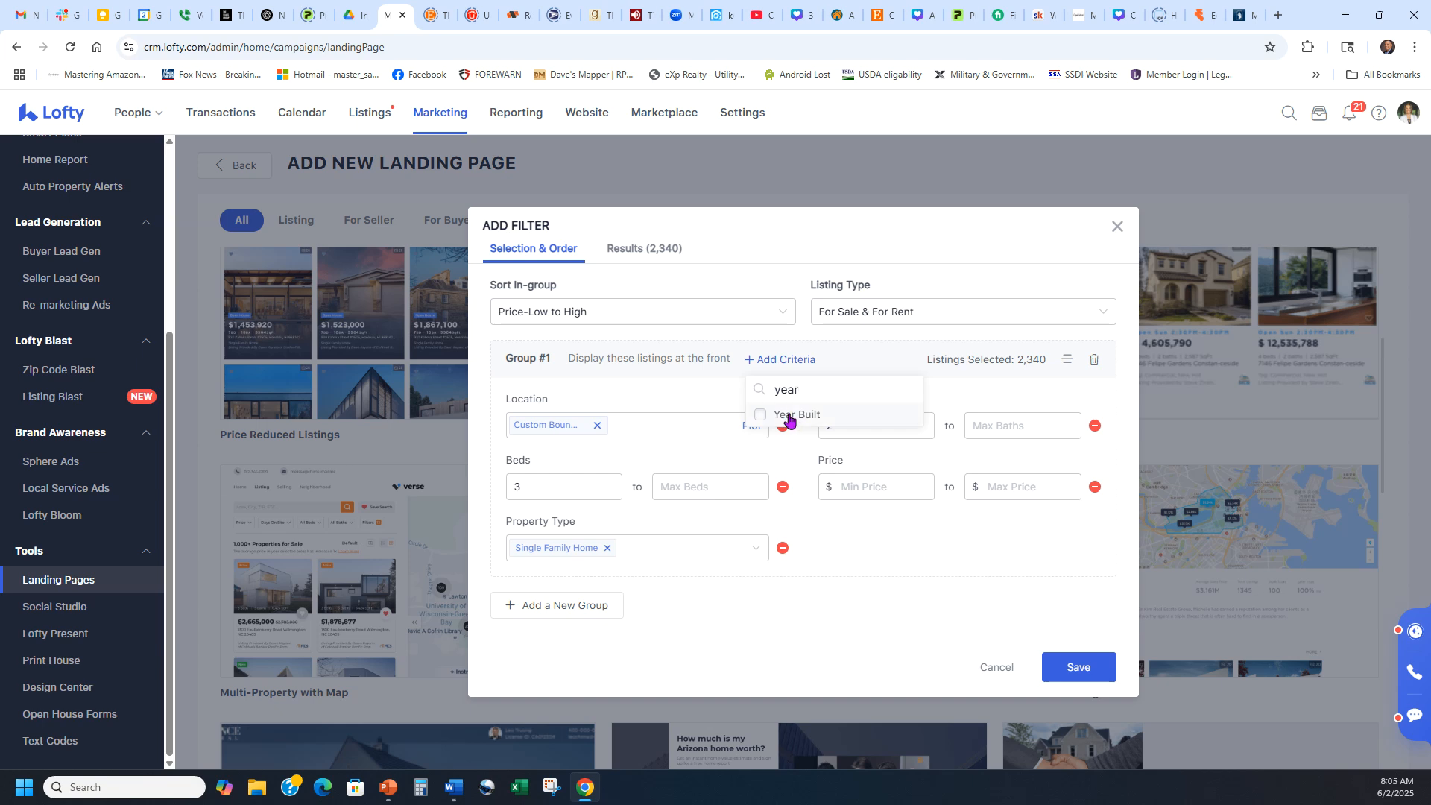
{"action": "left_click", "coordinate": [790, 418]}
{"action": "left_click", "coordinate": [787, 471]}
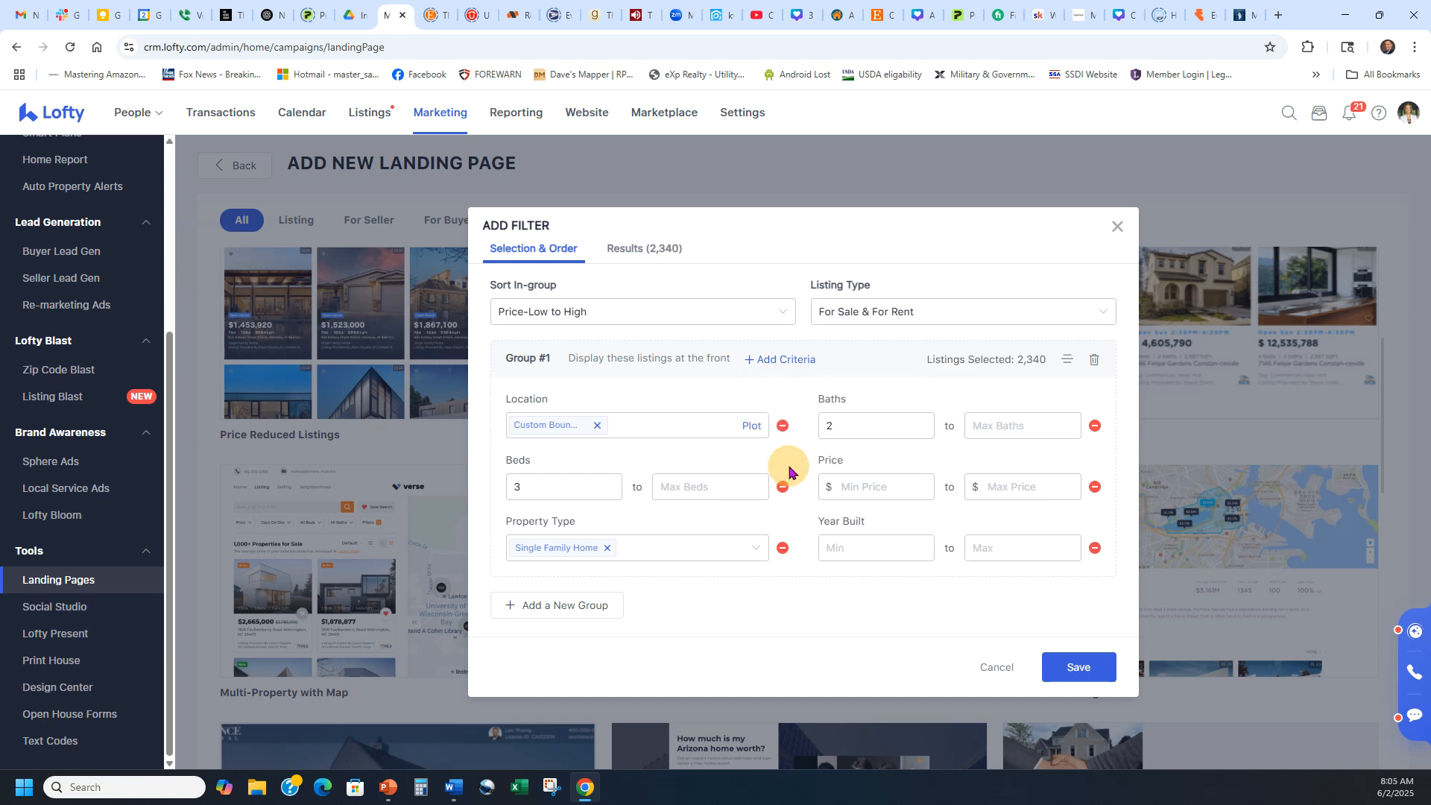
{"action": "left_click", "coordinate": [859, 549]}
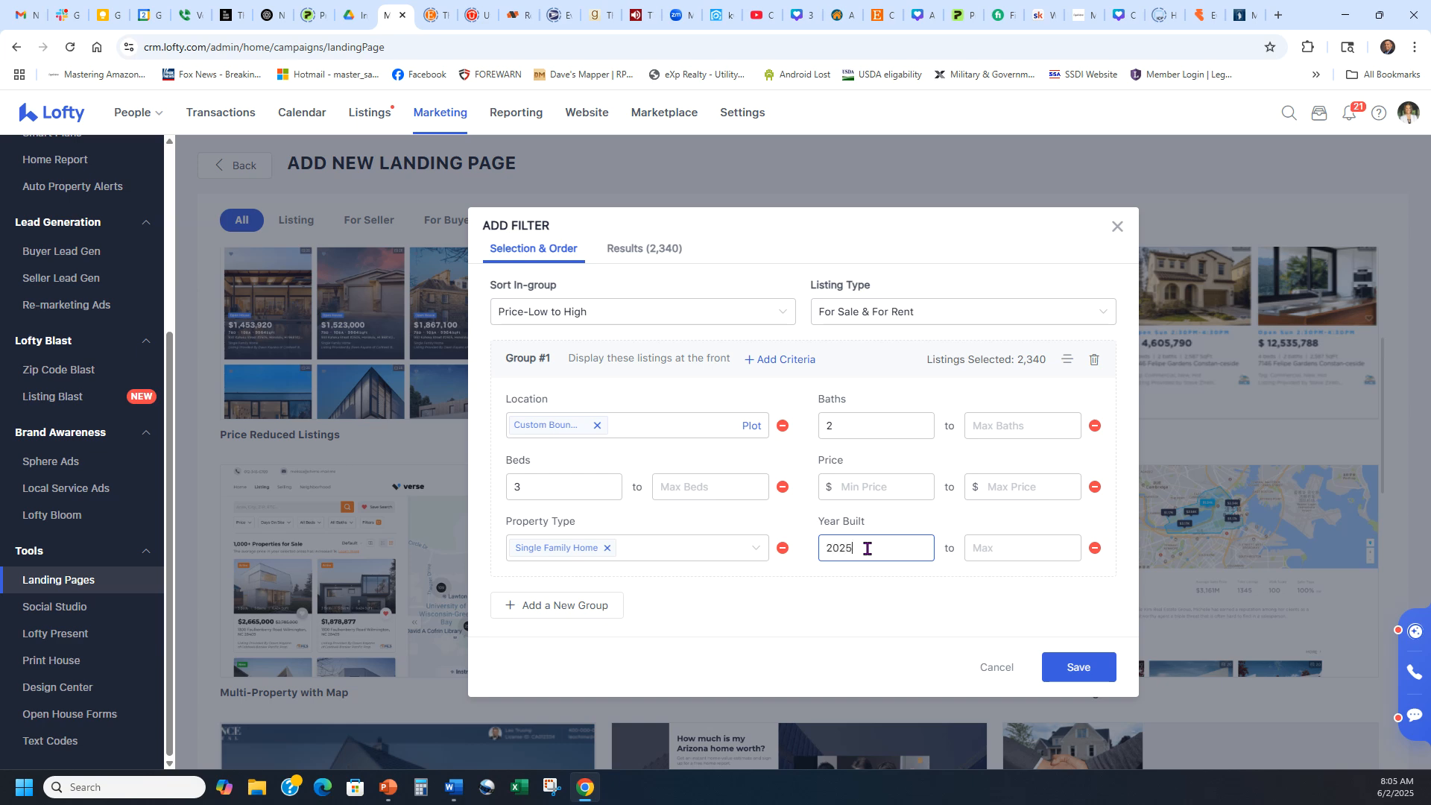
{"action": "left_click", "coordinate": [801, 529]}
{"action": "left_click", "coordinate": [1030, 360]}
{"action": "left_click_drag", "start_coordinate": [1026, 357], "coordinate": [926, 358]}
{"action": "left_click", "coordinate": [944, 387]}
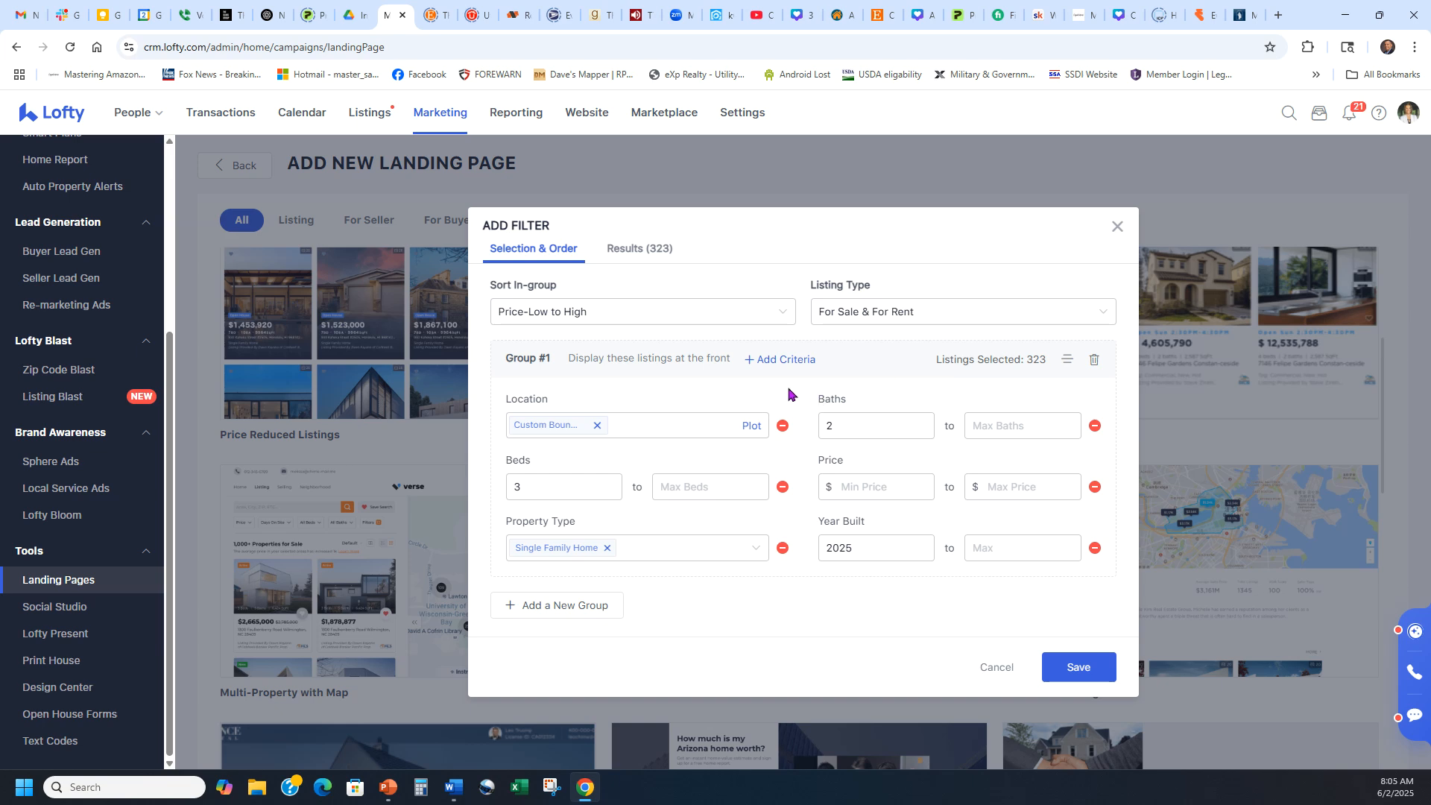
Save the filter, rename the page 'New homes North Central' (URL /new-homes-north-central) and save it.
{"action": "left_click", "coordinate": [1078, 668]}
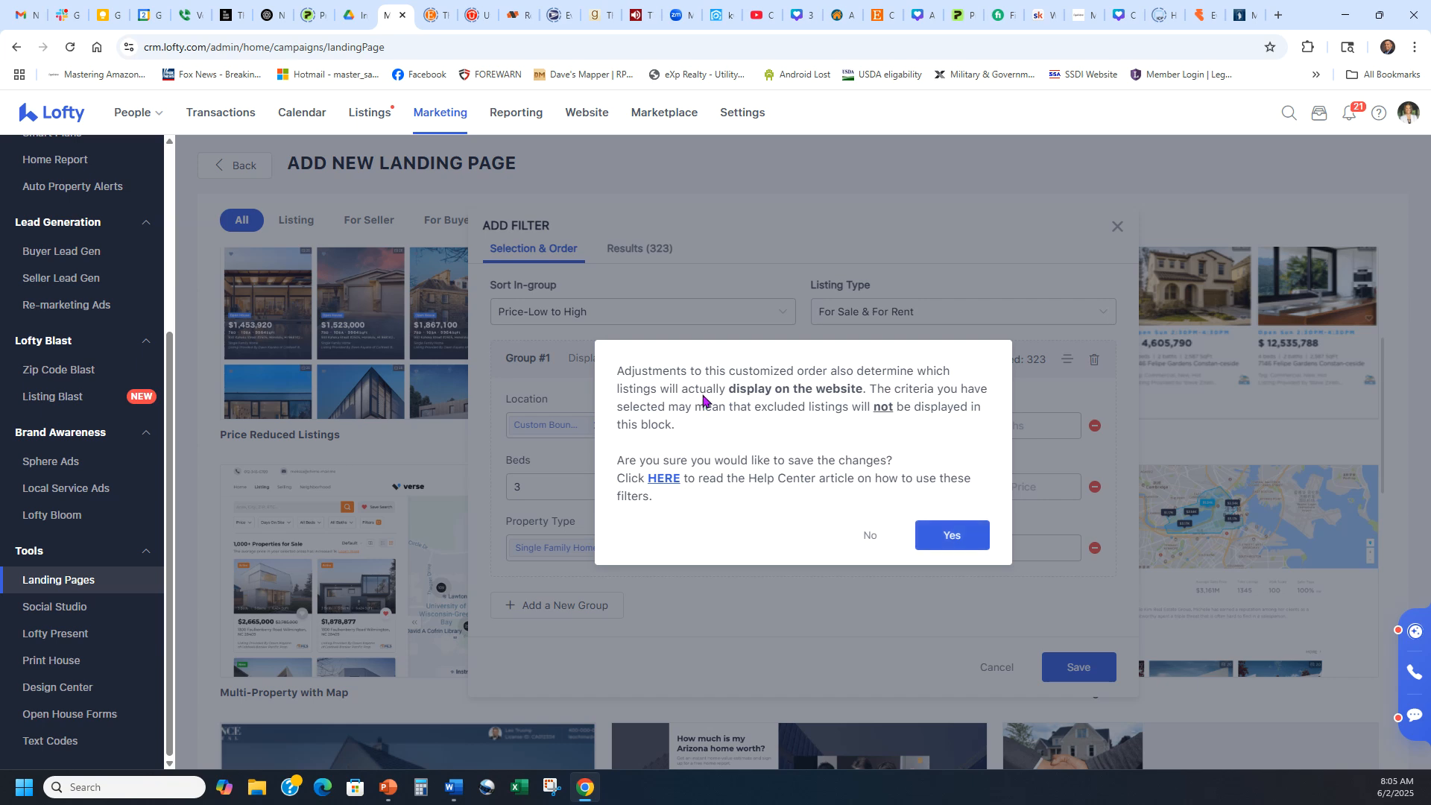
{"action": "left_click", "coordinate": [950, 537]}
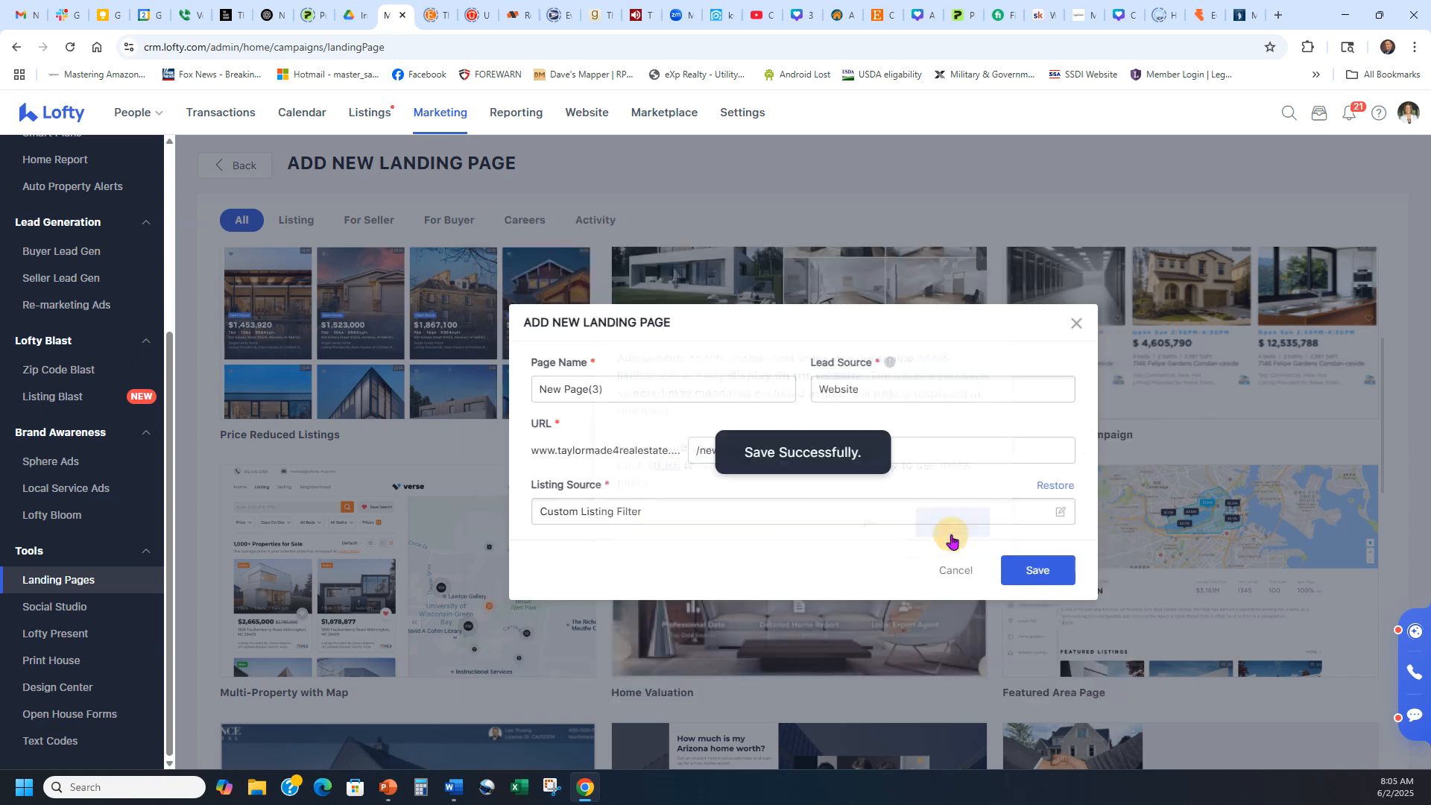
{"action": "left_click", "coordinate": [682, 380]}
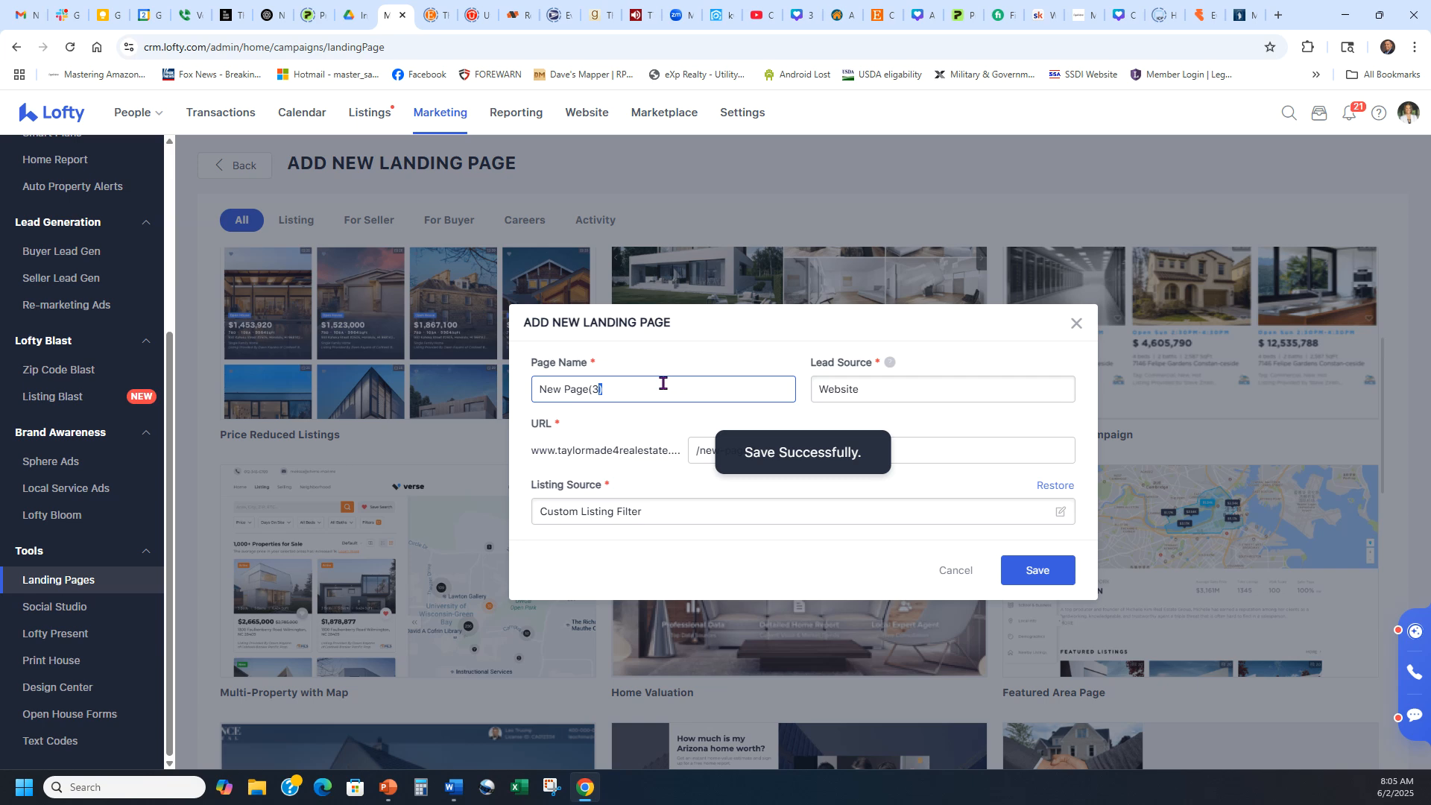
{"action": "left_click_drag", "start_coordinate": [618, 394], "coordinate": [525, 389]}
{"action": "type", "text": "New homes North Central"}
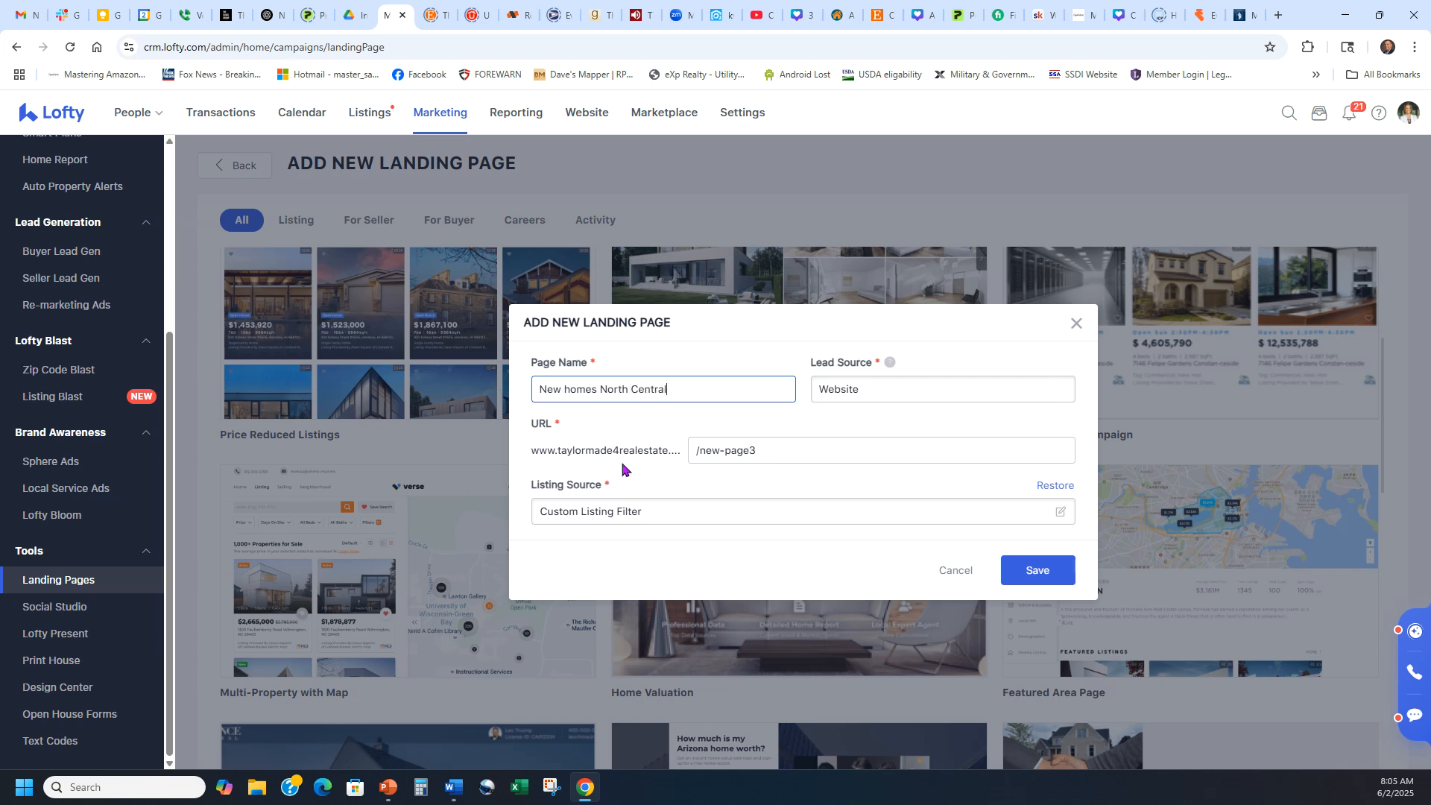
{"action": "left_click", "coordinate": [734, 426]}
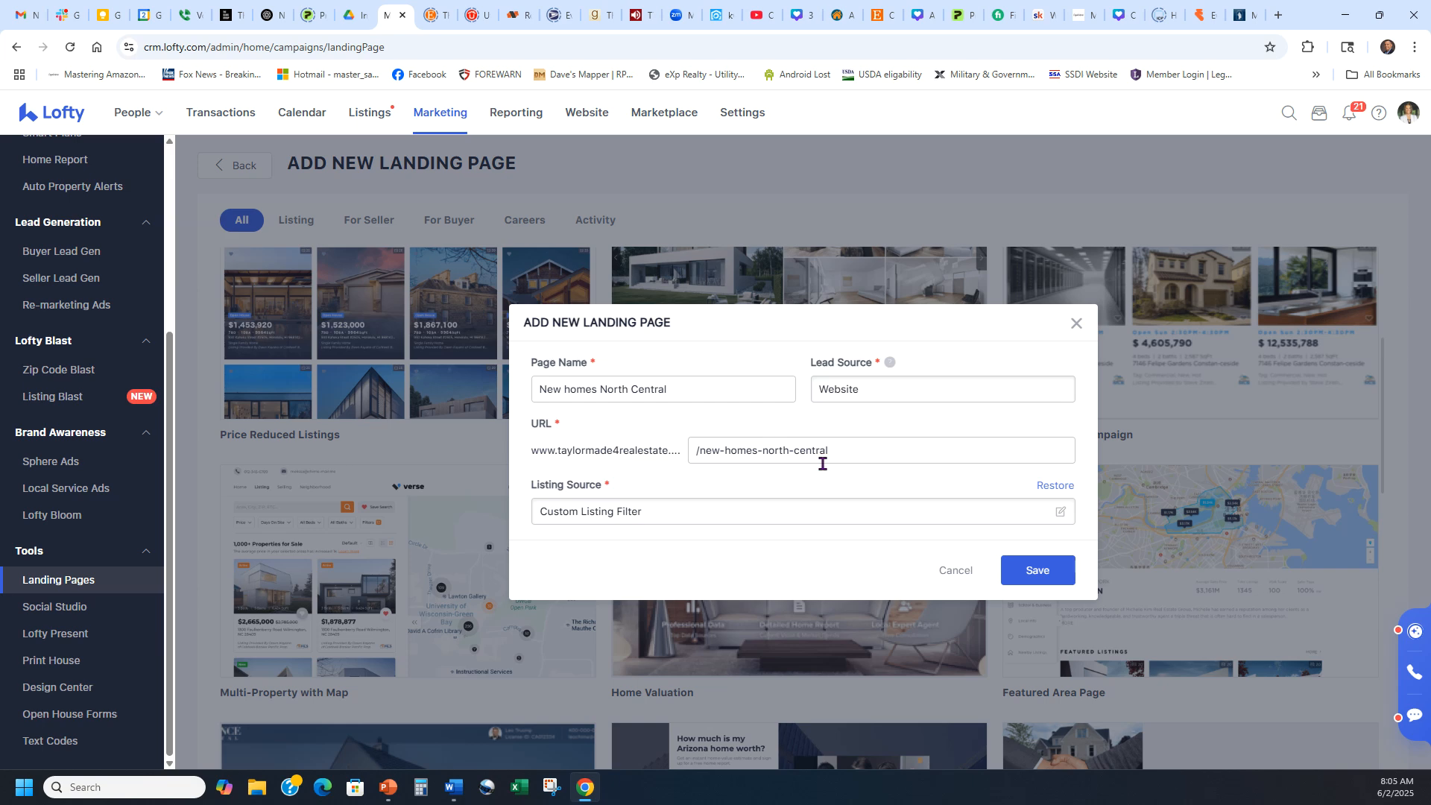
{"action": "left_click", "coordinate": [1047, 576]}
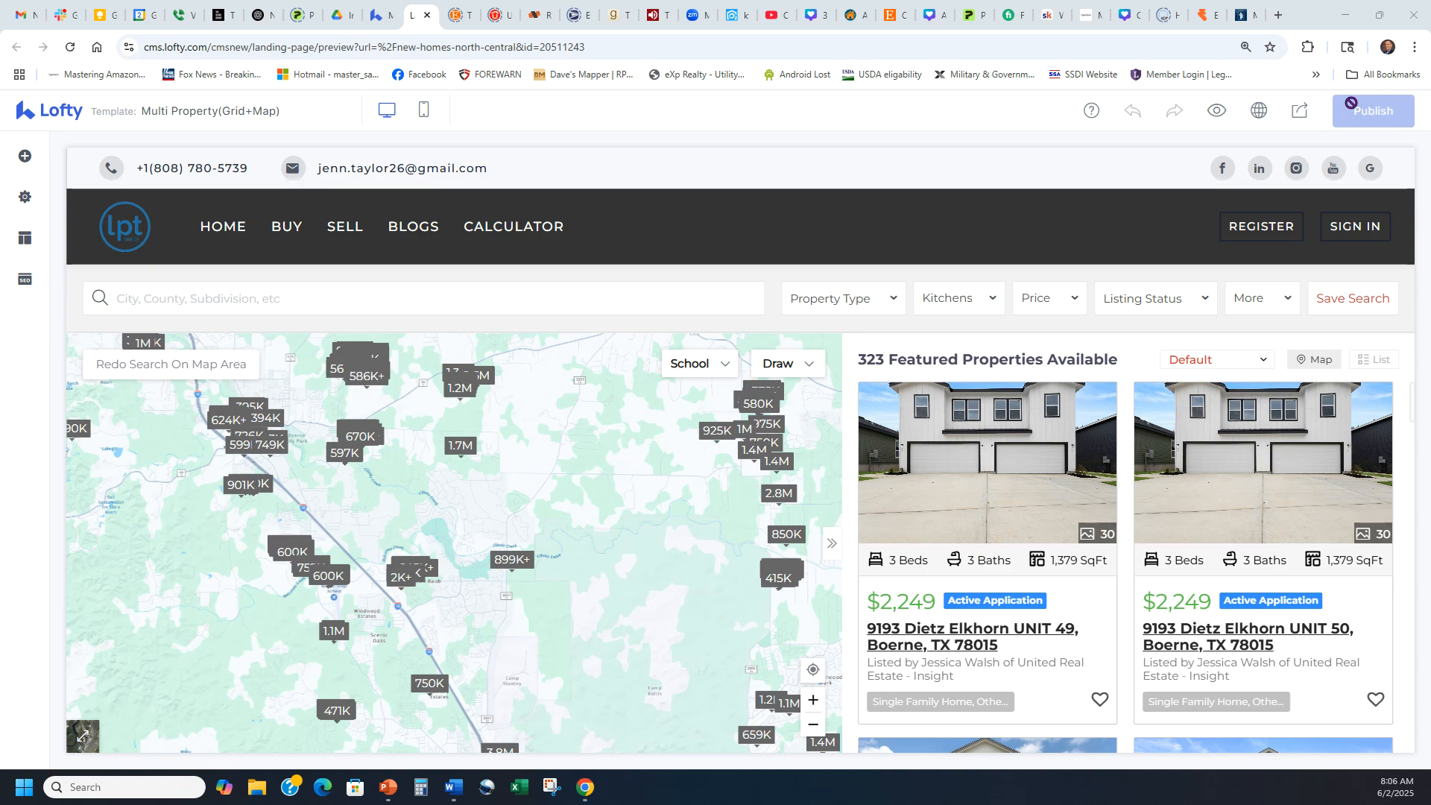
Look through the editor sidebar panels: blocks, page settings, style and SEO.
{"action": "left_click", "coordinate": [22, 158]}
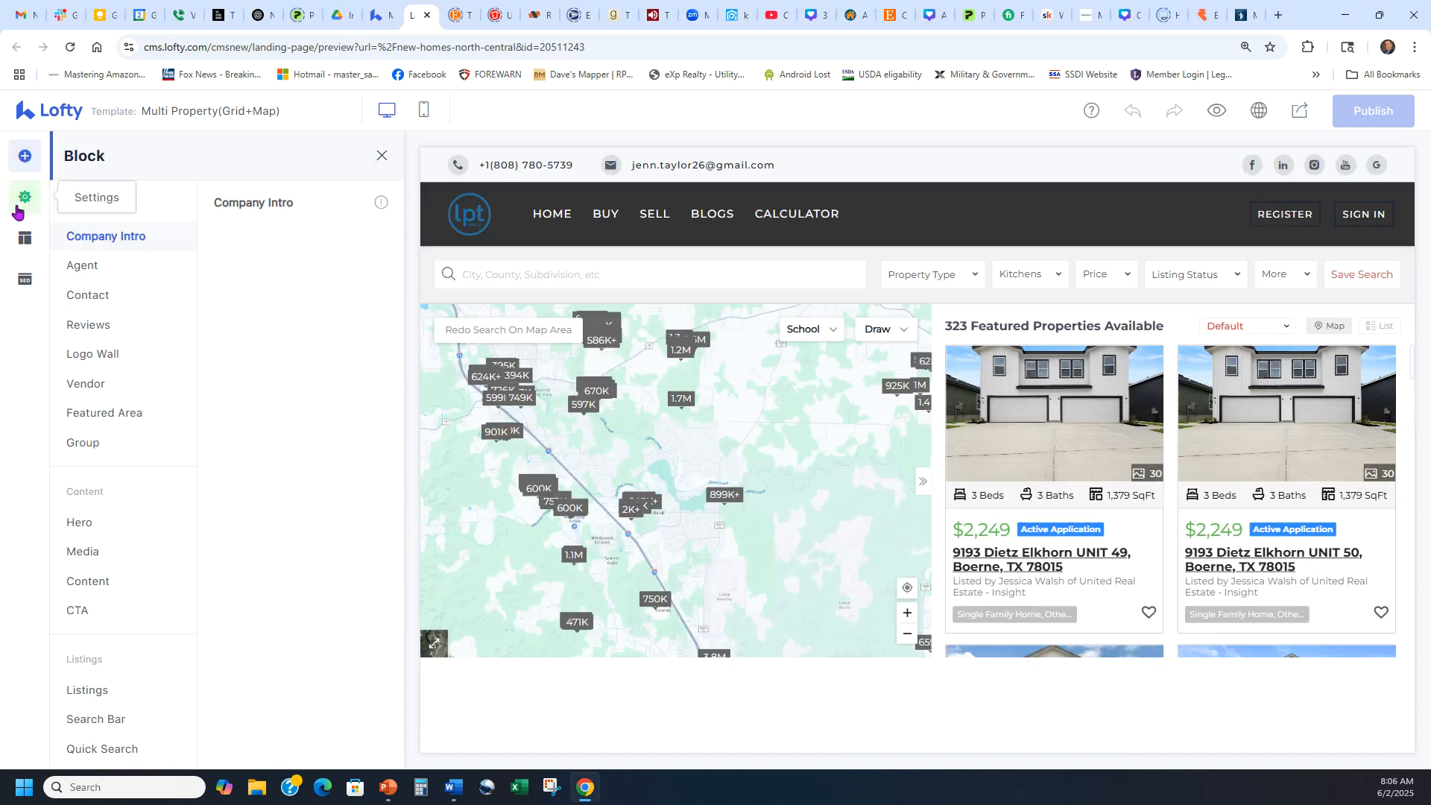
{"action": "left_click", "coordinate": [25, 197]}
{"action": "left_click", "coordinate": [24, 238]}
{"action": "left_click", "coordinate": [18, 280]}
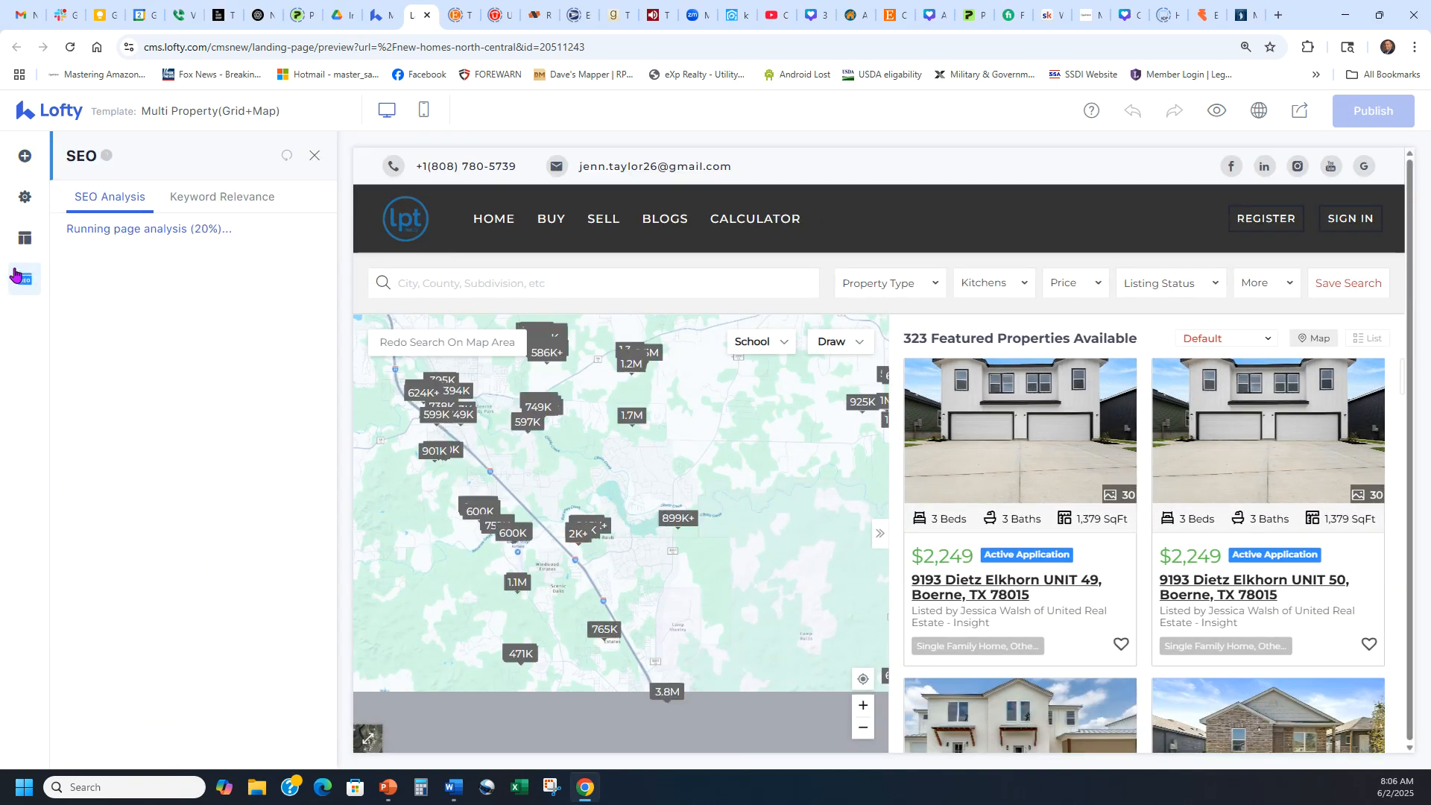
{"action": "left_click", "coordinate": [21, 235]}
{"action": "left_click", "coordinate": [24, 156]}
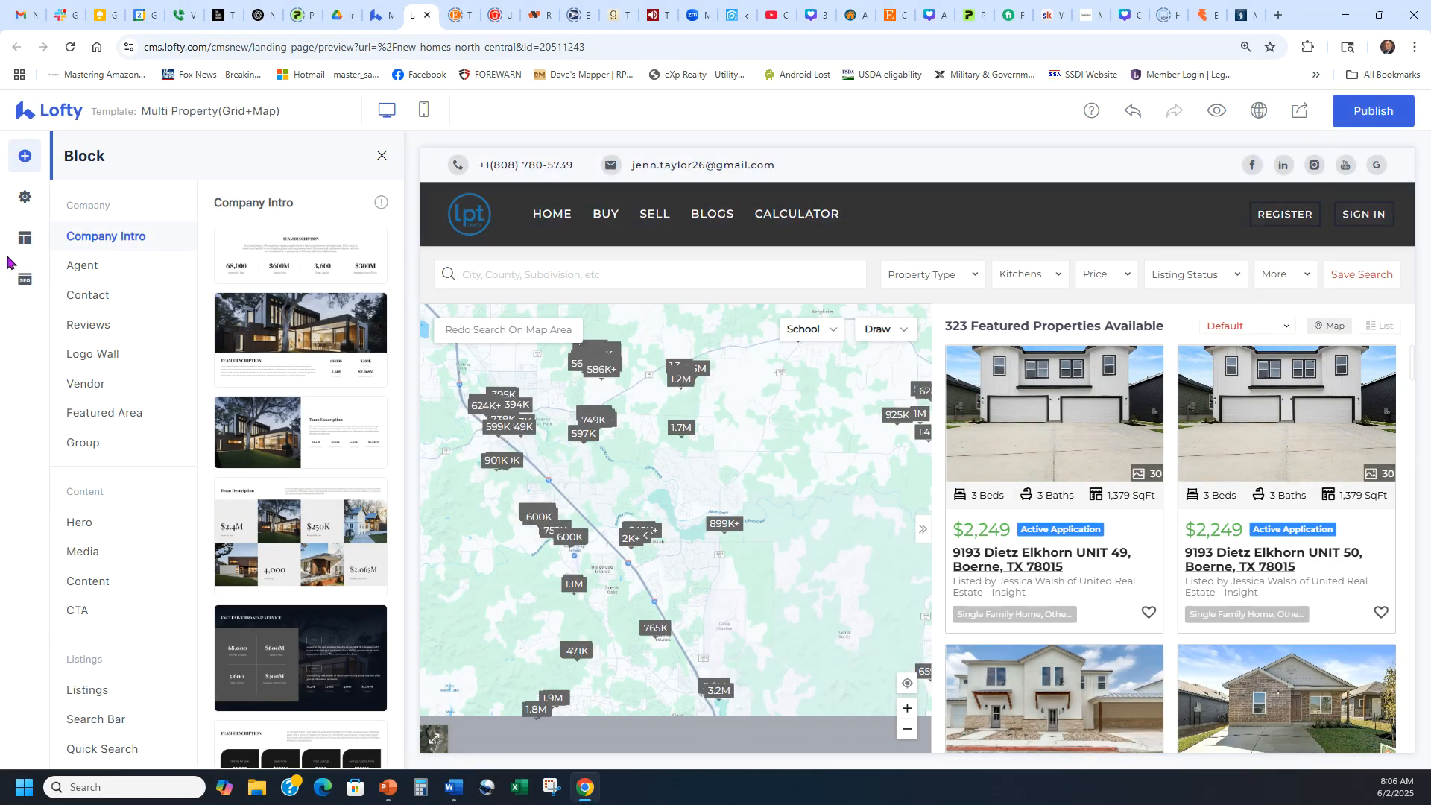
{"action": "left_click", "coordinate": [18, 206]}
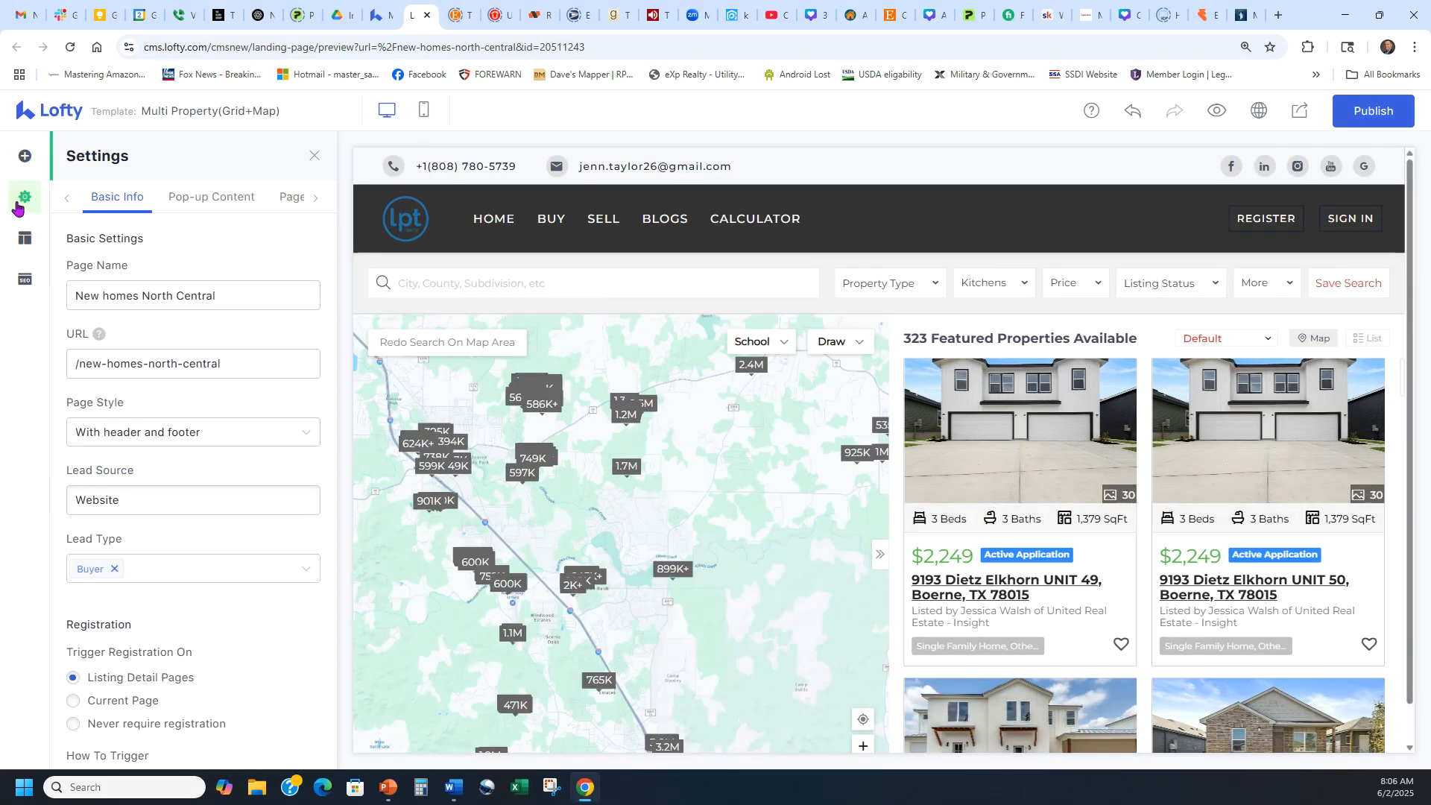
Select the Google Analytics Account field in tracking settings, then view the SEO panel.
{"action": "left_click", "coordinate": [288, 197]}
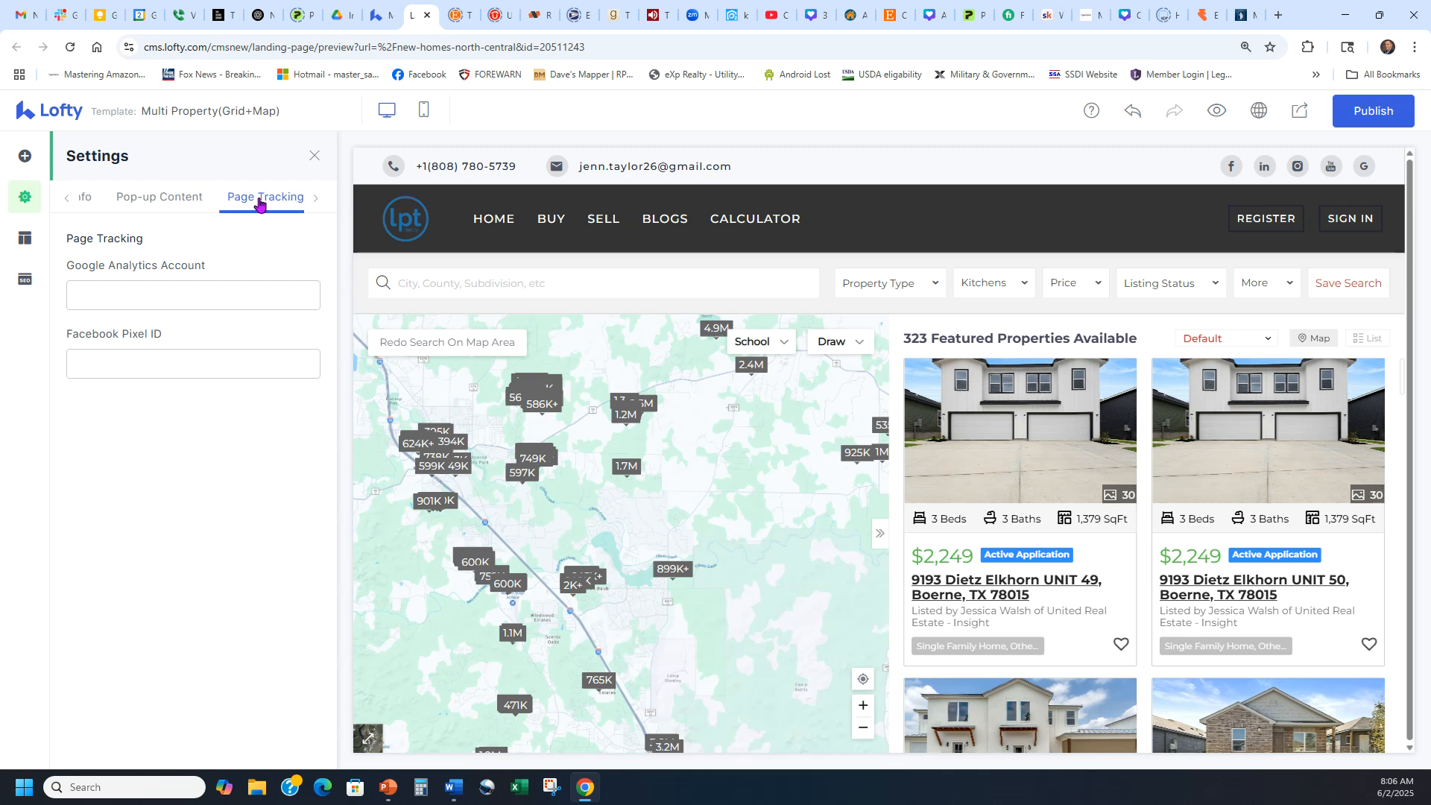
{"action": "left_click", "coordinate": [218, 296]}
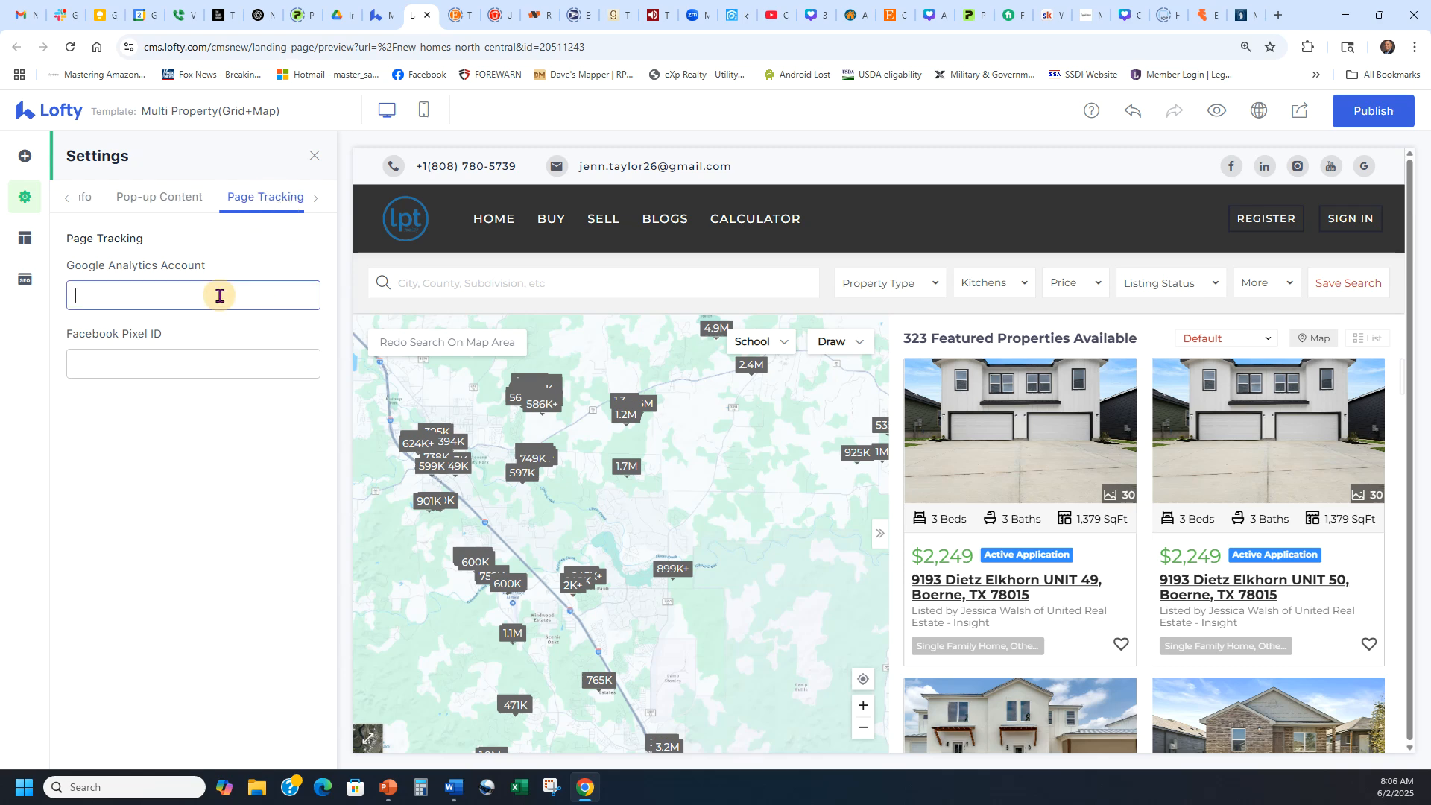
{"action": "left_click_drag", "start_coordinate": [206, 266], "coordinate": [74, 266]}
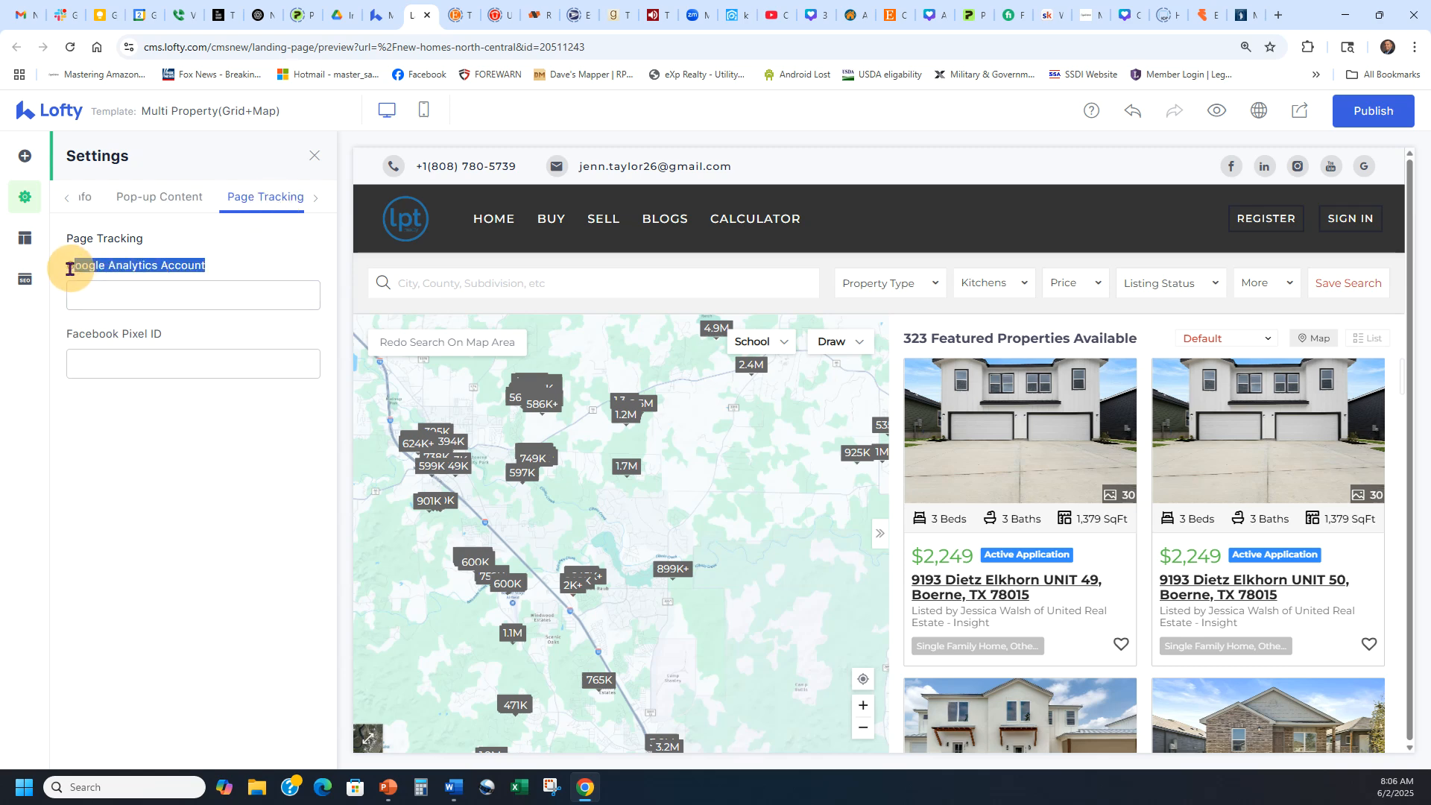
{"action": "left_click_drag", "start_coordinate": [201, 346], "coordinate": [57, 333]}
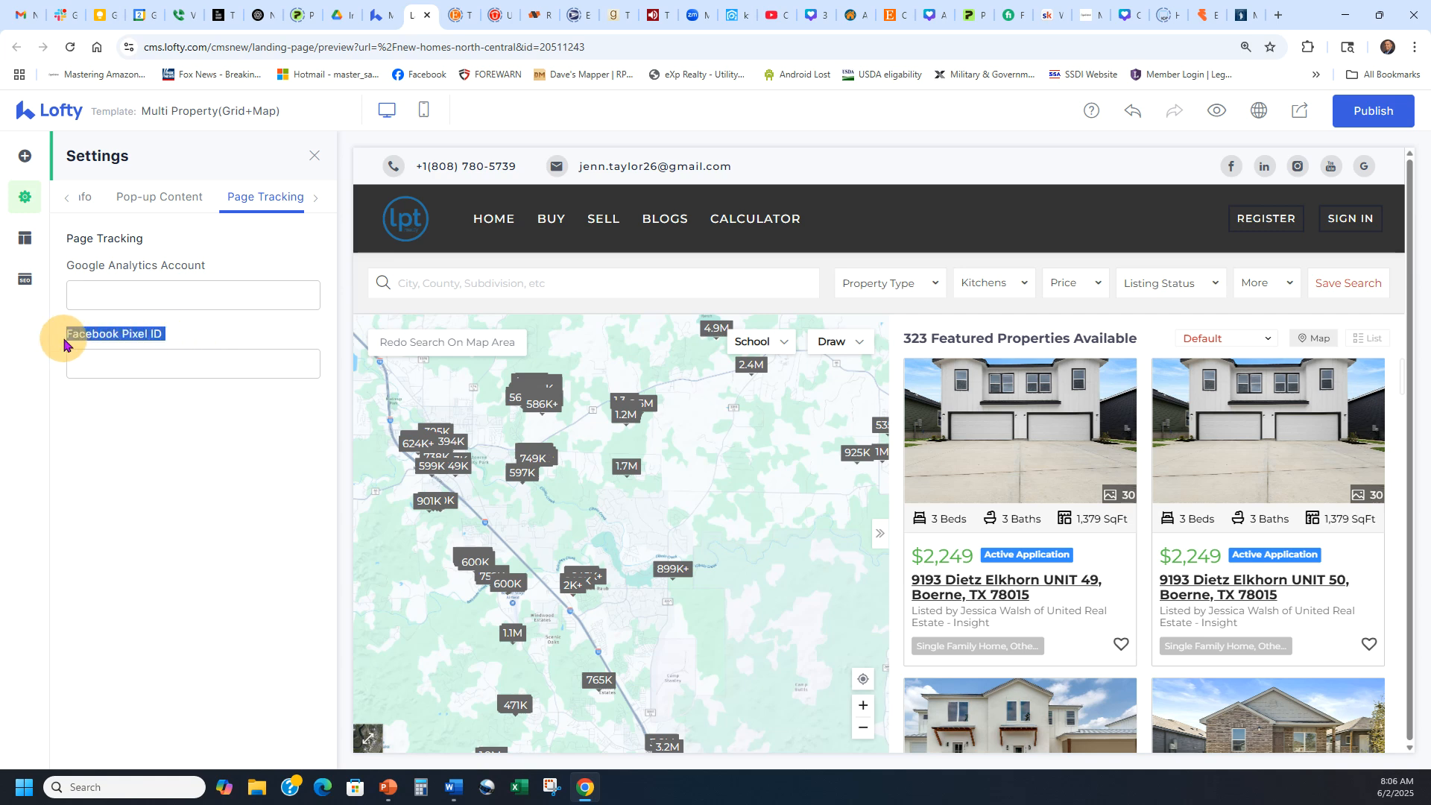
{"action": "left_click", "coordinate": [144, 296]}
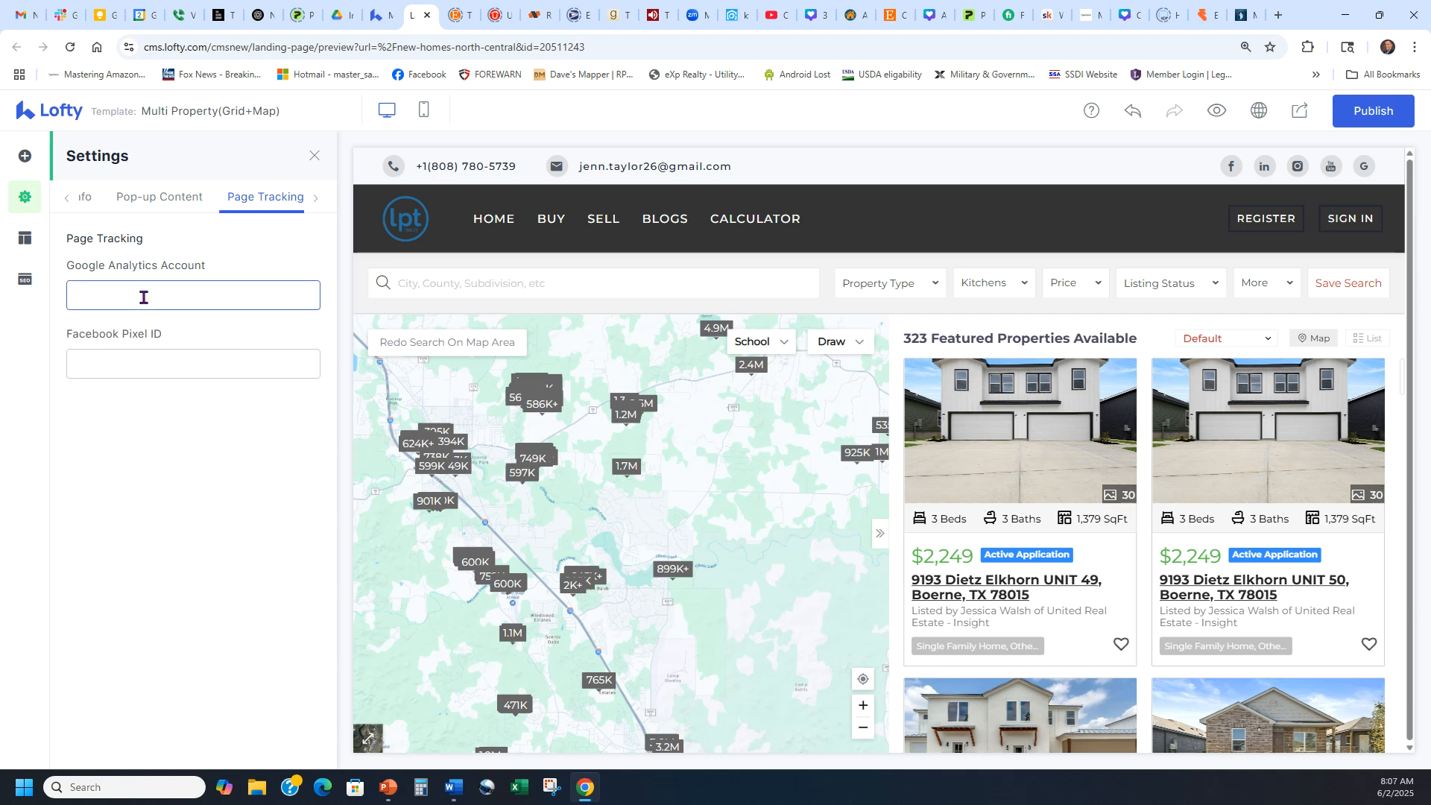
{"action": "left_click", "coordinate": [23, 282]}
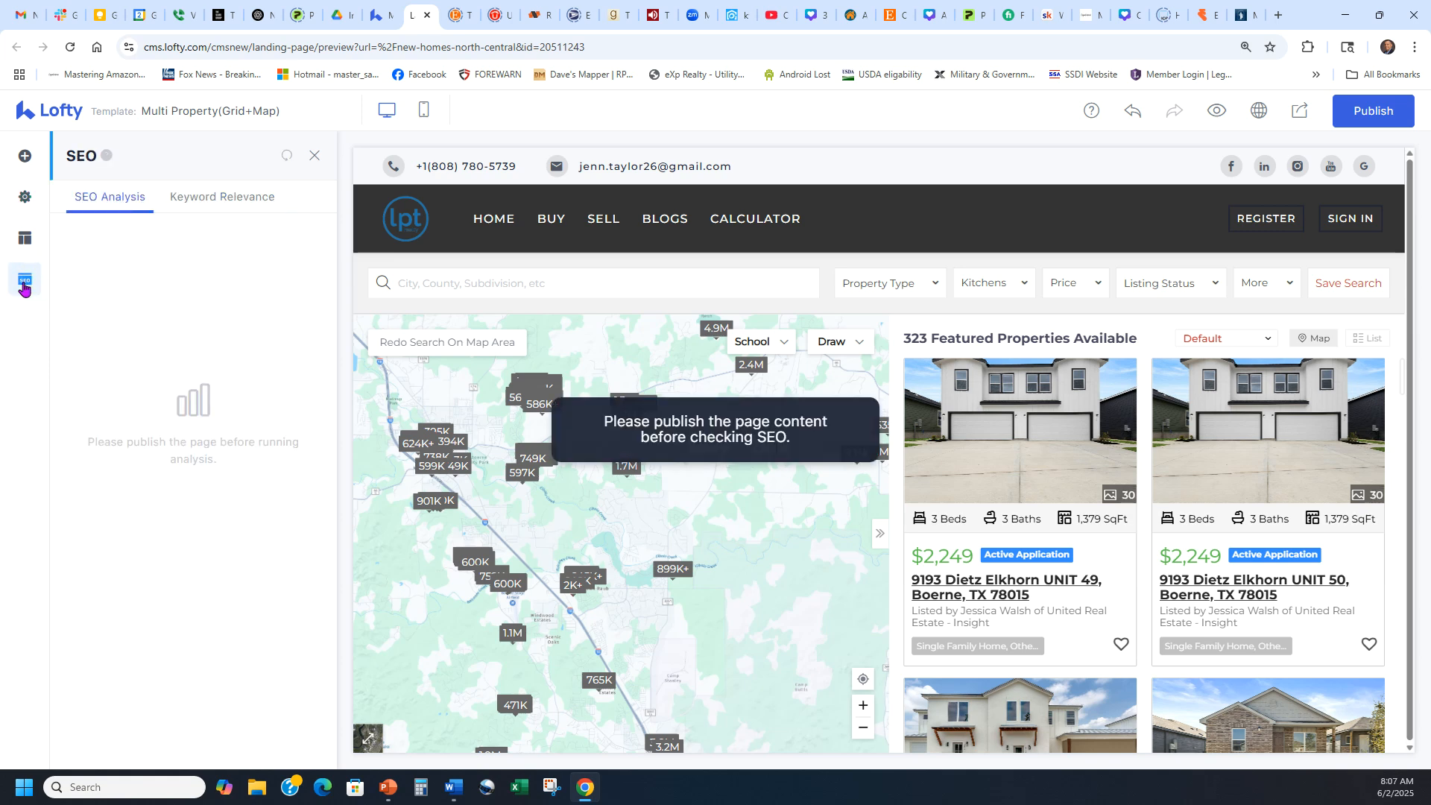
Enter keywords like 'new homes for sale san antonio' and 'homes for sale in boerne' and run the analysis.
{"action": "left_click", "coordinate": [239, 198]}
{"action": "left_click", "coordinate": [221, 285]}
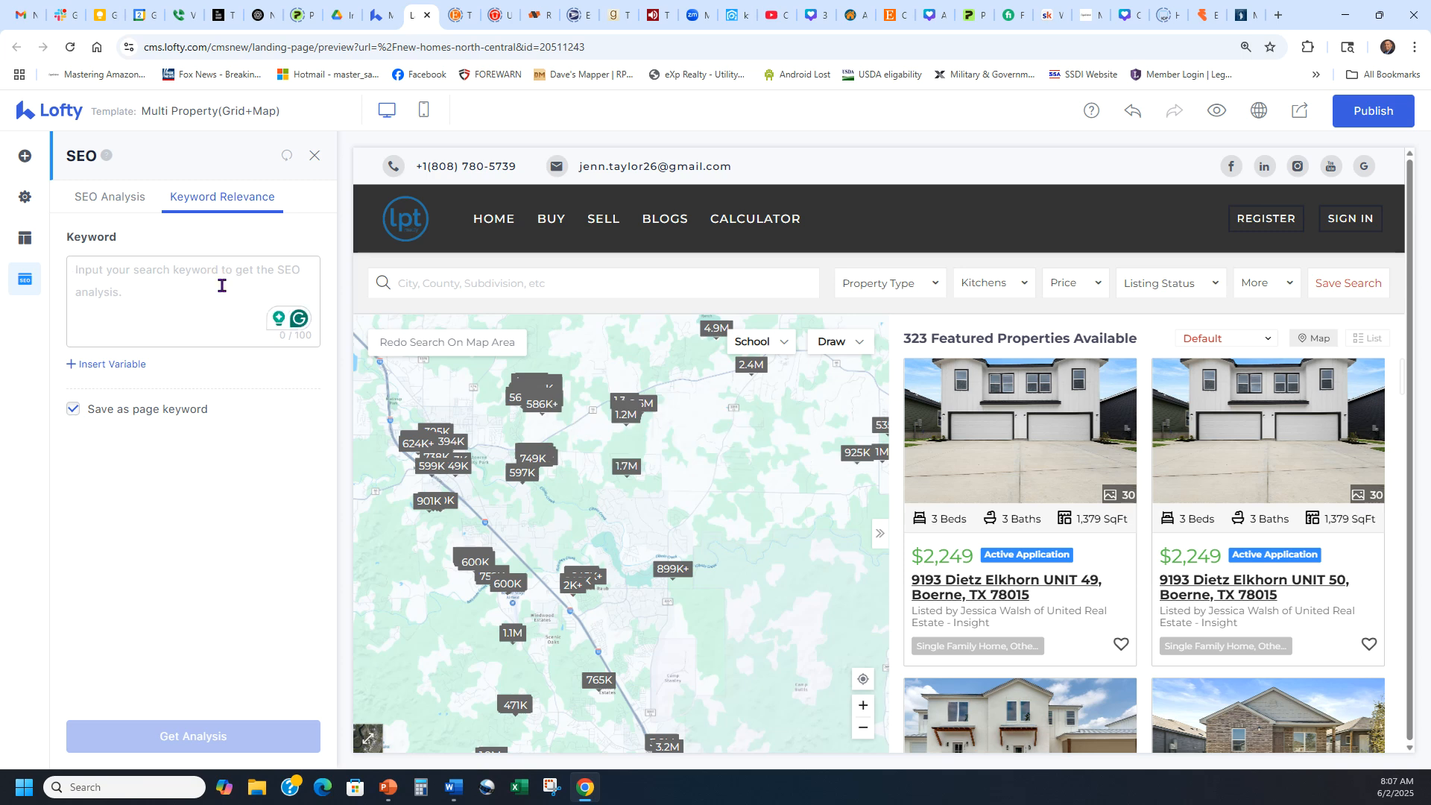
{"action": "type", "text": "new"}
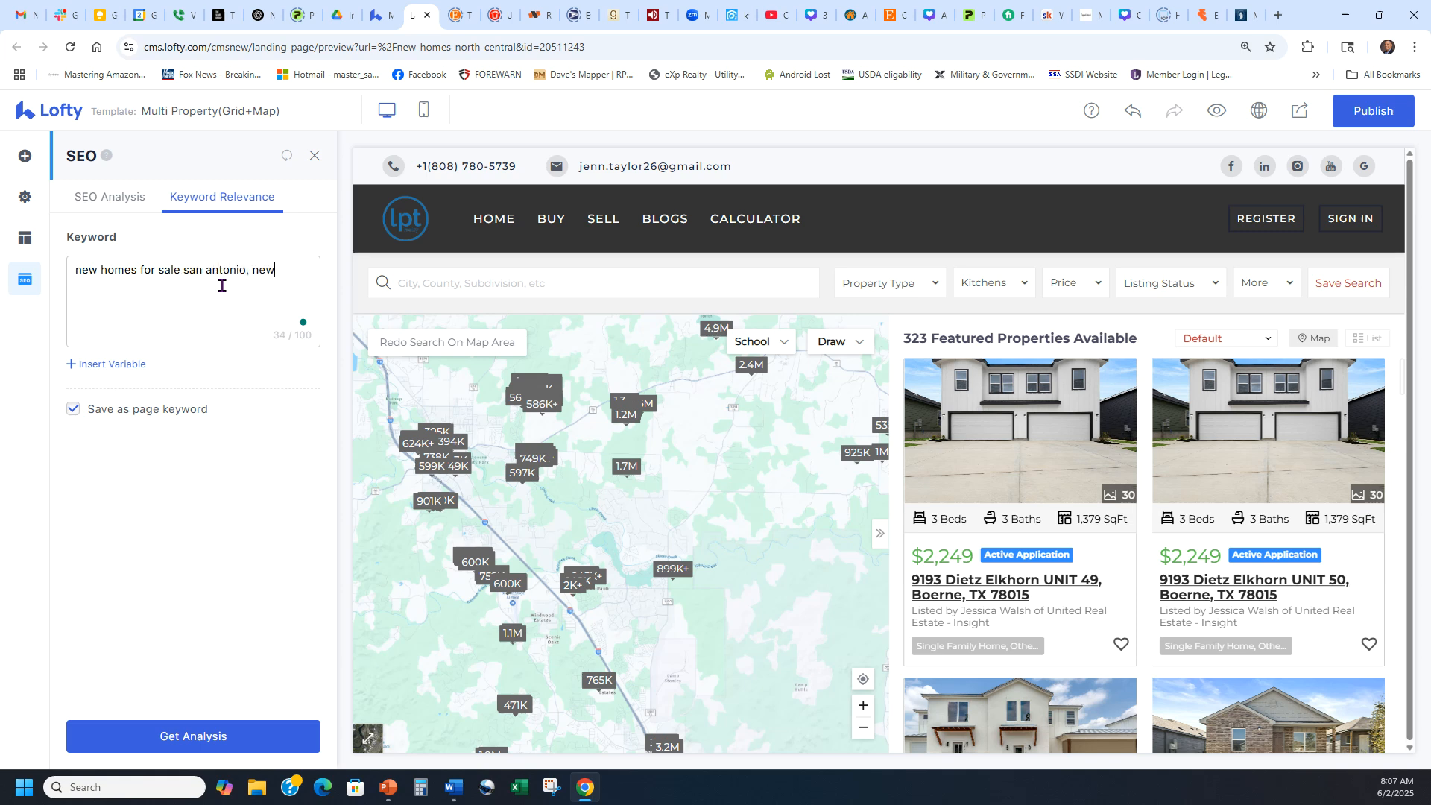
{"action": "type", "text": "mes for sale, homes for sale in boer"}
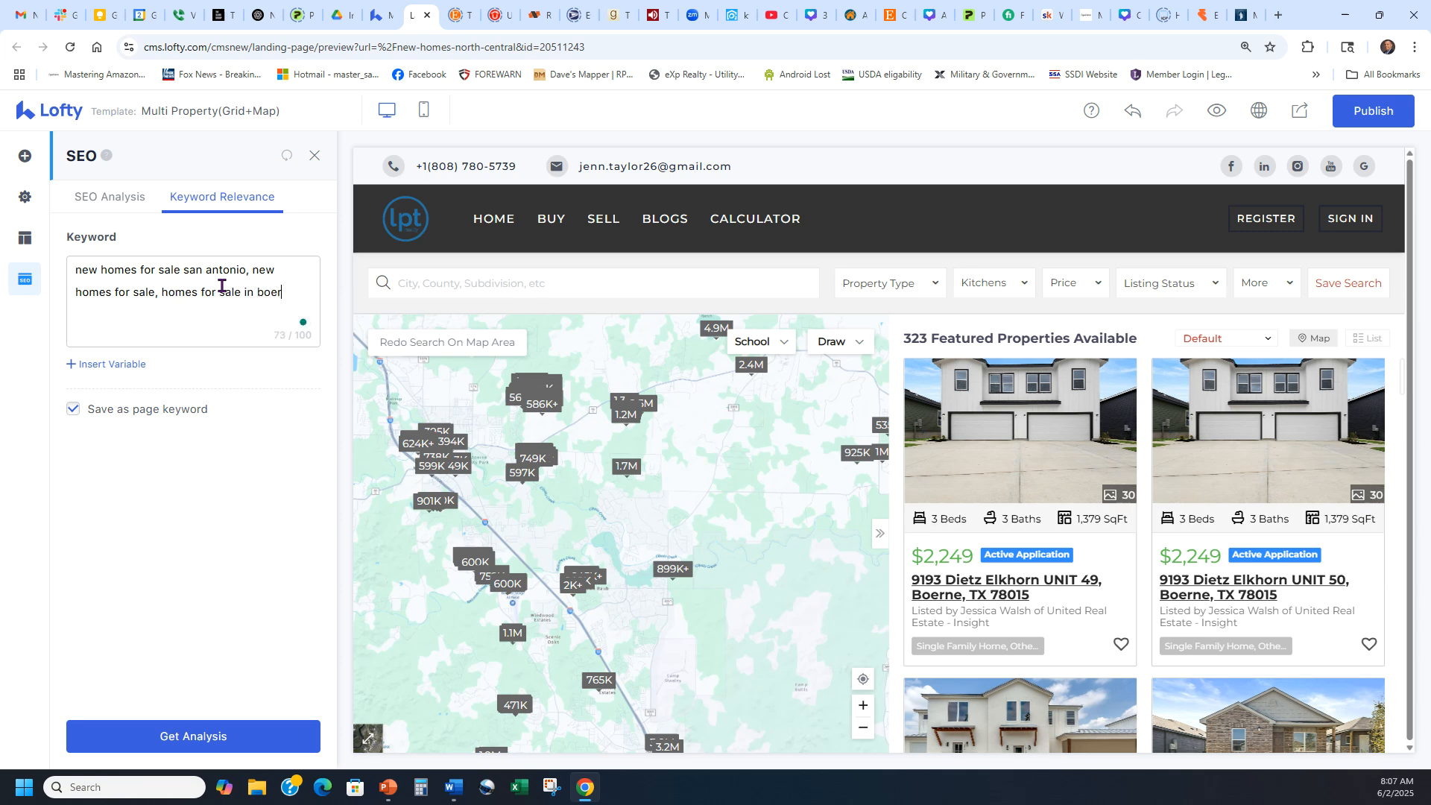
{"action": "type", "text": "ne, homes for sale"}
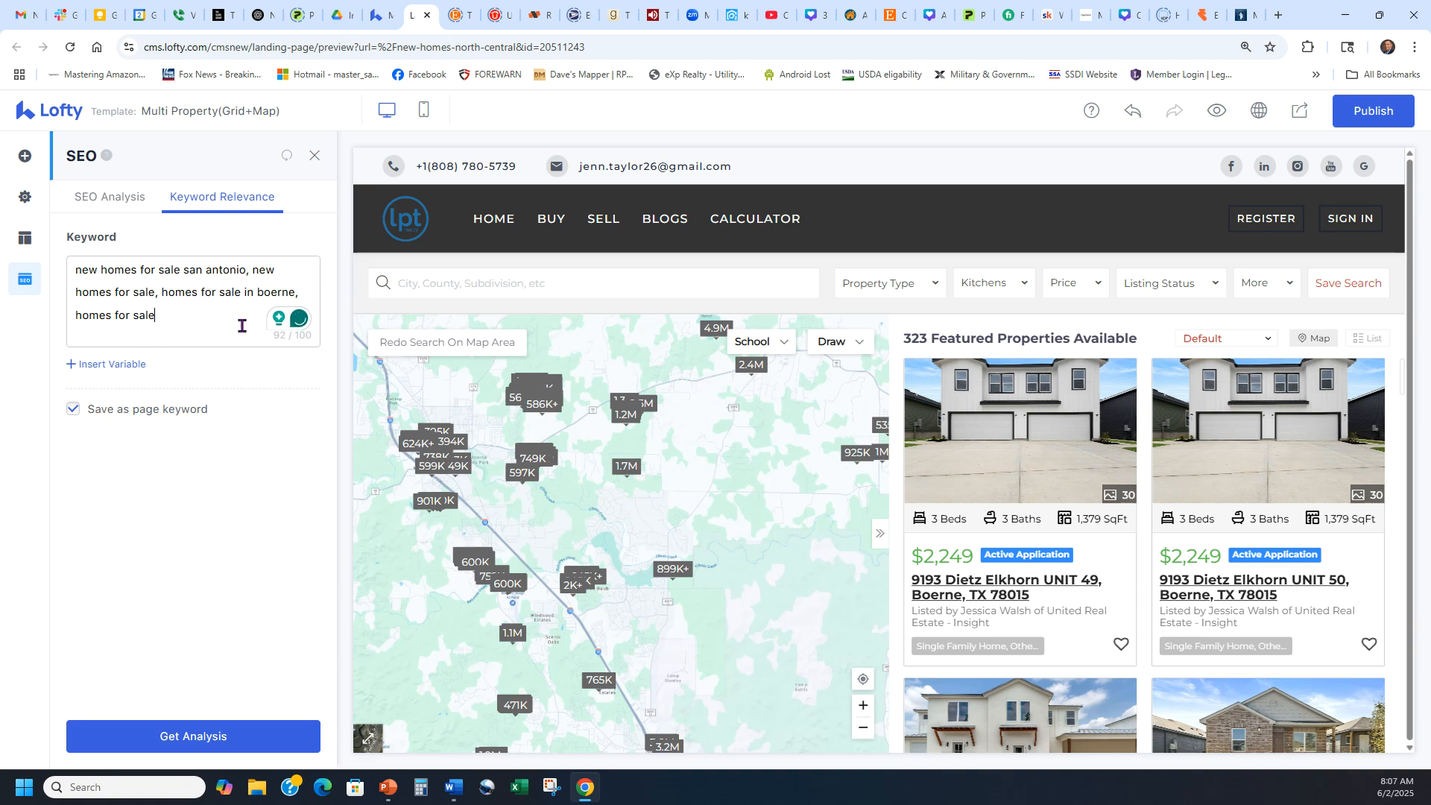
{"action": "left_click", "coordinate": [198, 738]}
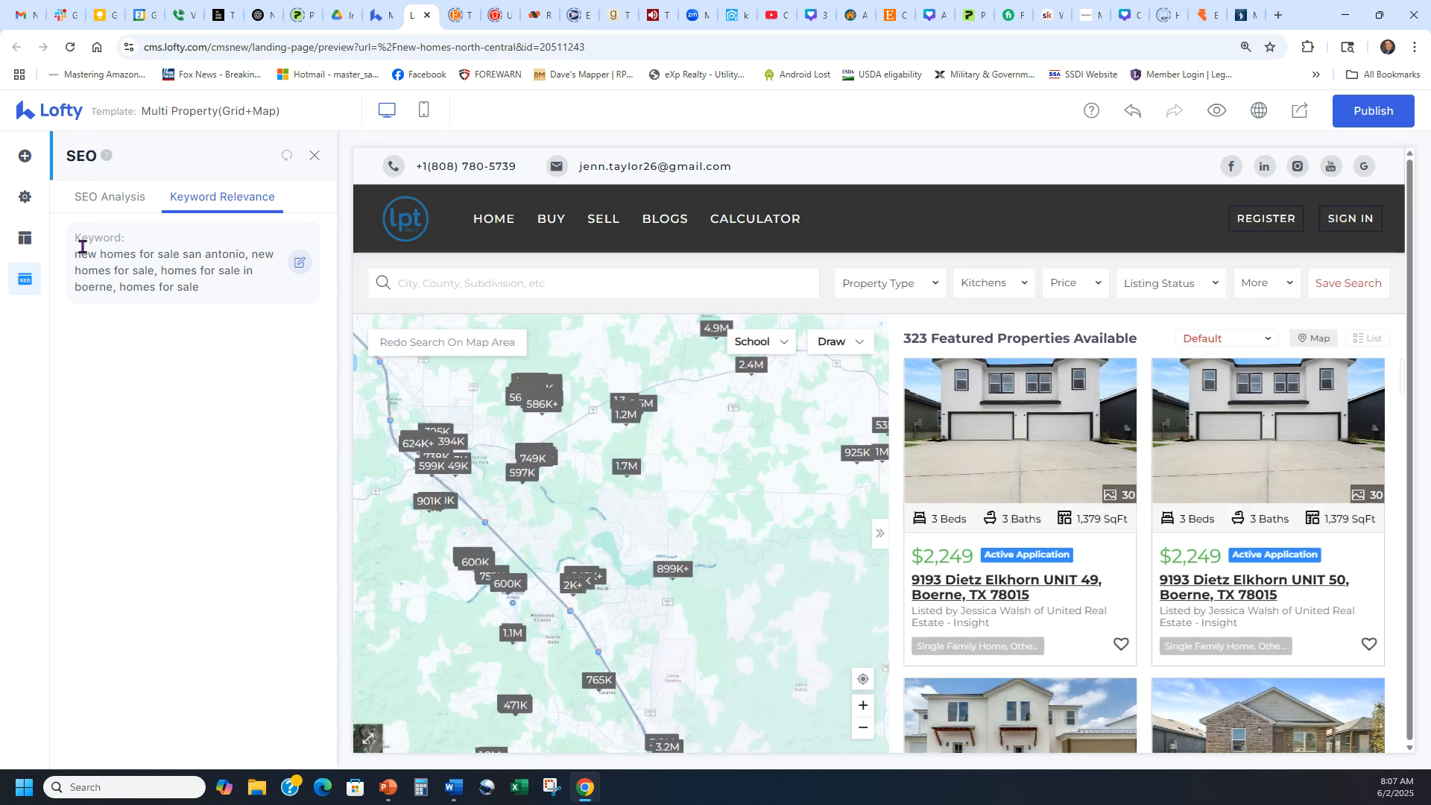
{"action": "left_click", "coordinate": [25, 197]}
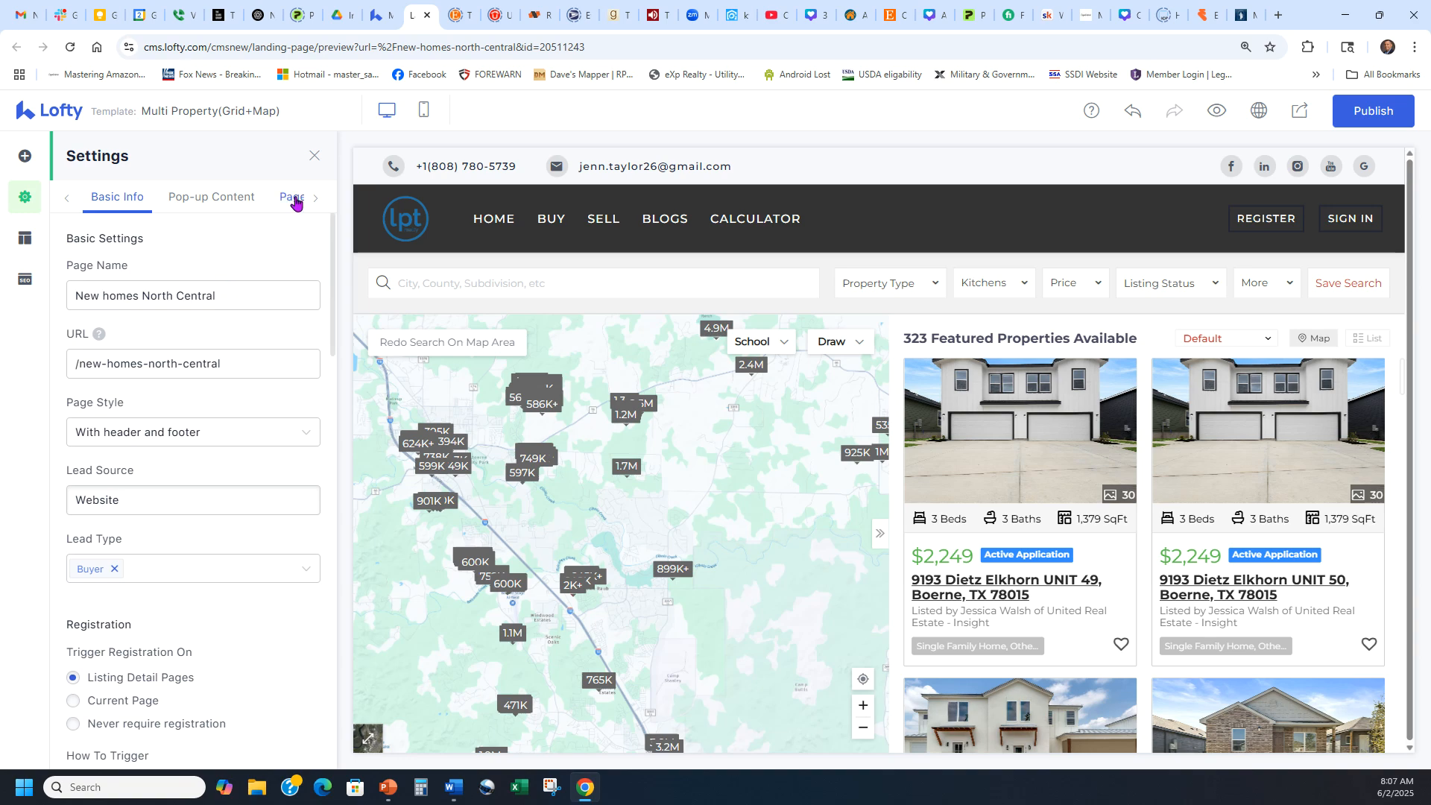
{"action": "left_click", "coordinate": [25, 279]}
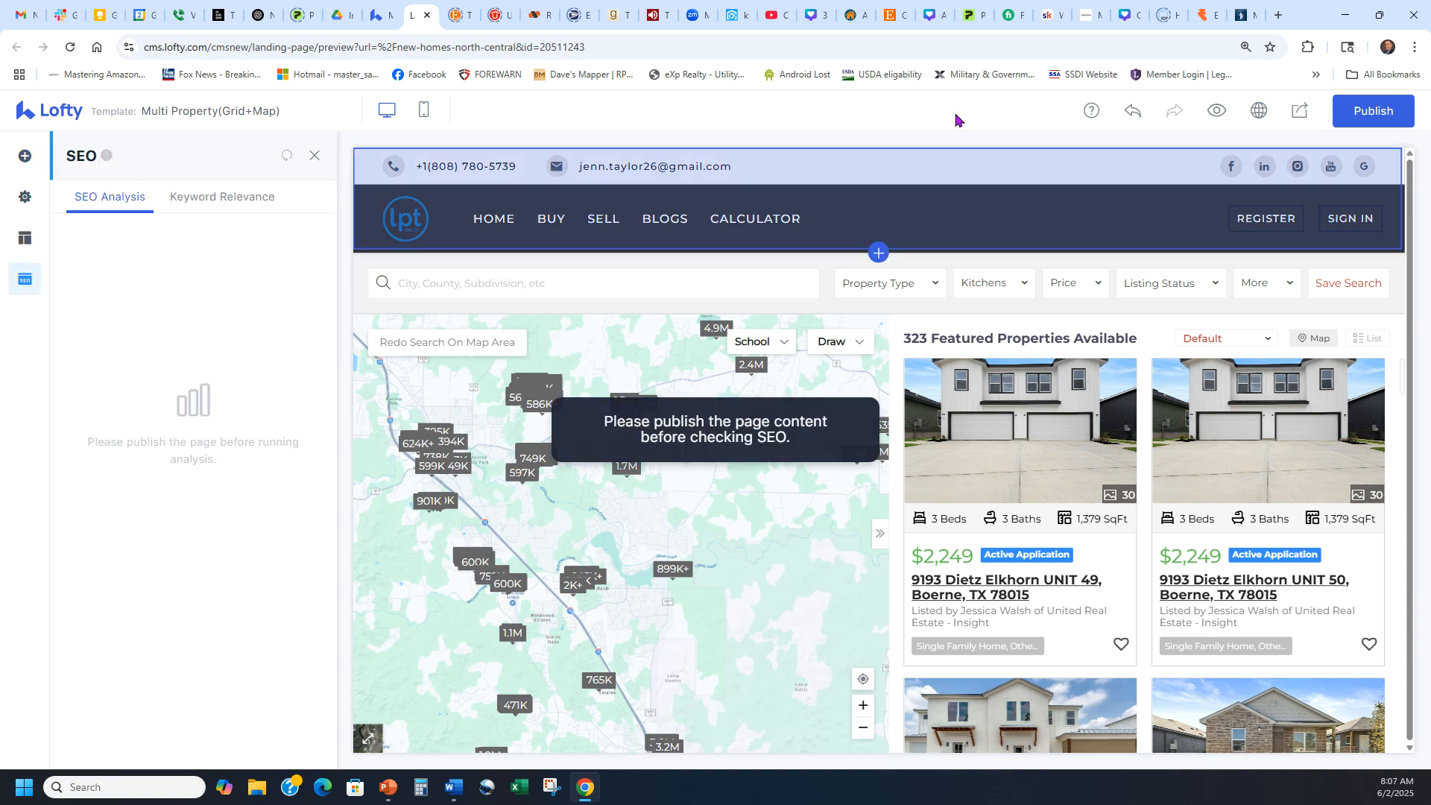
Publish the page, check the live preview after accepting cookies, then close the preview.
{"action": "left_click", "coordinate": [1373, 110]}
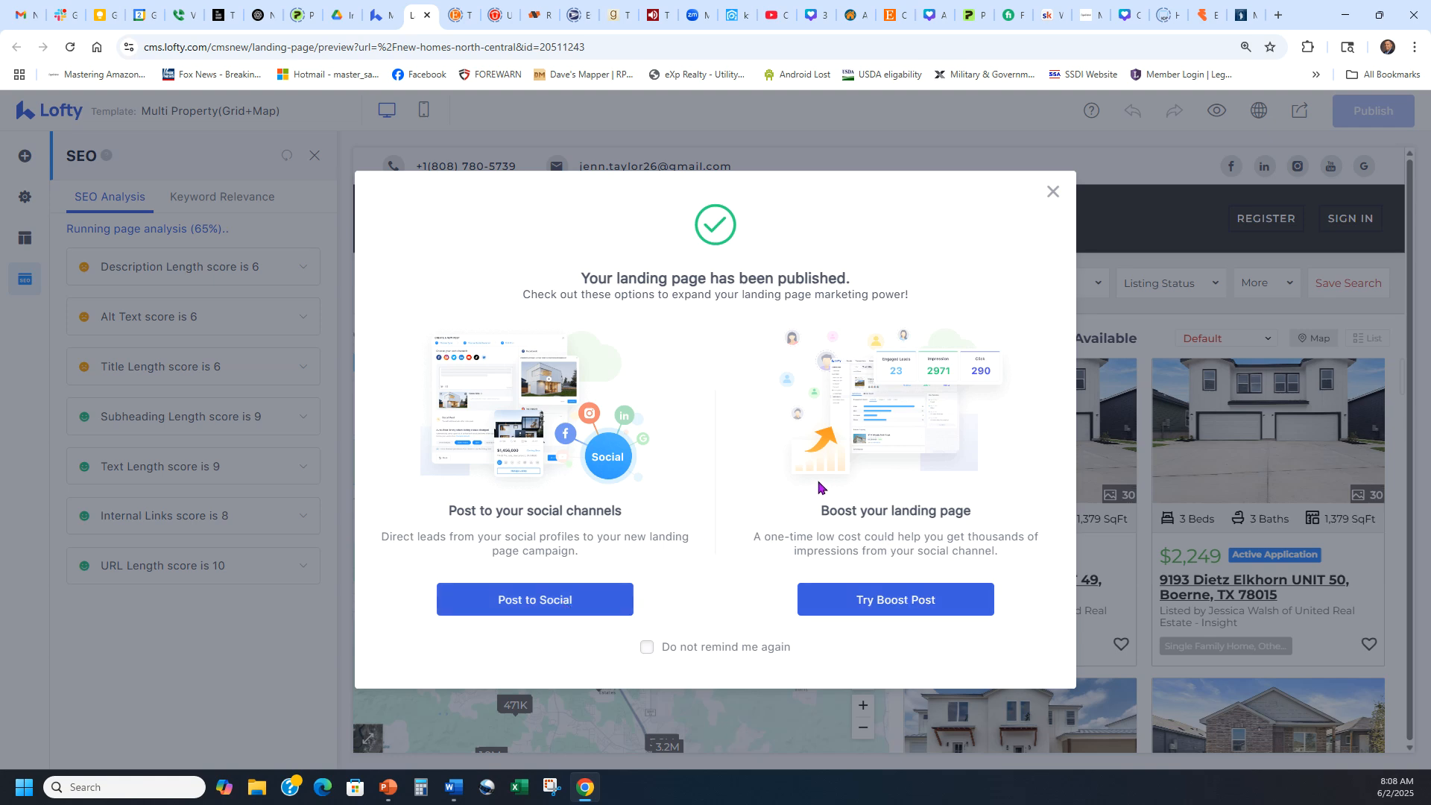
{"action": "left_click", "coordinate": [1052, 191]}
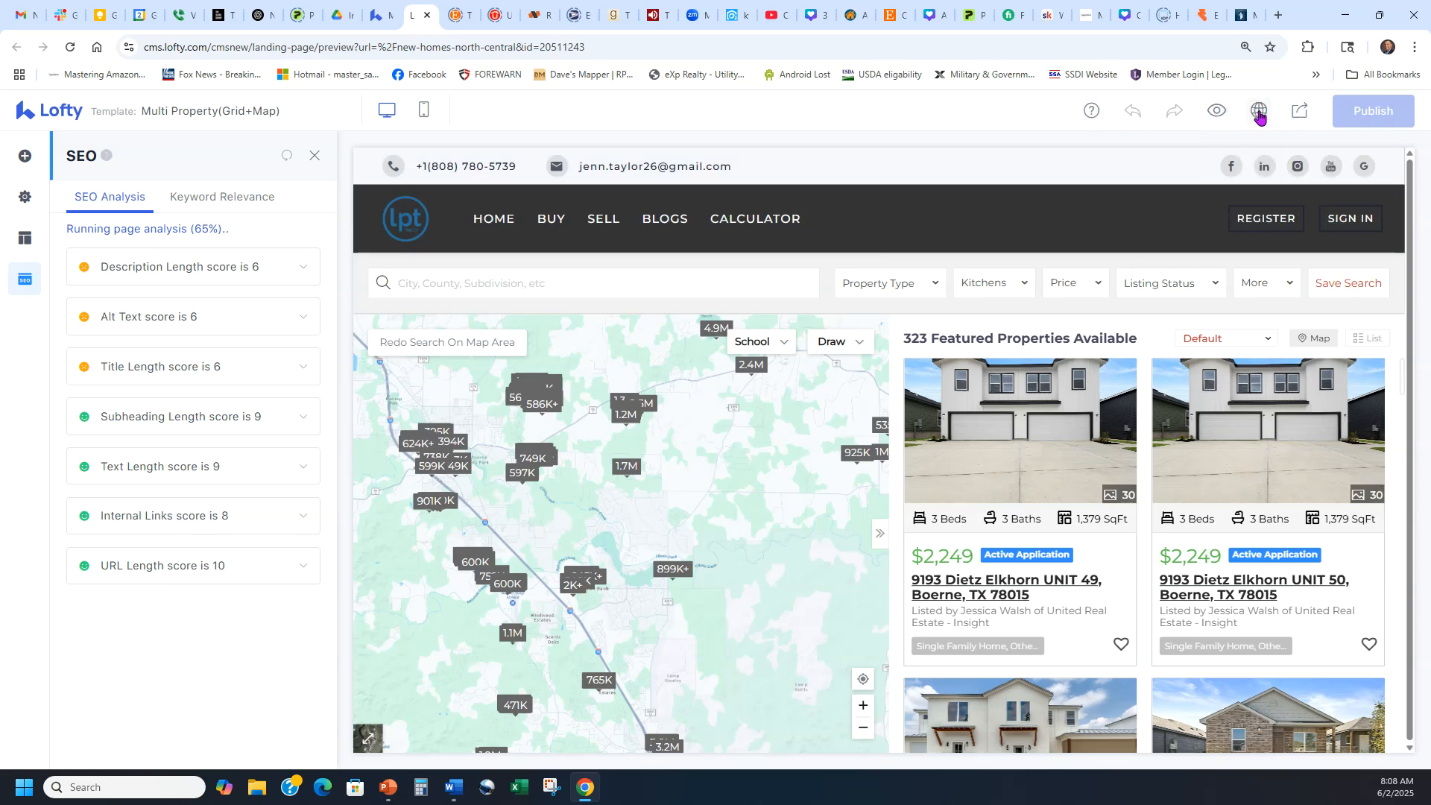
{"action": "left_click", "coordinate": [1216, 110]}
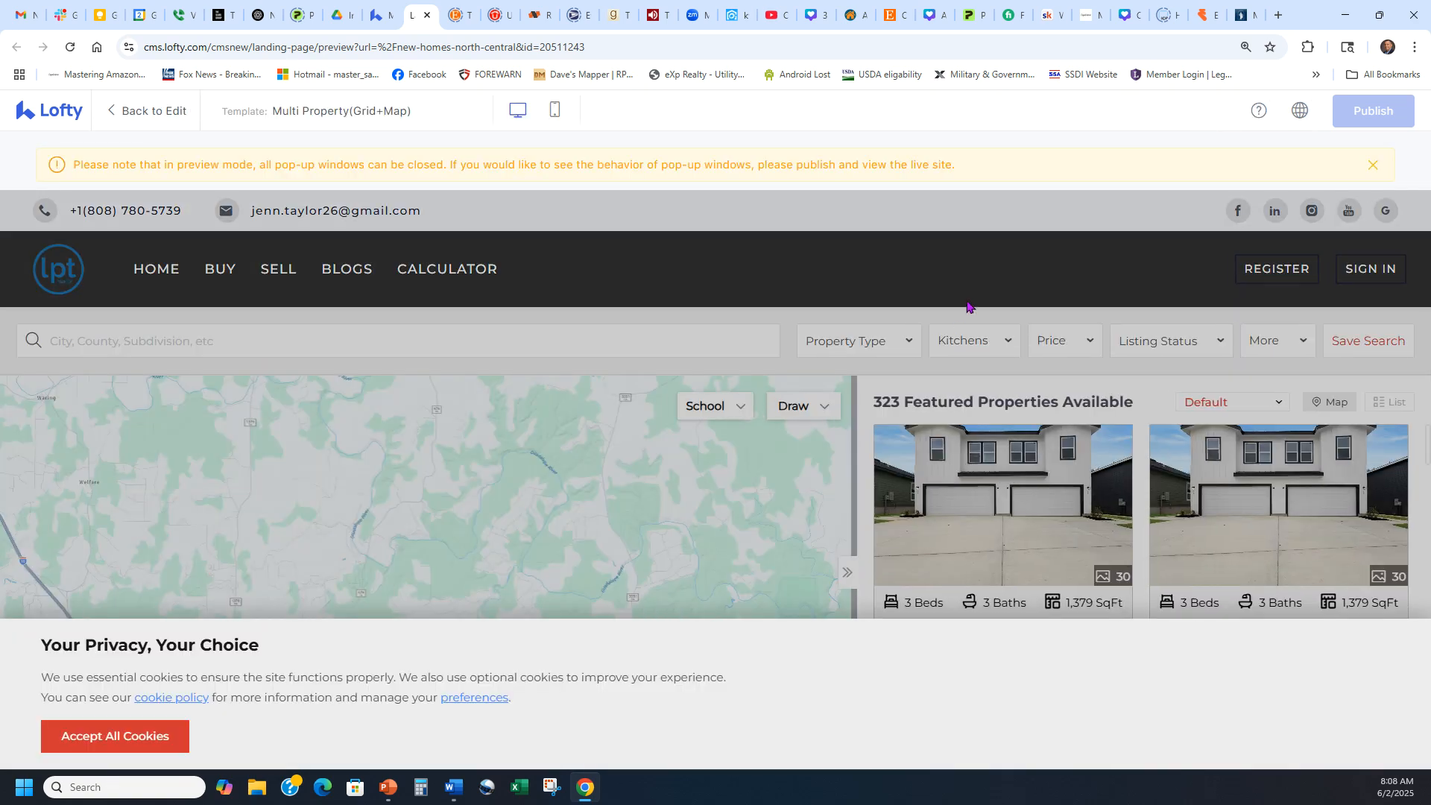
{"action": "left_click", "coordinate": [168, 736]}
{"action": "scroll", "coordinate": [901, 430], "scroll_direction": "down", "scroll_amount": 3}
{"action": "scroll", "coordinate": [568, 562], "scroll_direction": "down", "scroll_amount": 2}
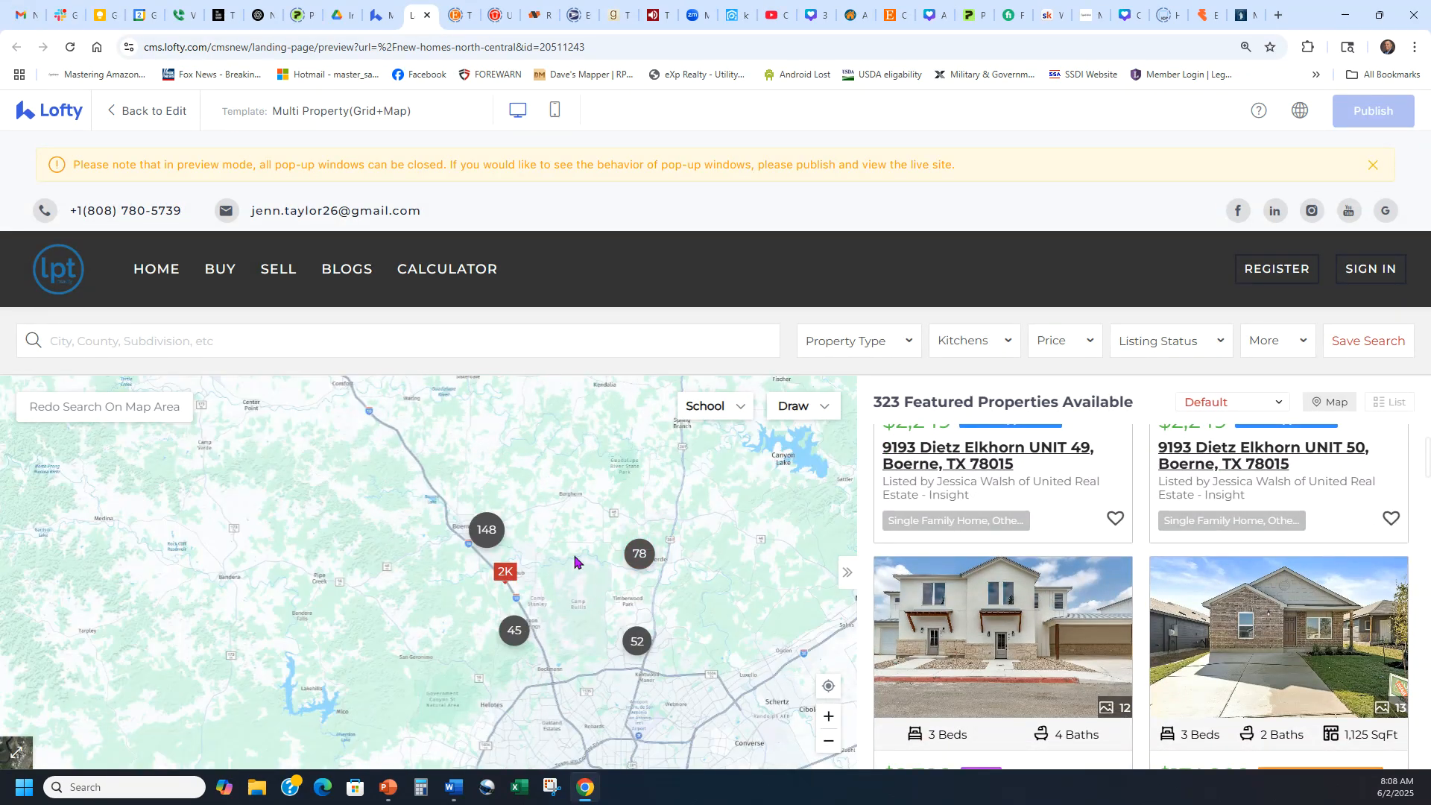
{"action": "scroll", "coordinate": [575, 562], "scroll_direction": "up", "scroll_amount": 3}
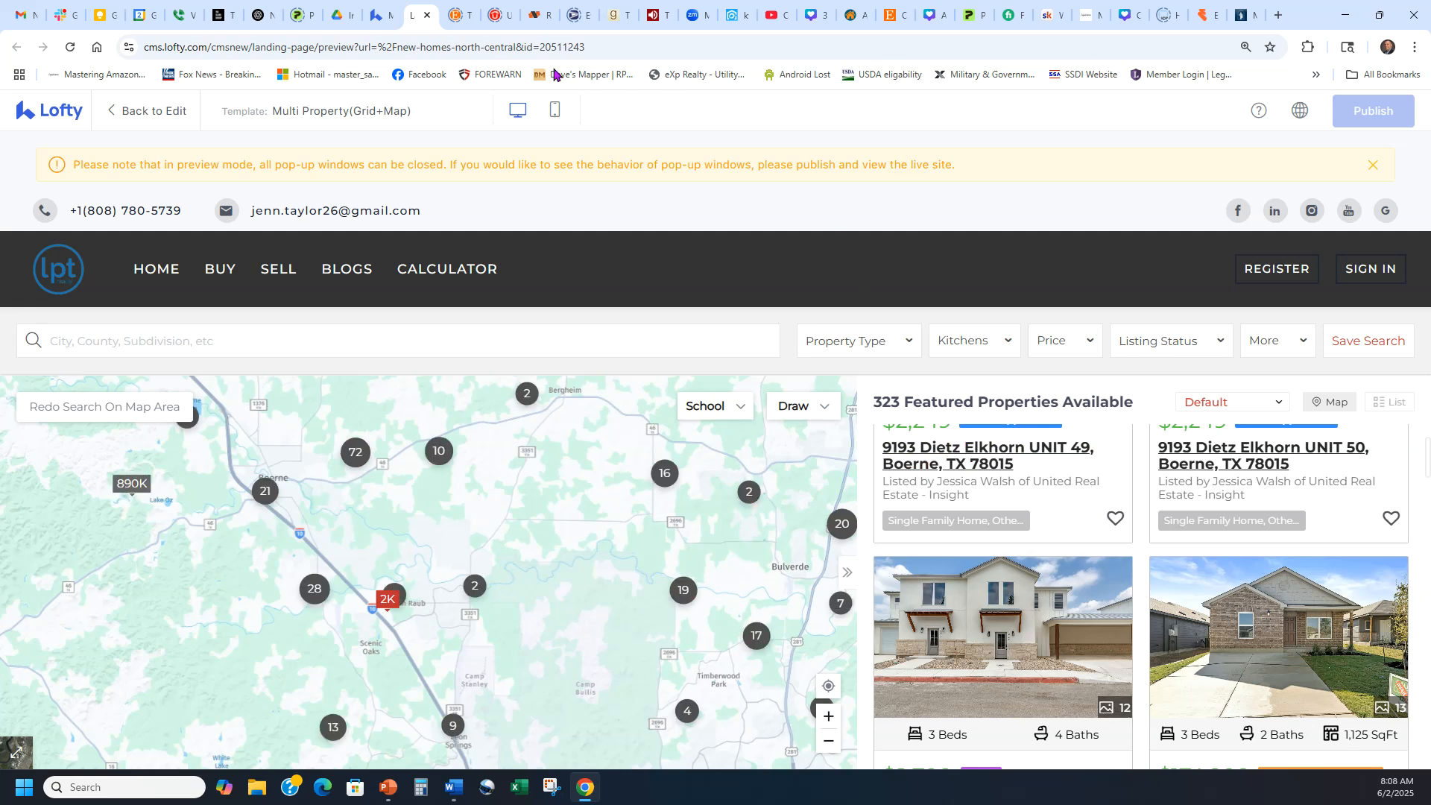
{"action": "left_click", "coordinate": [426, 15]}
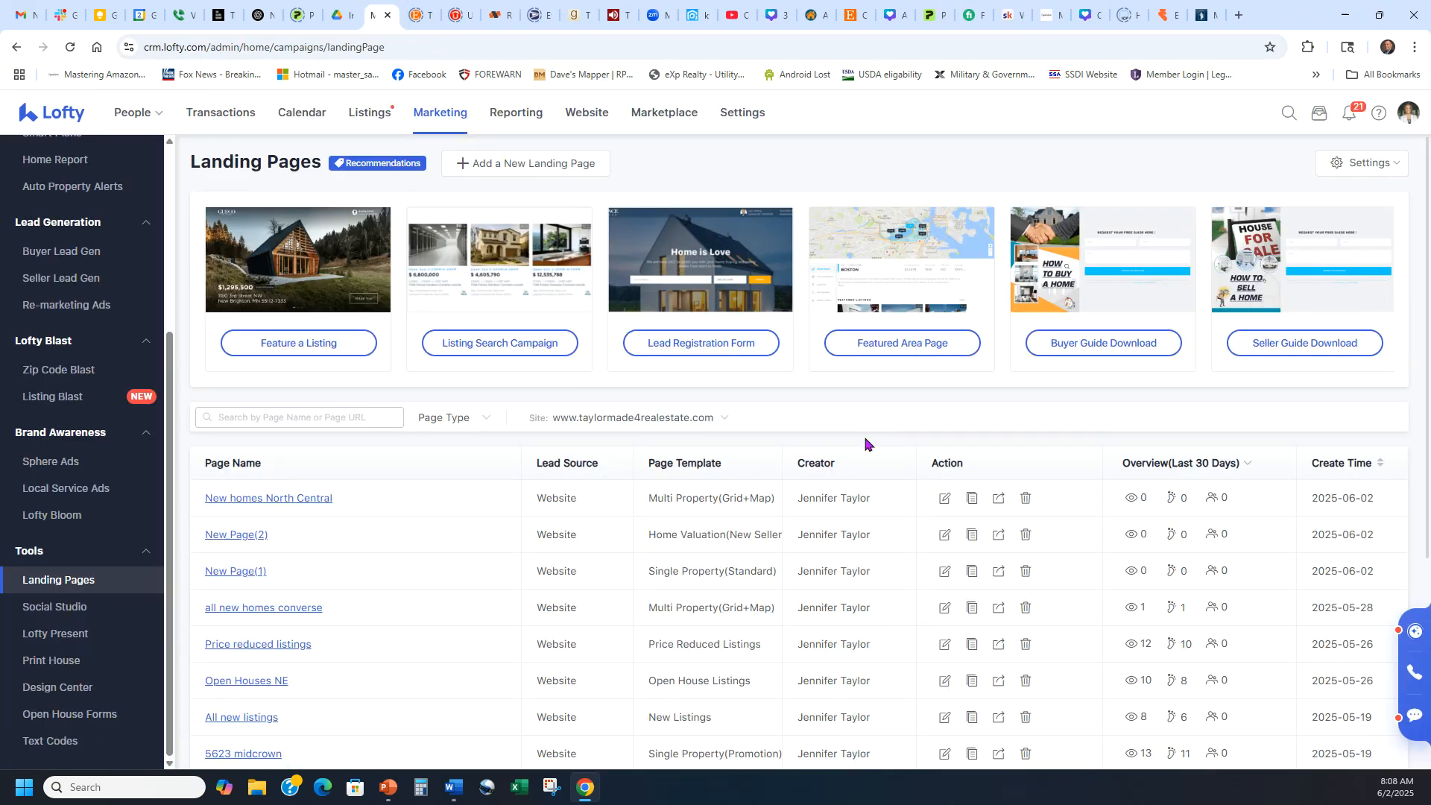
Start a social post promoting the New homes North Central landing page.
{"action": "left_click", "coordinate": [998, 498]}
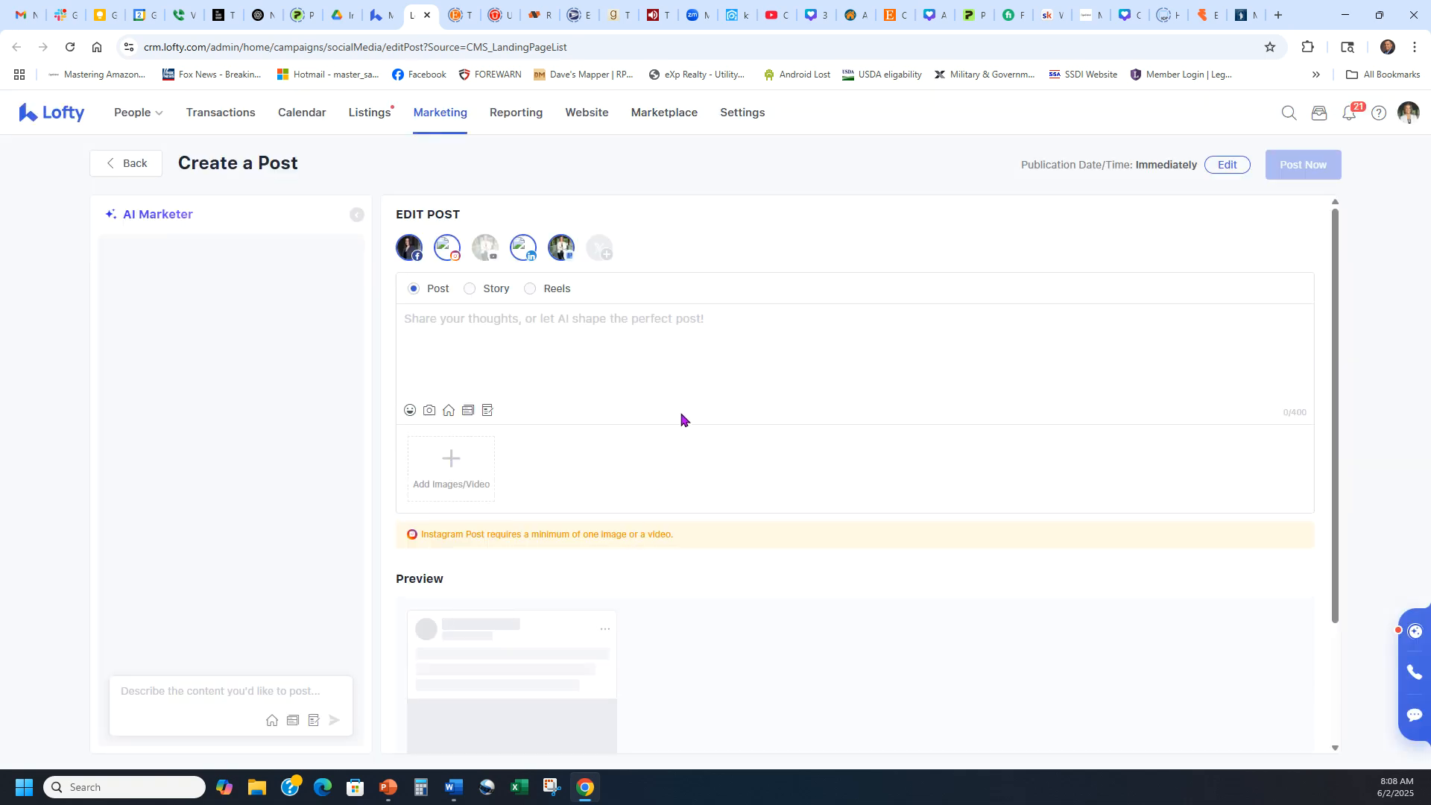
{"action": "left_click", "coordinate": [468, 411]}
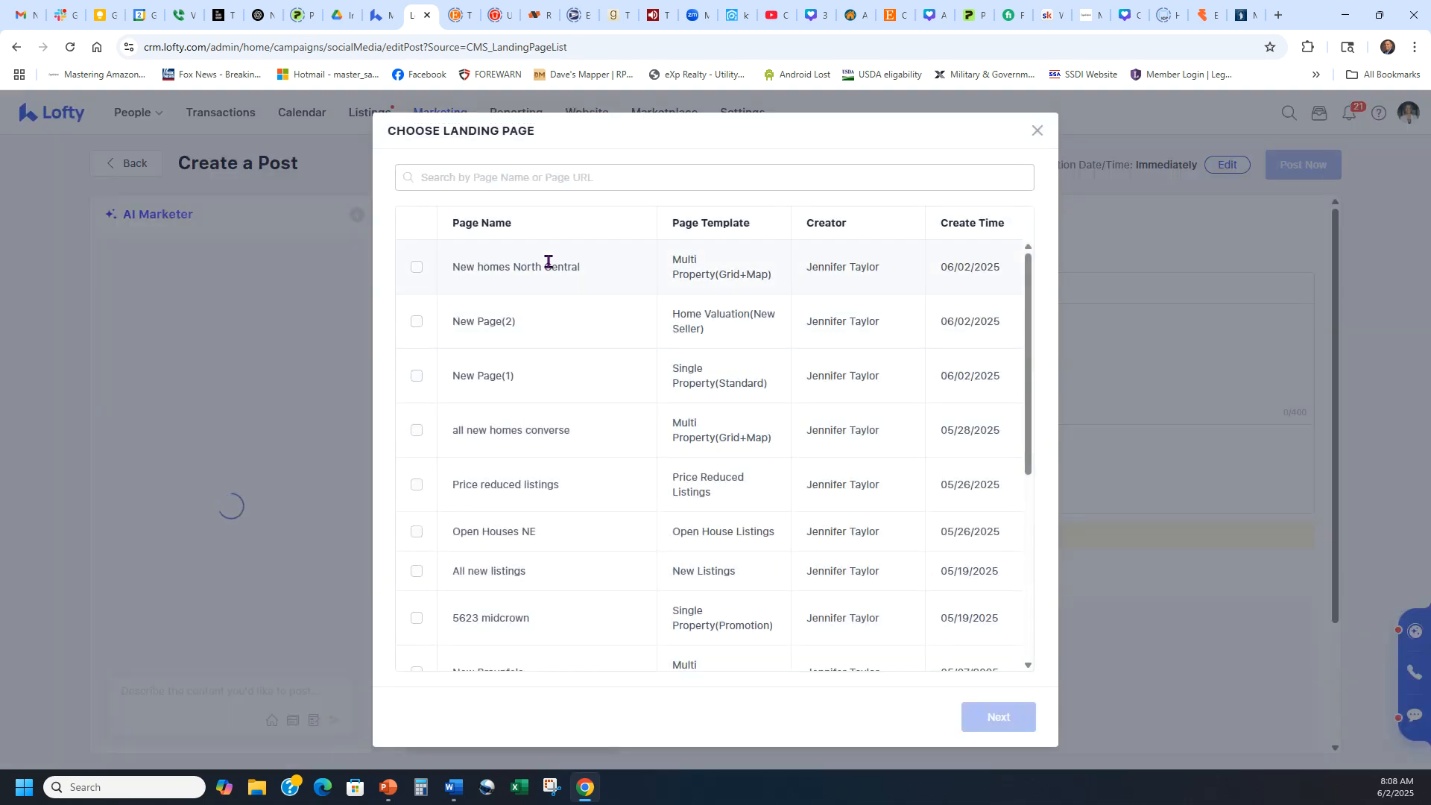
{"action": "left_click", "coordinate": [415, 267]}
{"action": "left_click", "coordinate": [998, 717]}
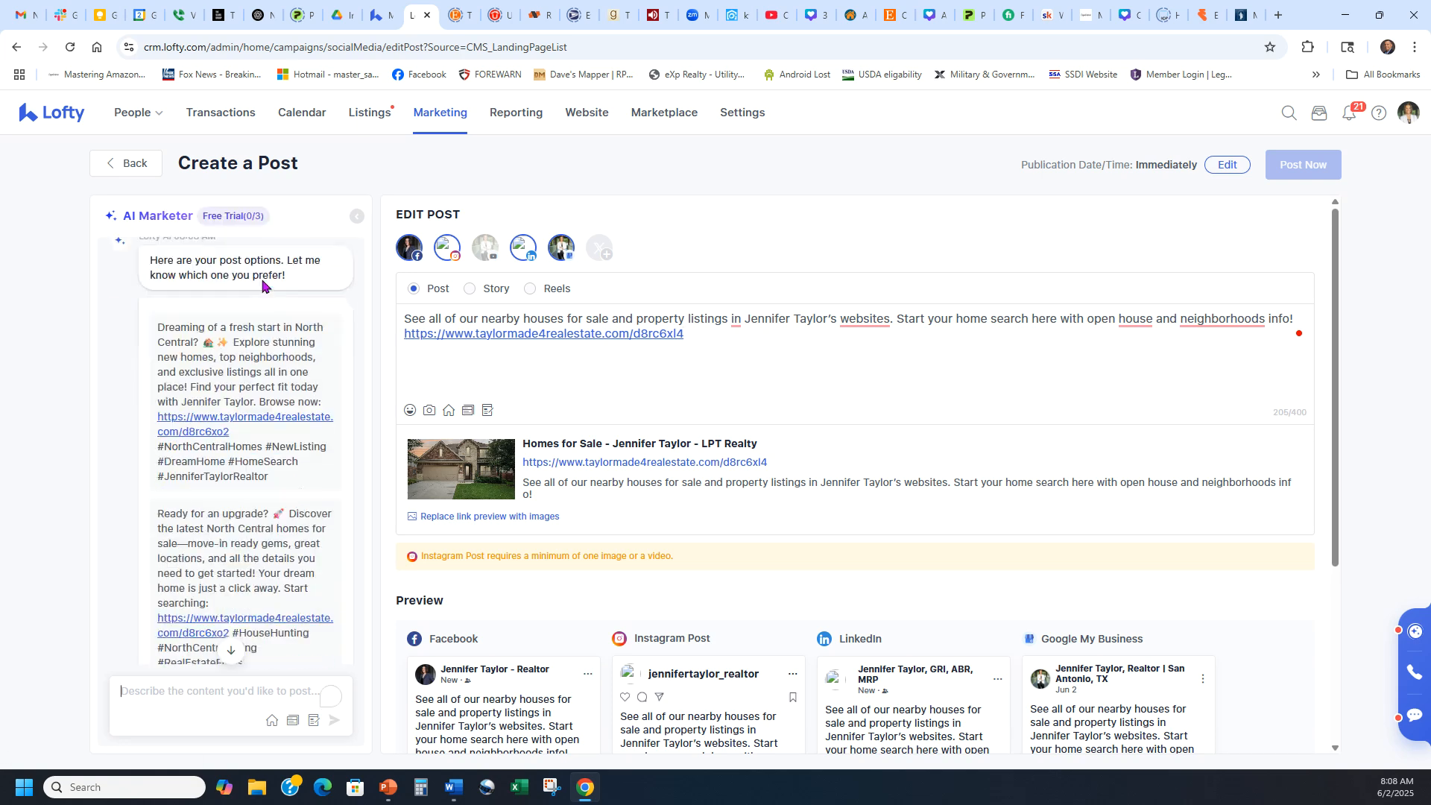
Replace the post text with the third AI suggestion and select its link line.
{"action": "left_click", "coordinate": [274, 566]}
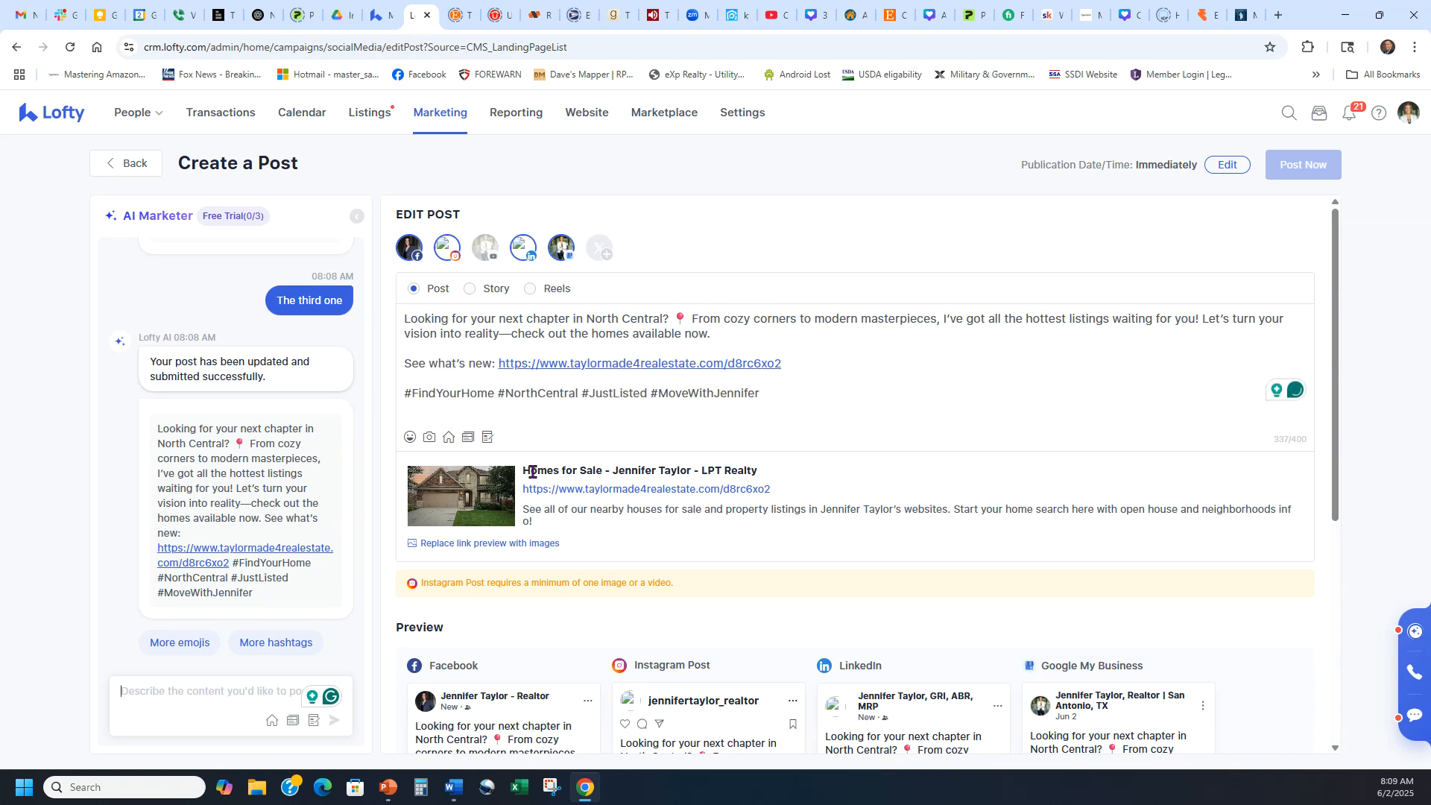
{"action": "left_click_drag", "start_coordinate": [405, 368], "coordinate": [825, 369]}
{"action": "key", "text": "ctrl+c"}
{"action": "left_click", "coordinate": [934, 380]}
{"action": "scroll", "coordinate": [997, 380], "scroll_direction": "down", "scroll_amount": 5}
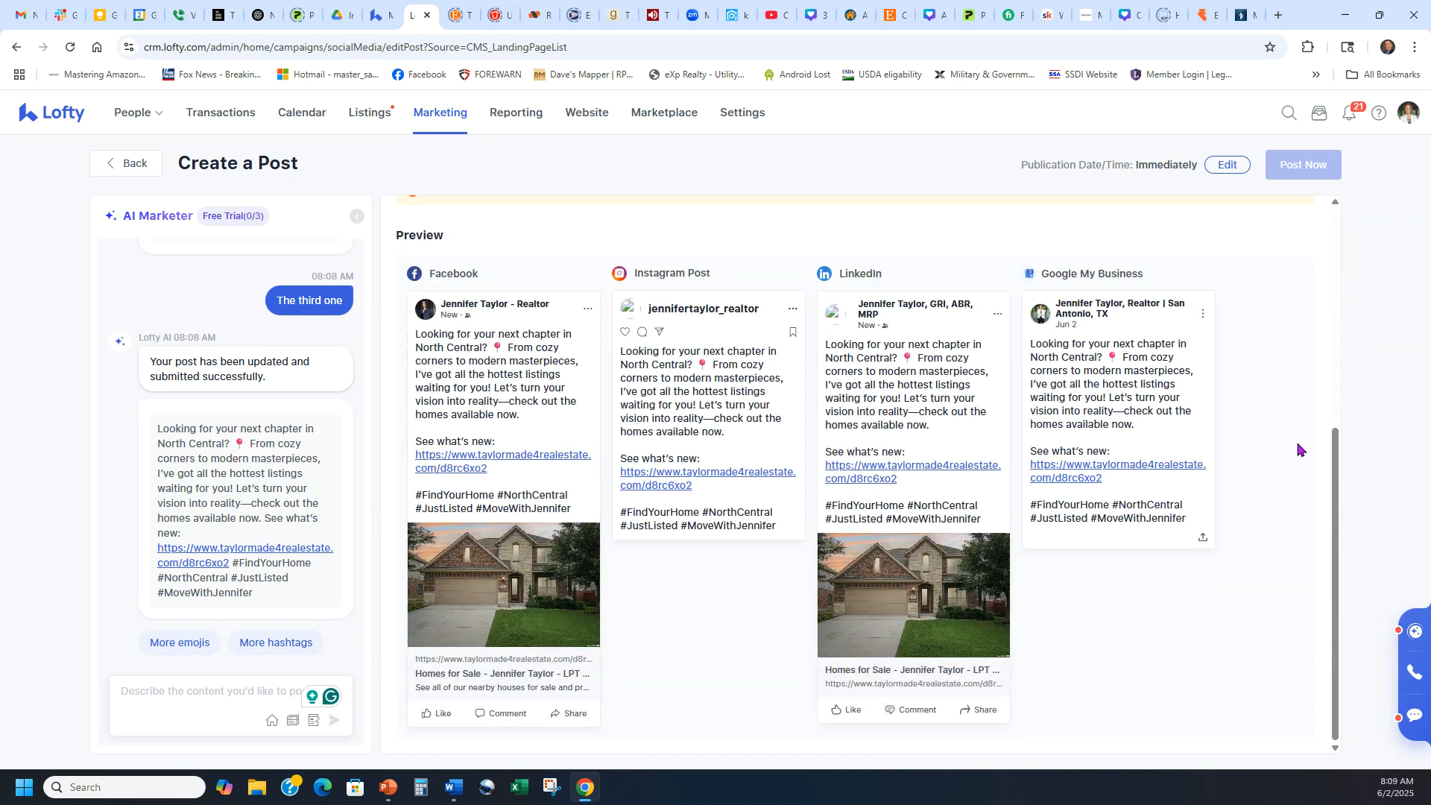
{"action": "scroll", "coordinate": [991, 501], "scroll_direction": "up", "scroll_amount": 5}
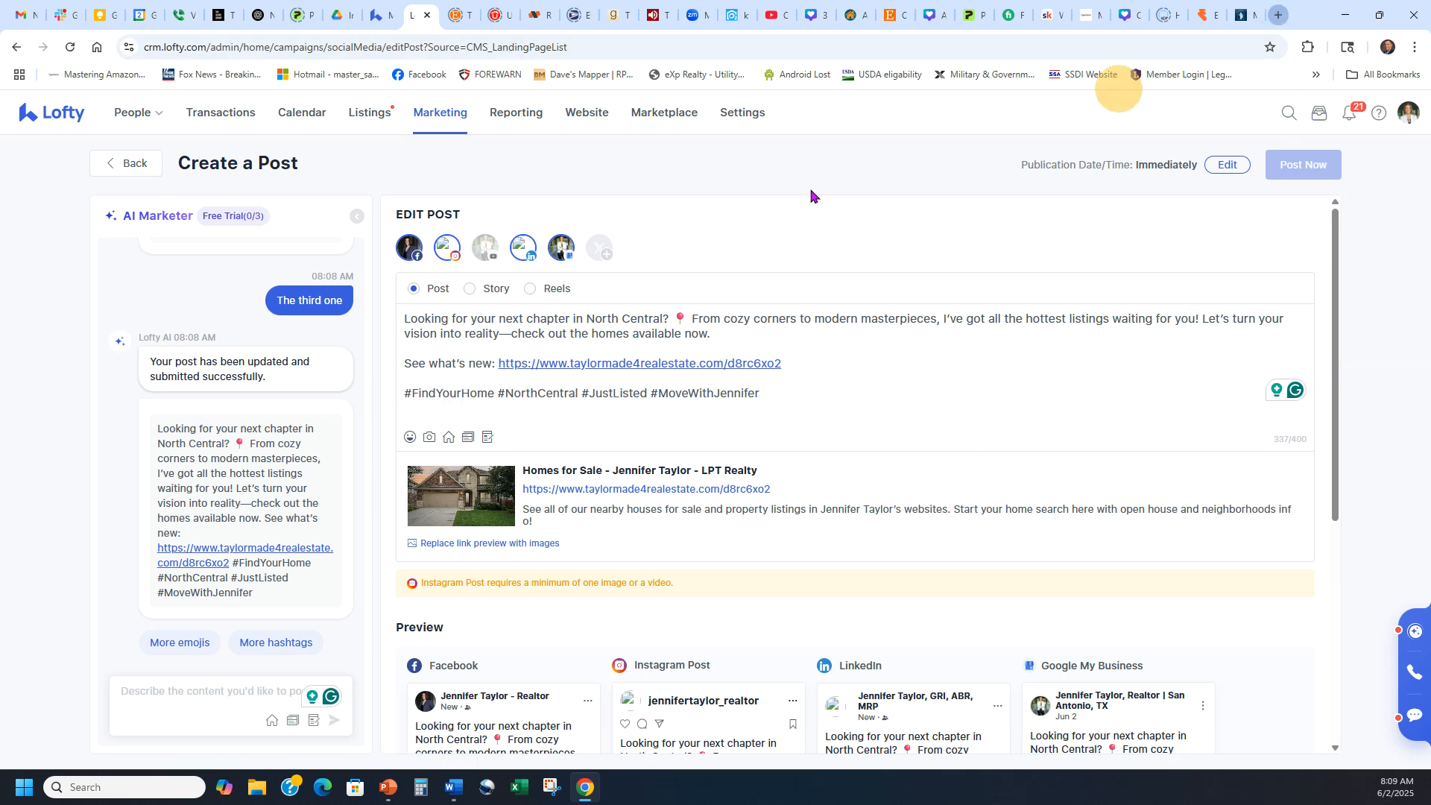
{"action": "left_click", "coordinate": [1278, 15]}
Start a Facebook post, paste the copied listings link, clear the pasted text, and publish the link post.
{"action": "left_click", "coordinate": [422, 75]}
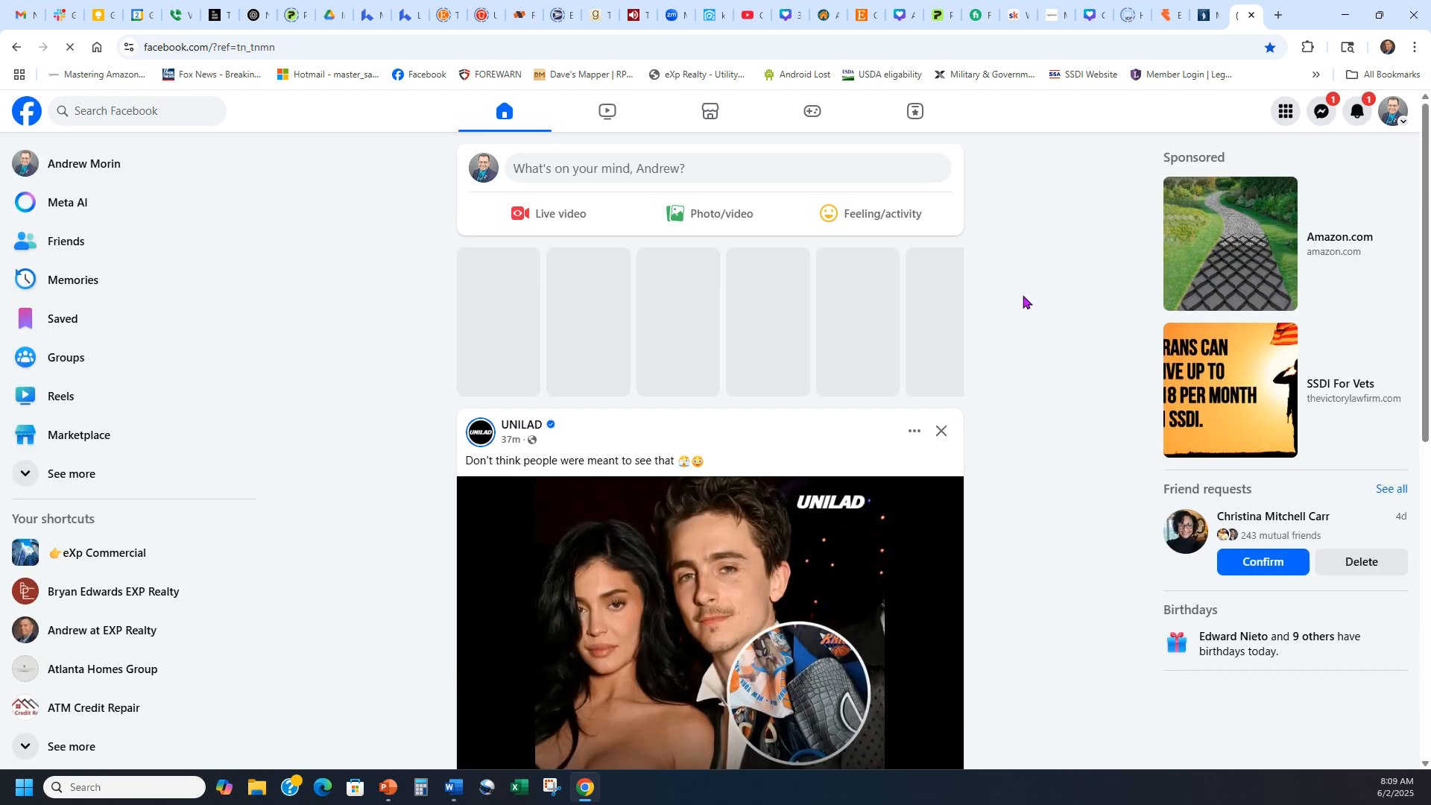
{"action": "left_click", "coordinate": [706, 169]}
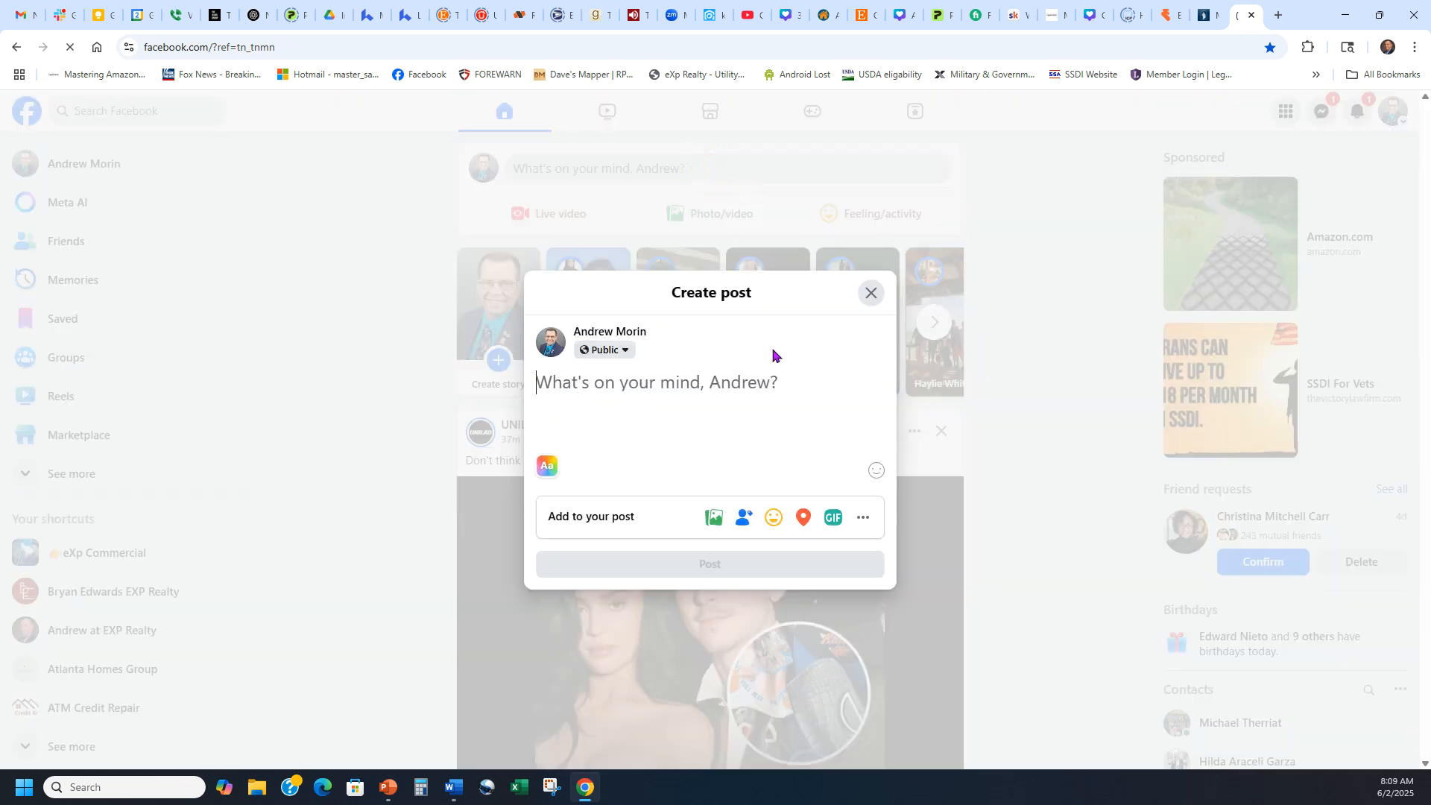
{"action": "key", "text": "ctrl+v"}
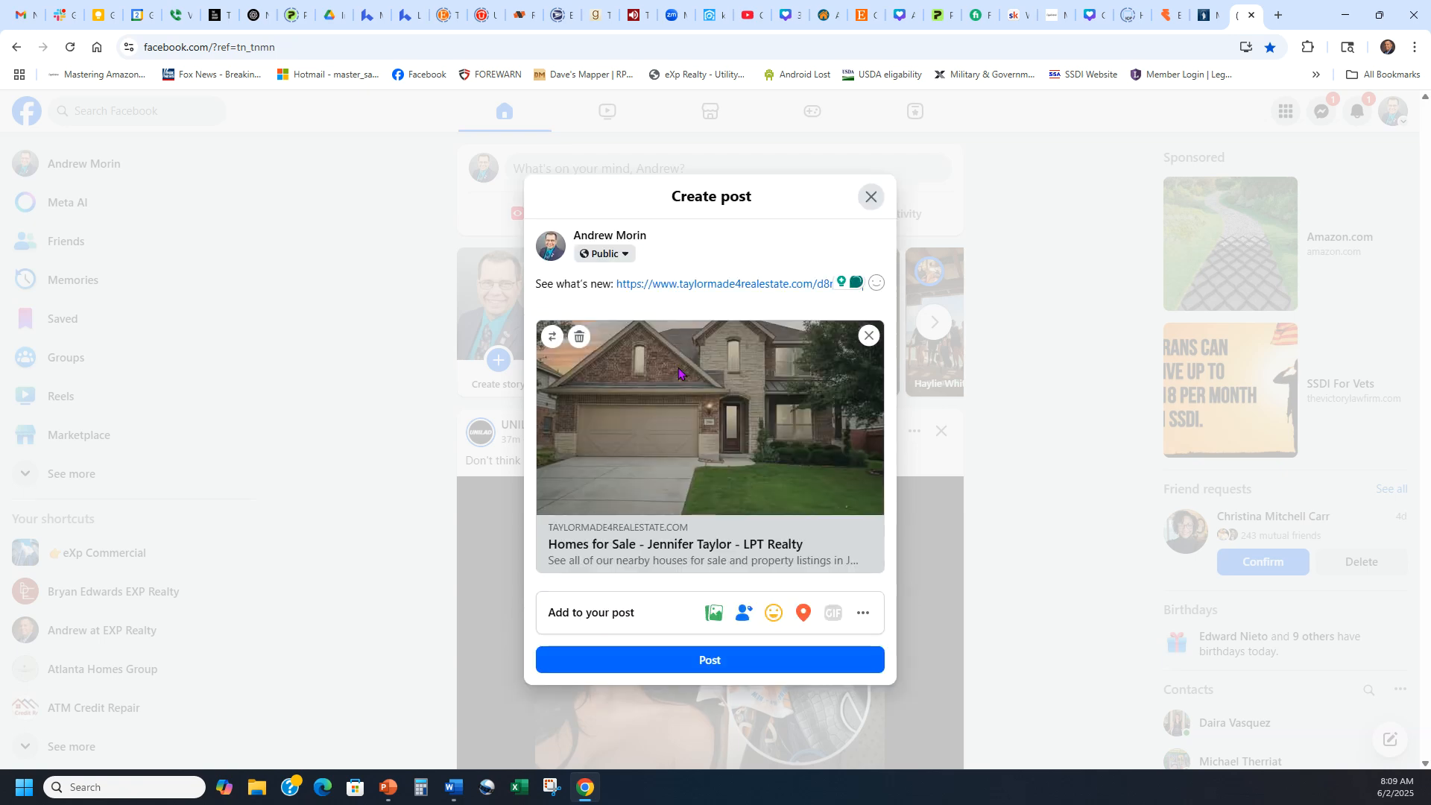
{"action": "key", "text": "ctrl+a"}
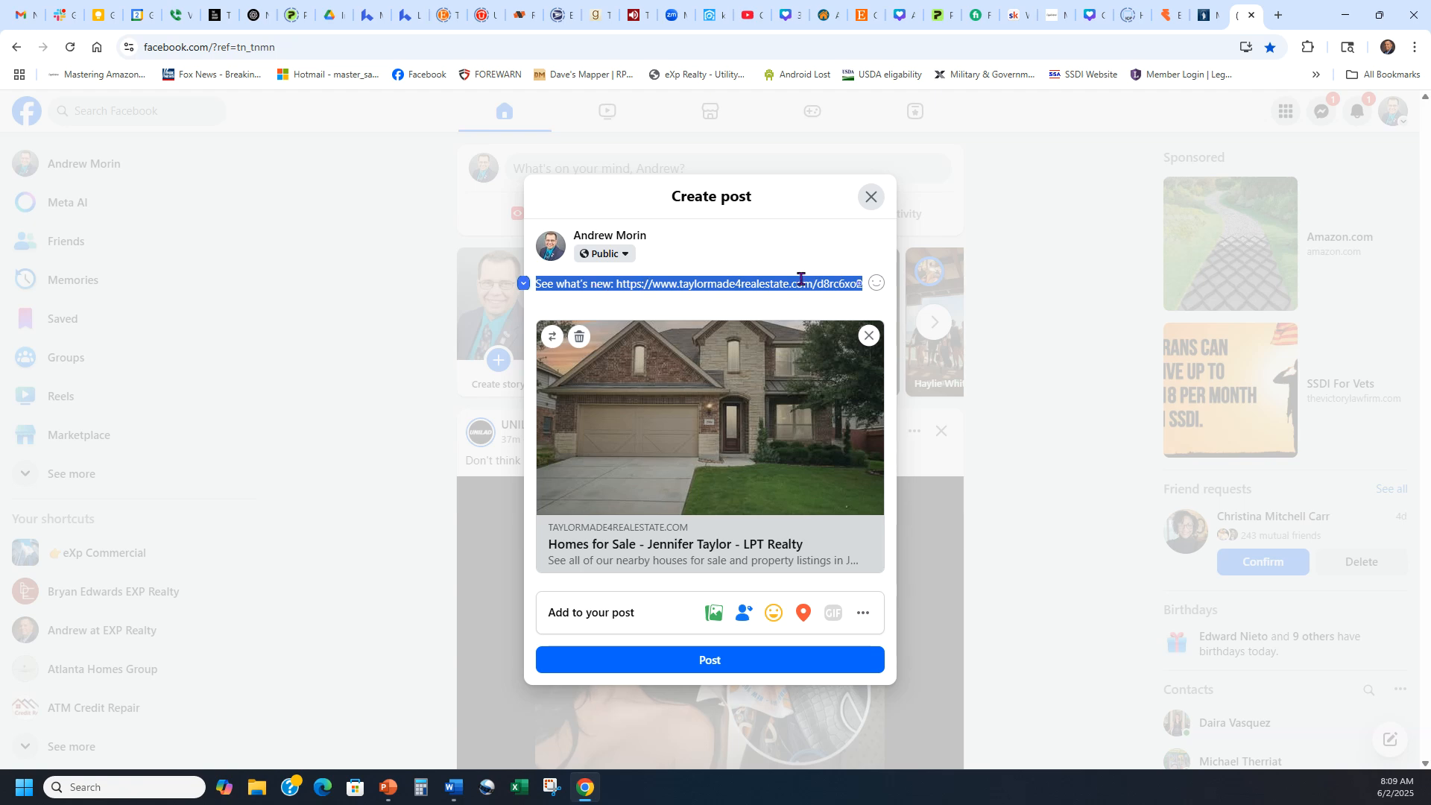
{"action": "key", "text": "BackSpace"}
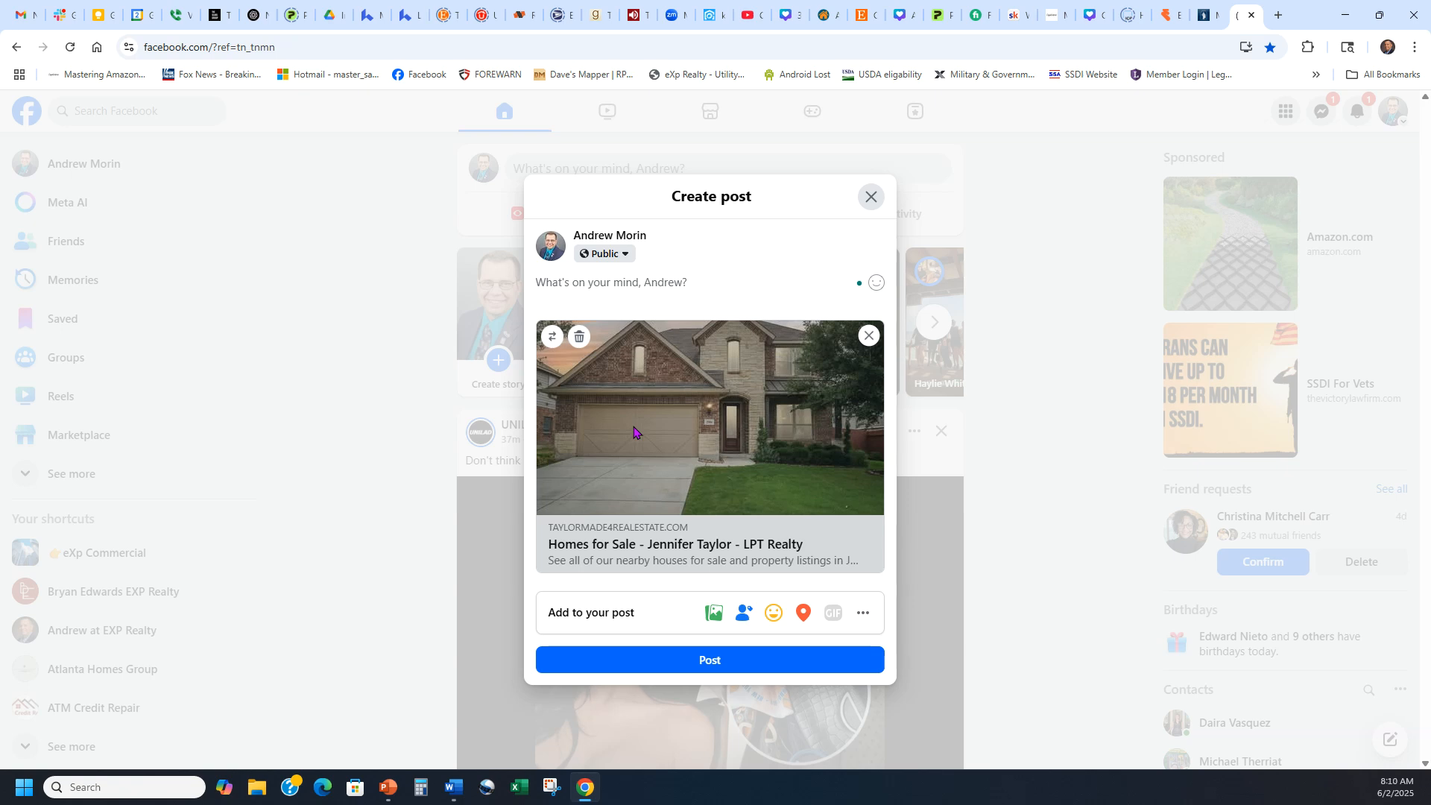
{"action": "left_click", "coordinate": [700, 290]}
{"action": "left_click", "coordinate": [708, 656]}
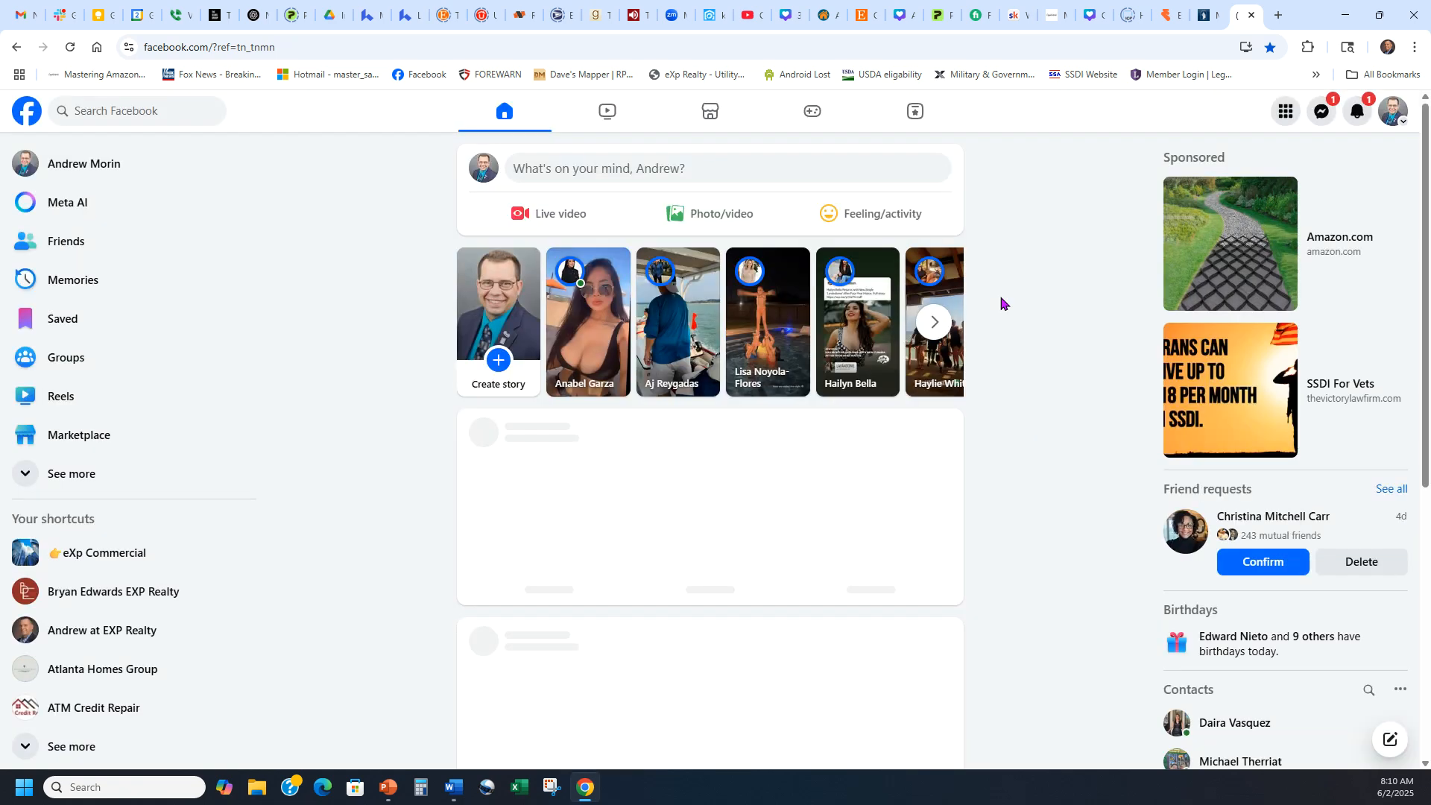
React with Love to the new homes-for-sale post.
{"action": "scroll", "coordinate": [1000, 303], "scroll_direction": "down", "scroll_amount": 5}
{"action": "mouse_move", "coordinate": [543, 415]}
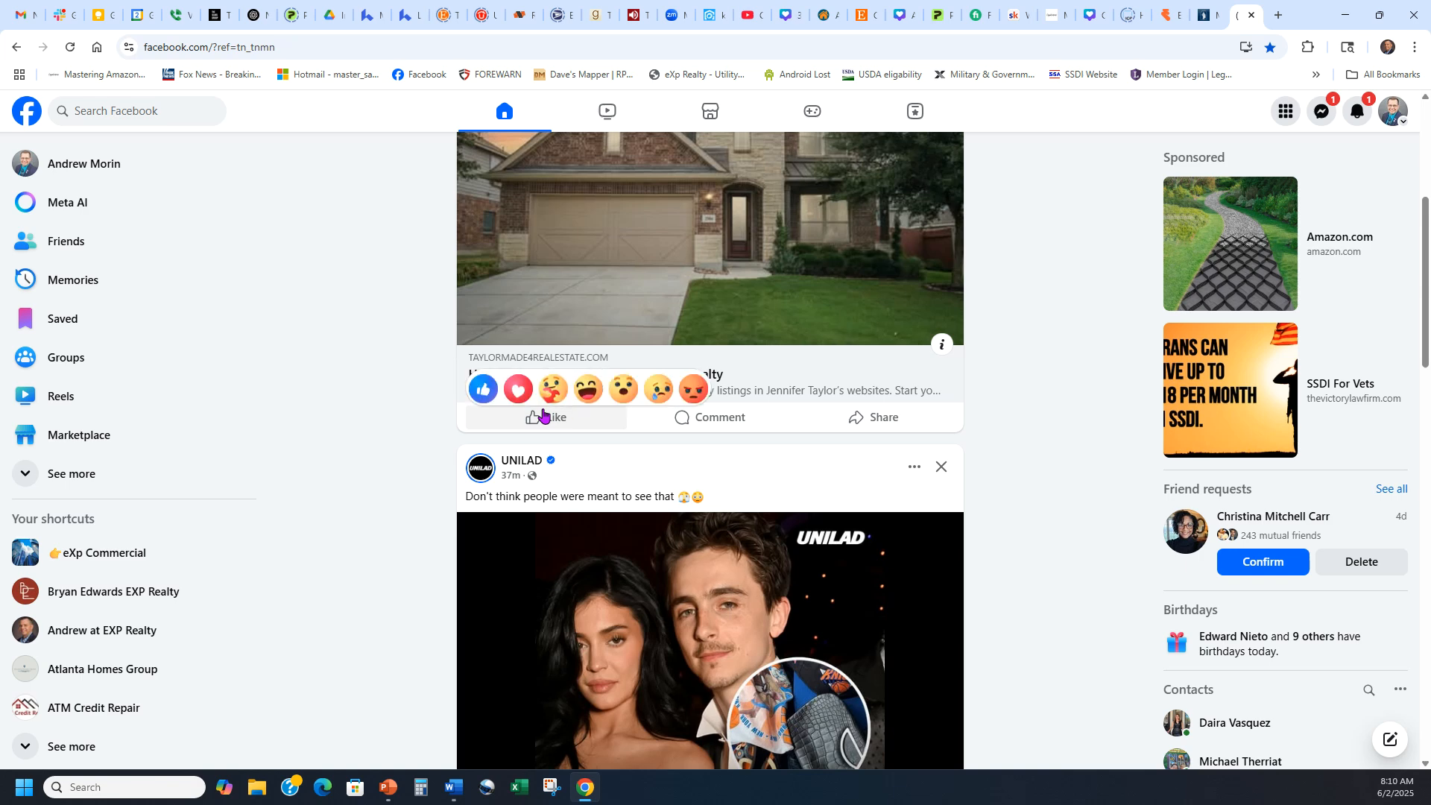
{"action": "left_click", "coordinate": [518, 389]}
{"action": "scroll", "coordinate": [916, 425], "scroll_direction": "up", "scroll_amount": 2}
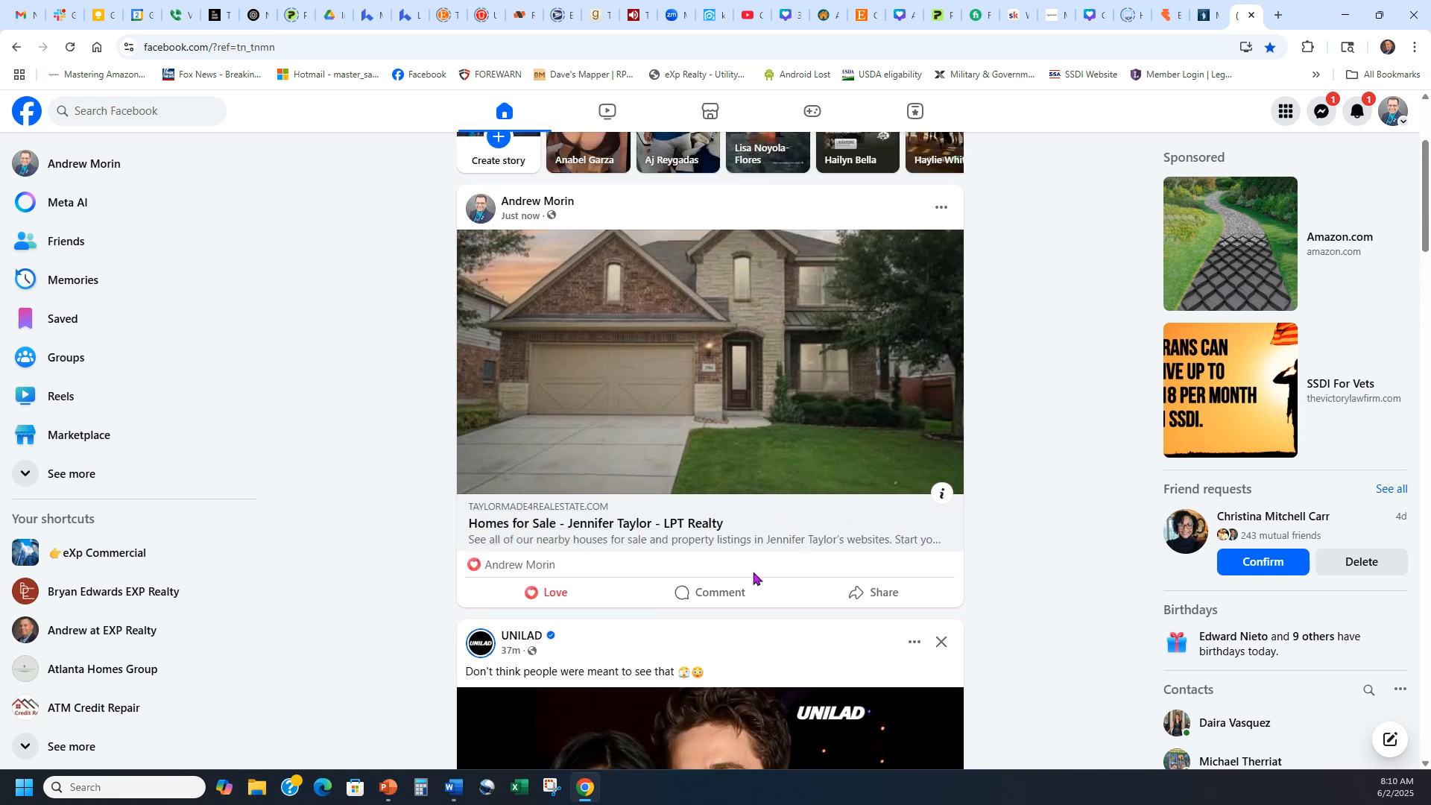
Comment "Check out these new homes!" on the post.
{"action": "left_click", "coordinate": [721, 594]}
{"action": "left_click", "coordinate": [578, 690]}
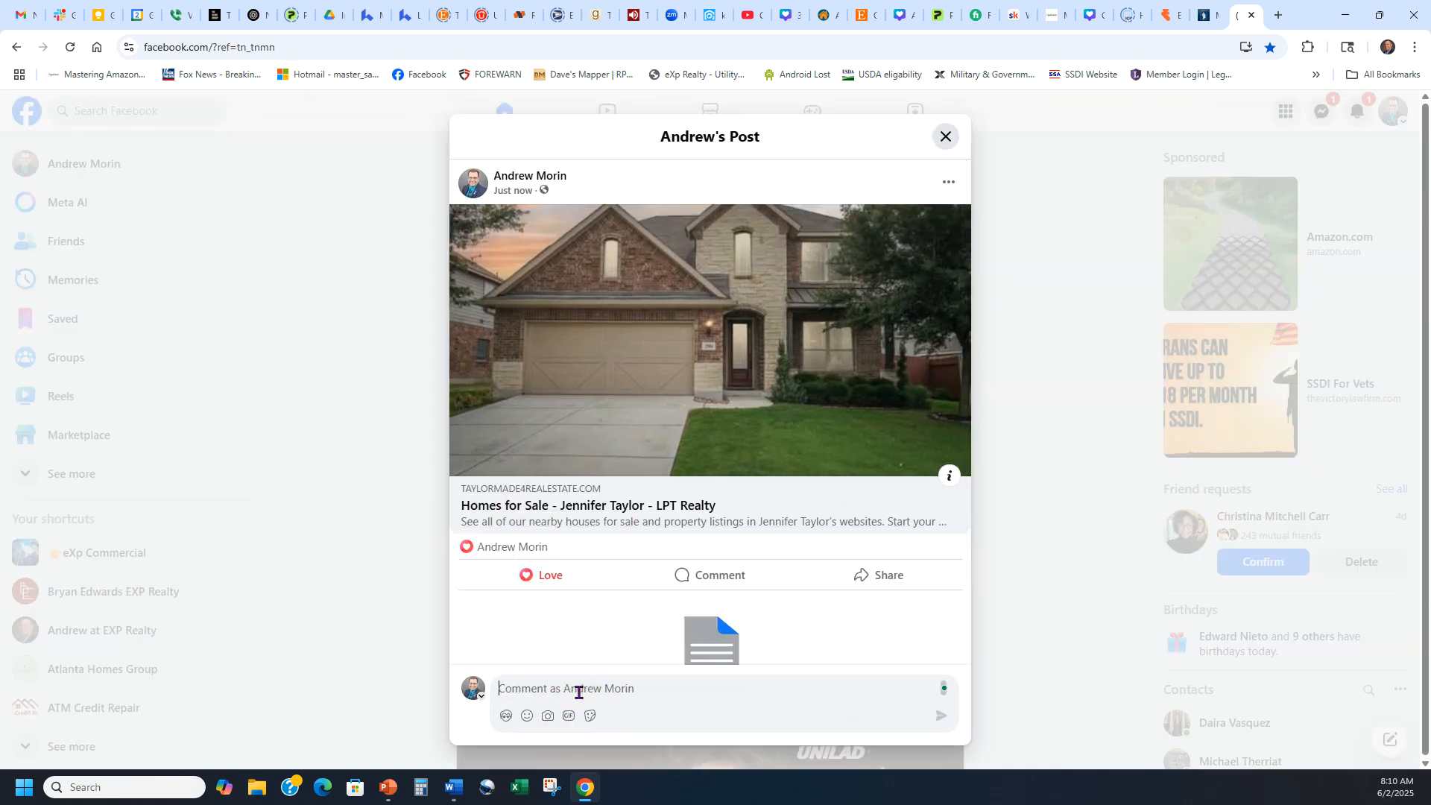
{"action": "type", "text": "Check out these new homes!"}
{"action": "key", "text": "Return"}
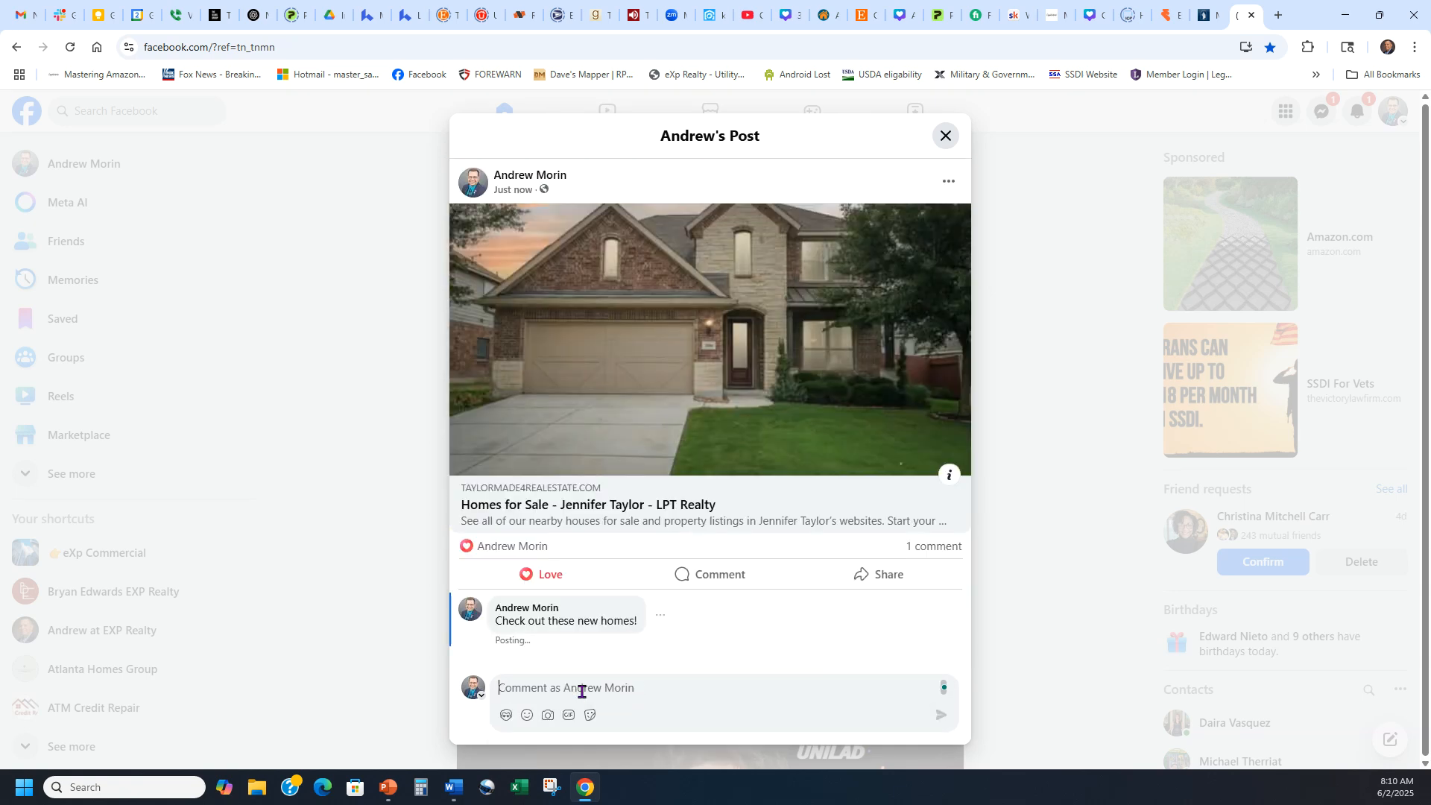
Dismiss the sharing options without sharing, close the post, and open the linked landing page.
{"action": "left_click", "coordinate": [884, 572]}
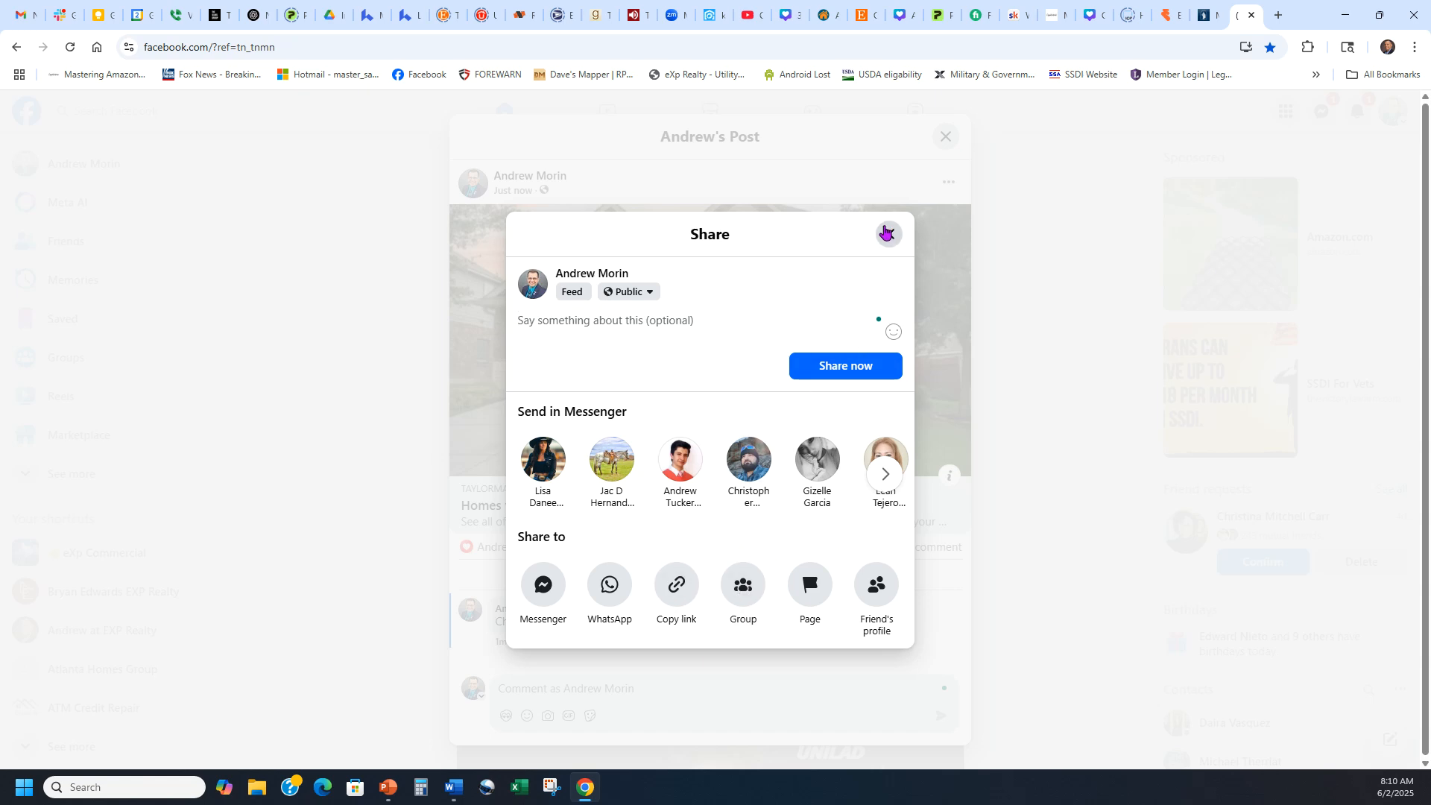
{"action": "left_click", "coordinate": [887, 235]}
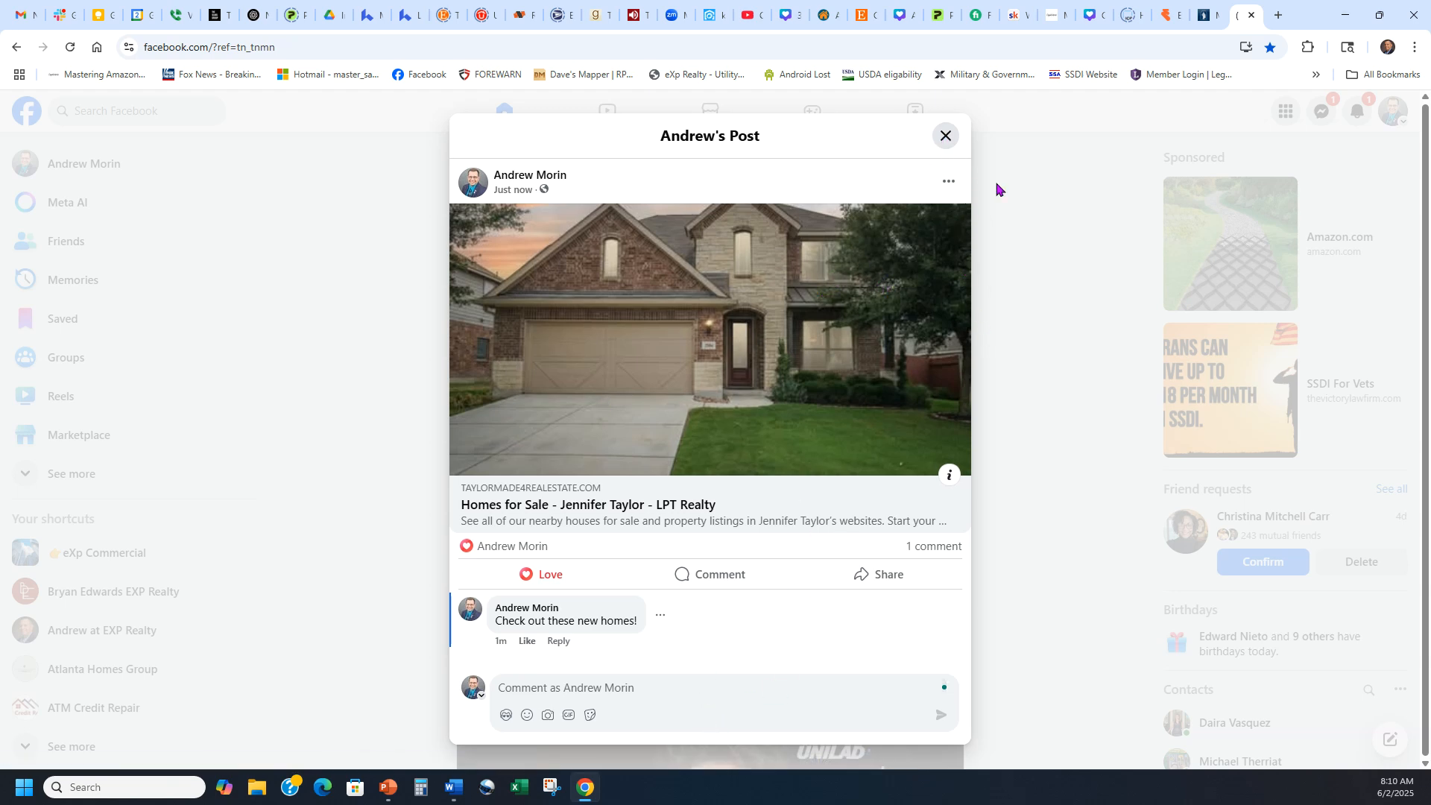
{"action": "left_click", "coordinate": [945, 135]}
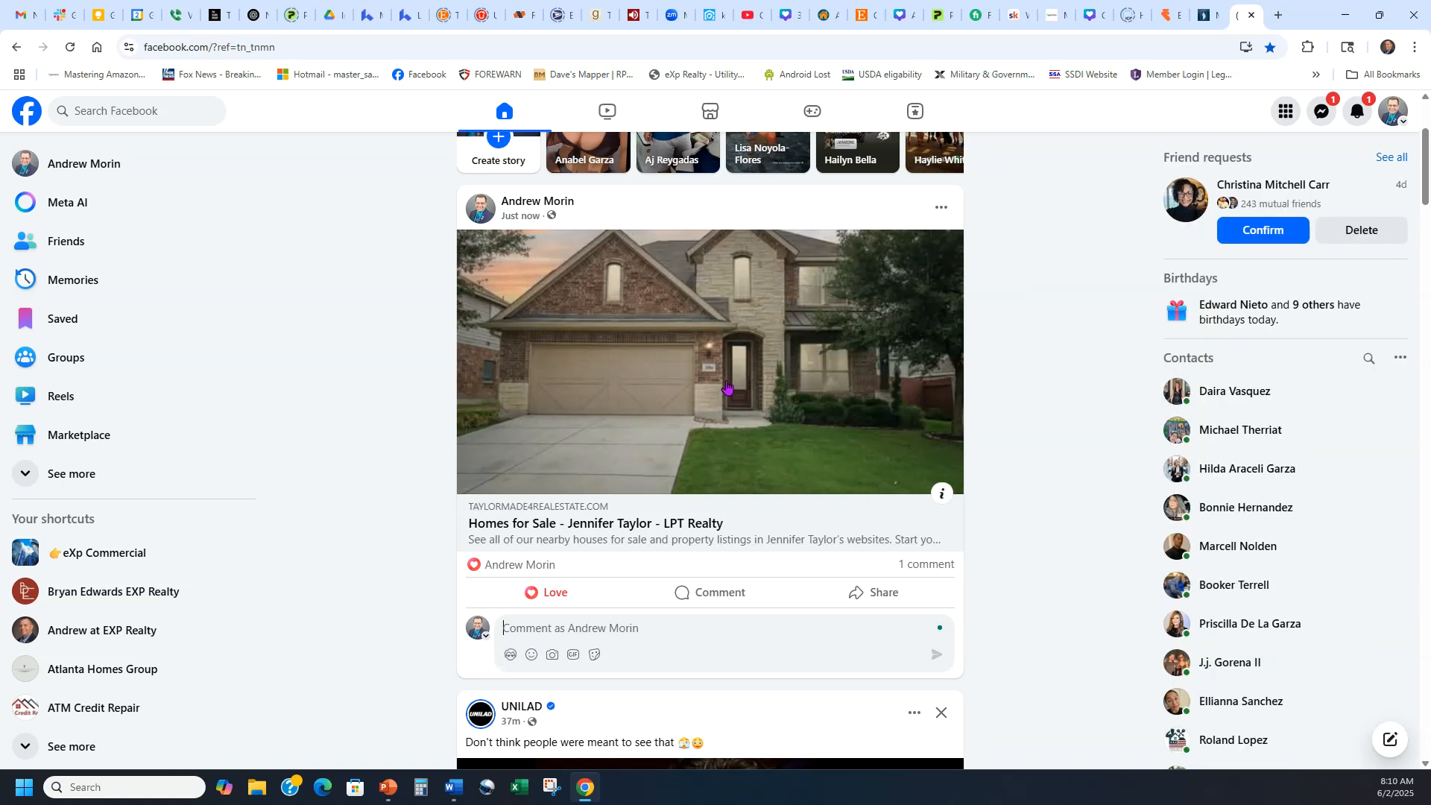
{"action": "left_click", "coordinate": [726, 383]}
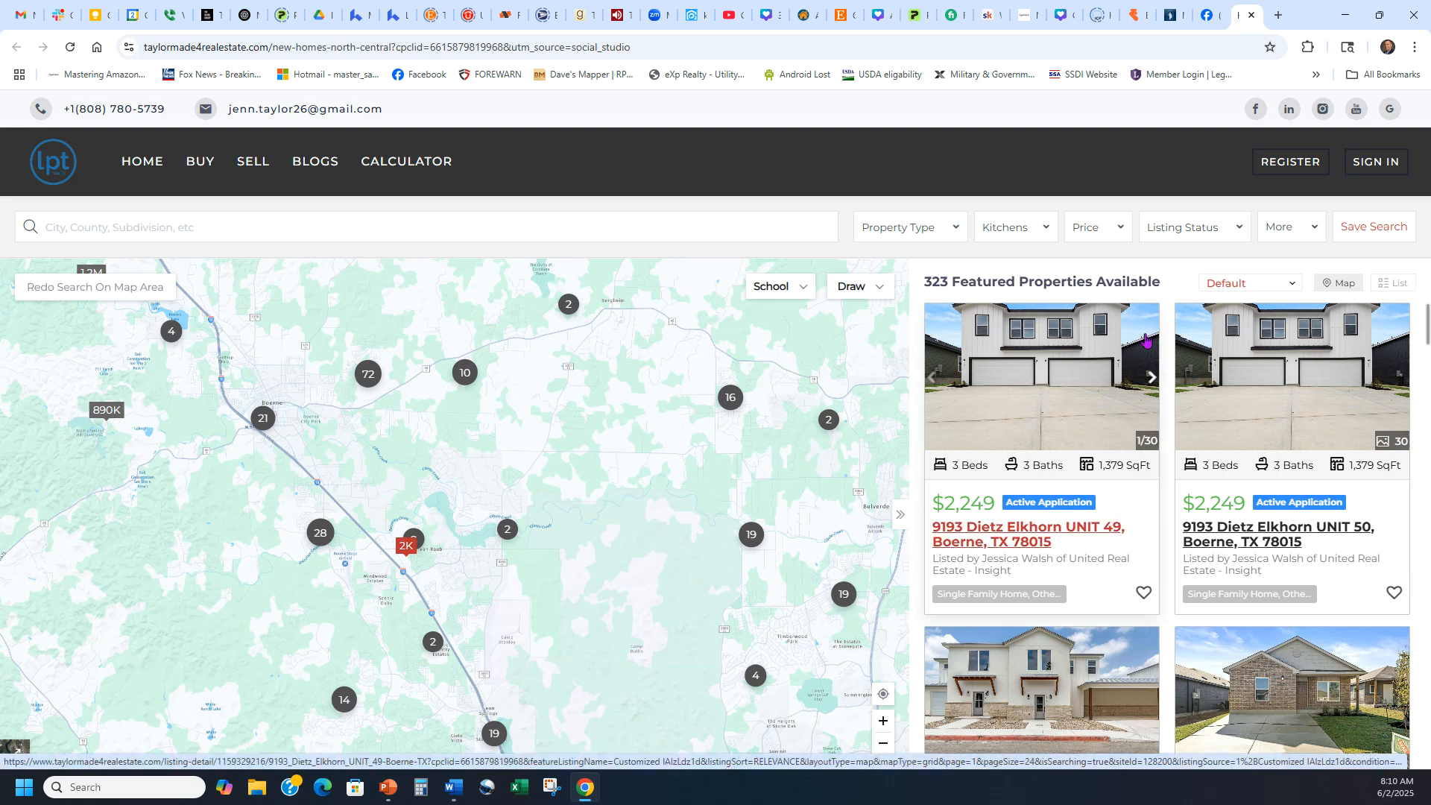
Filter the landing page listings to a minimum price of $150,000.
{"action": "left_click", "coordinate": [1085, 231]}
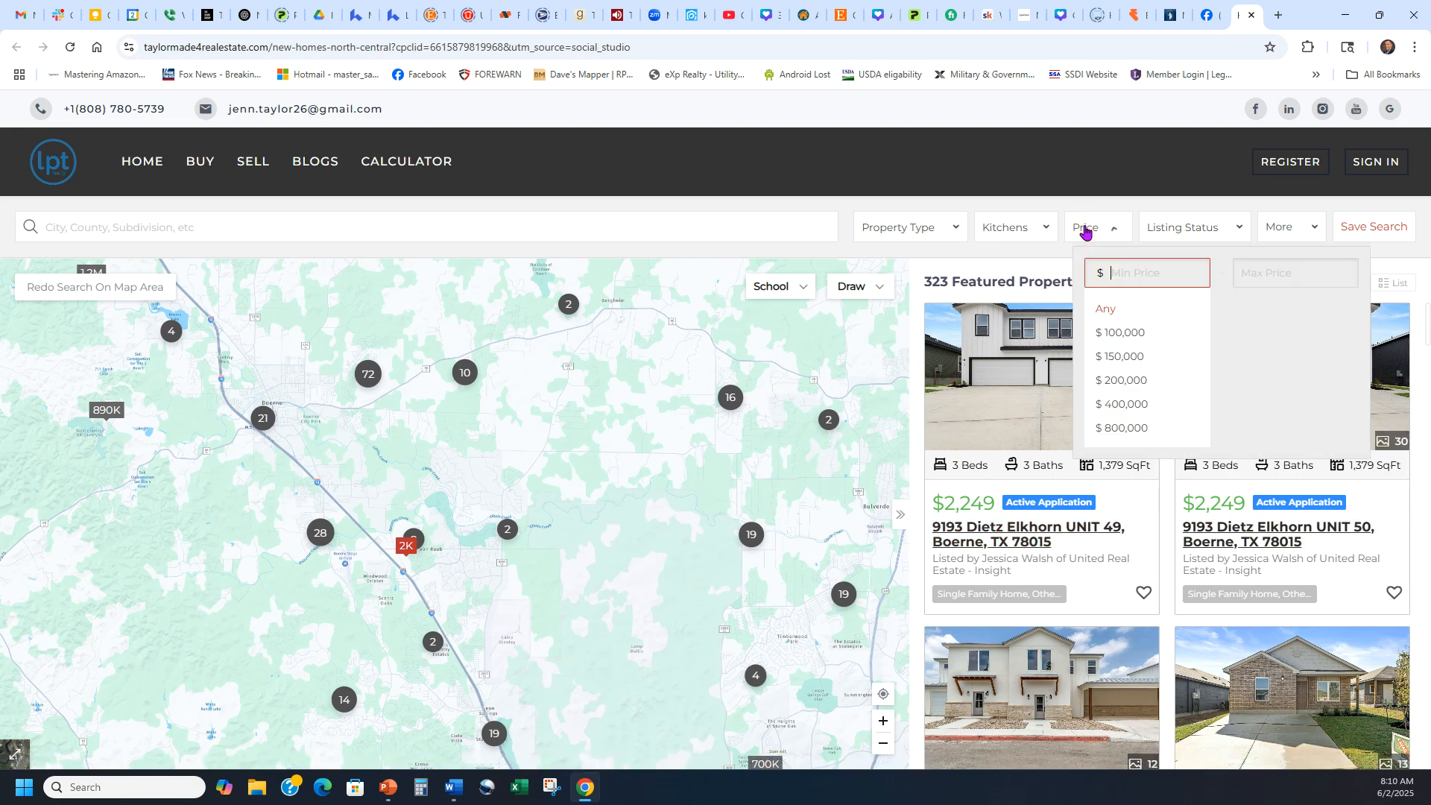
{"action": "left_click", "coordinate": [1131, 276]}
{"action": "left_click", "coordinate": [1131, 276]}
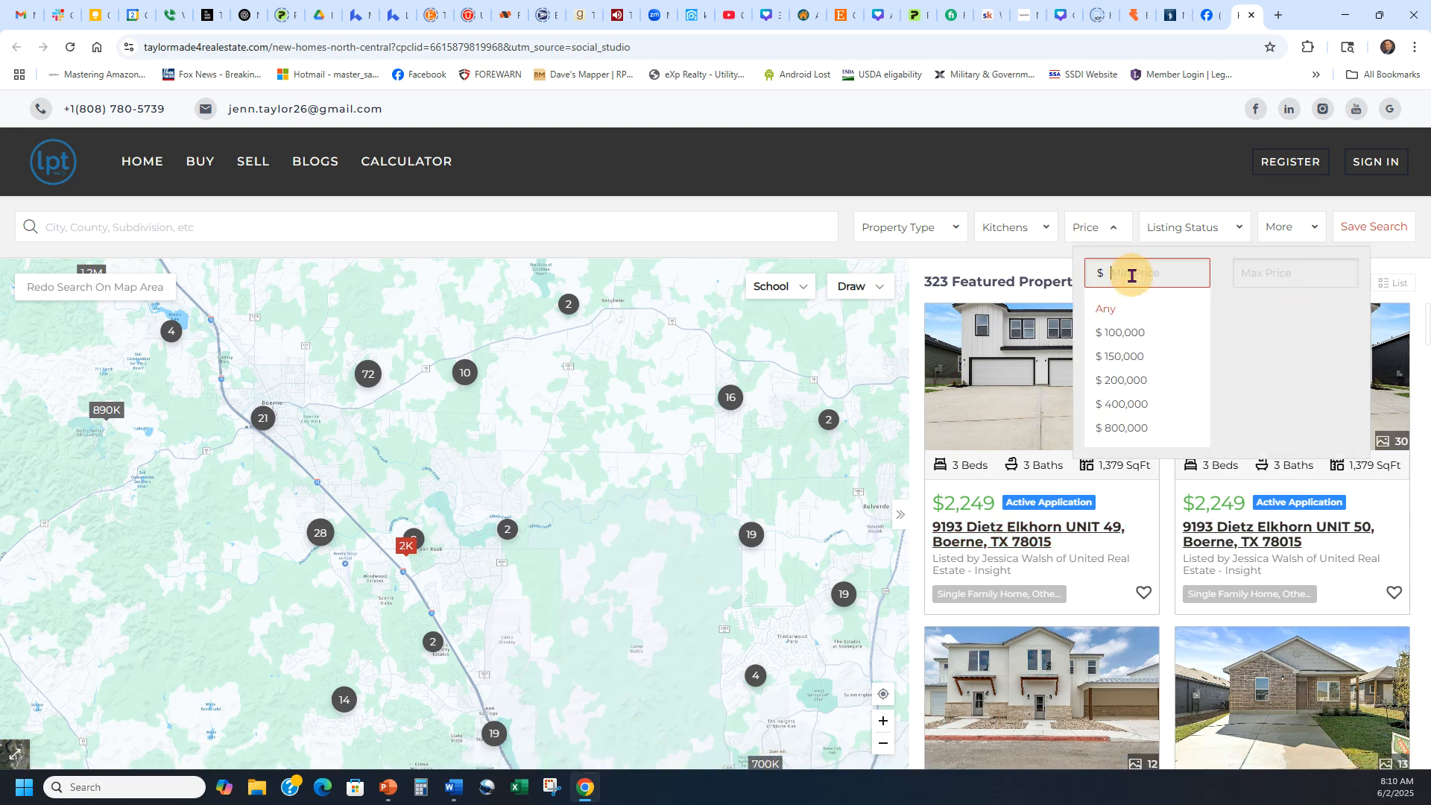
{"action": "left_click", "coordinate": [1129, 356]}
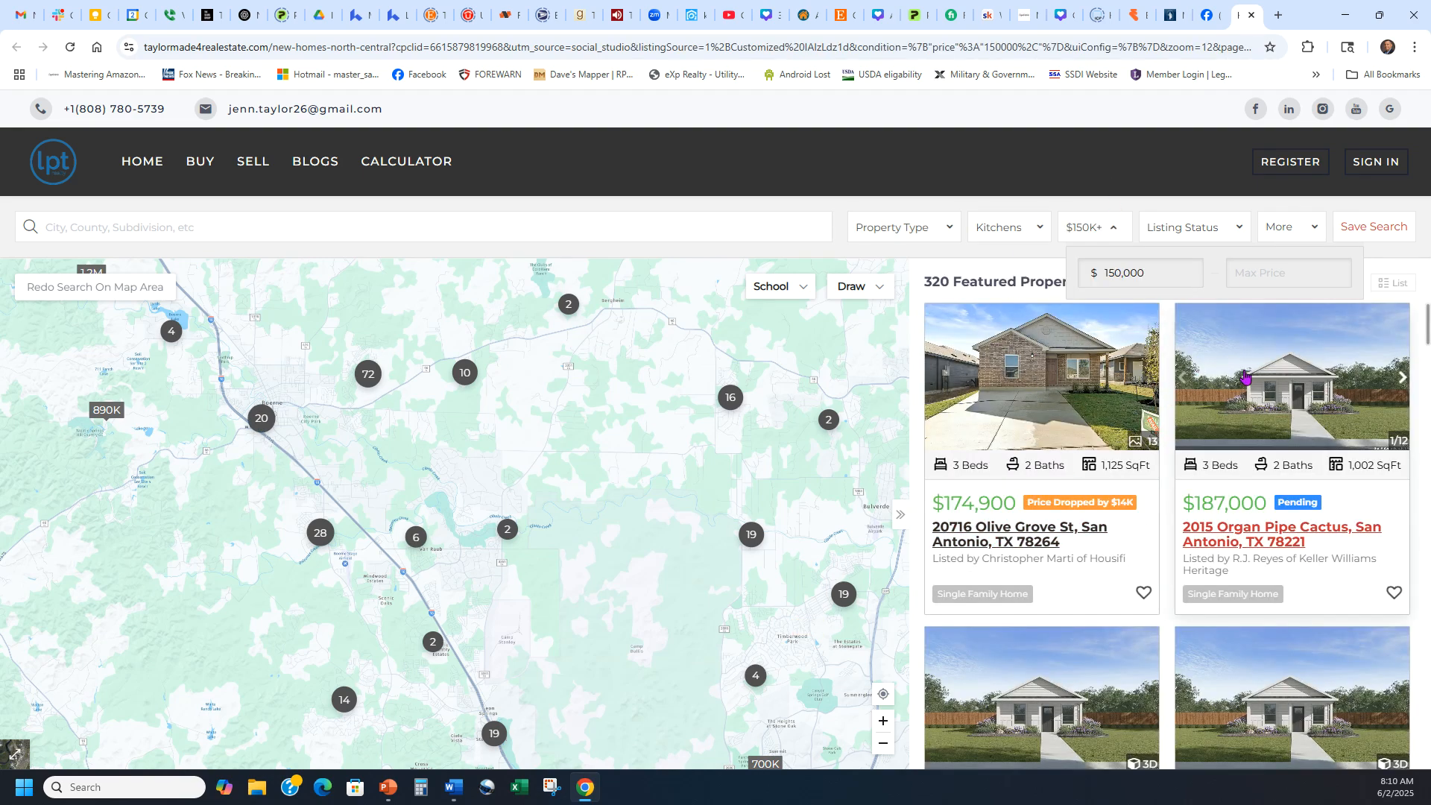
{"action": "scroll", "coordinate": [1230, 432], "scroll_direction": "down", "scroll_amount": 3}
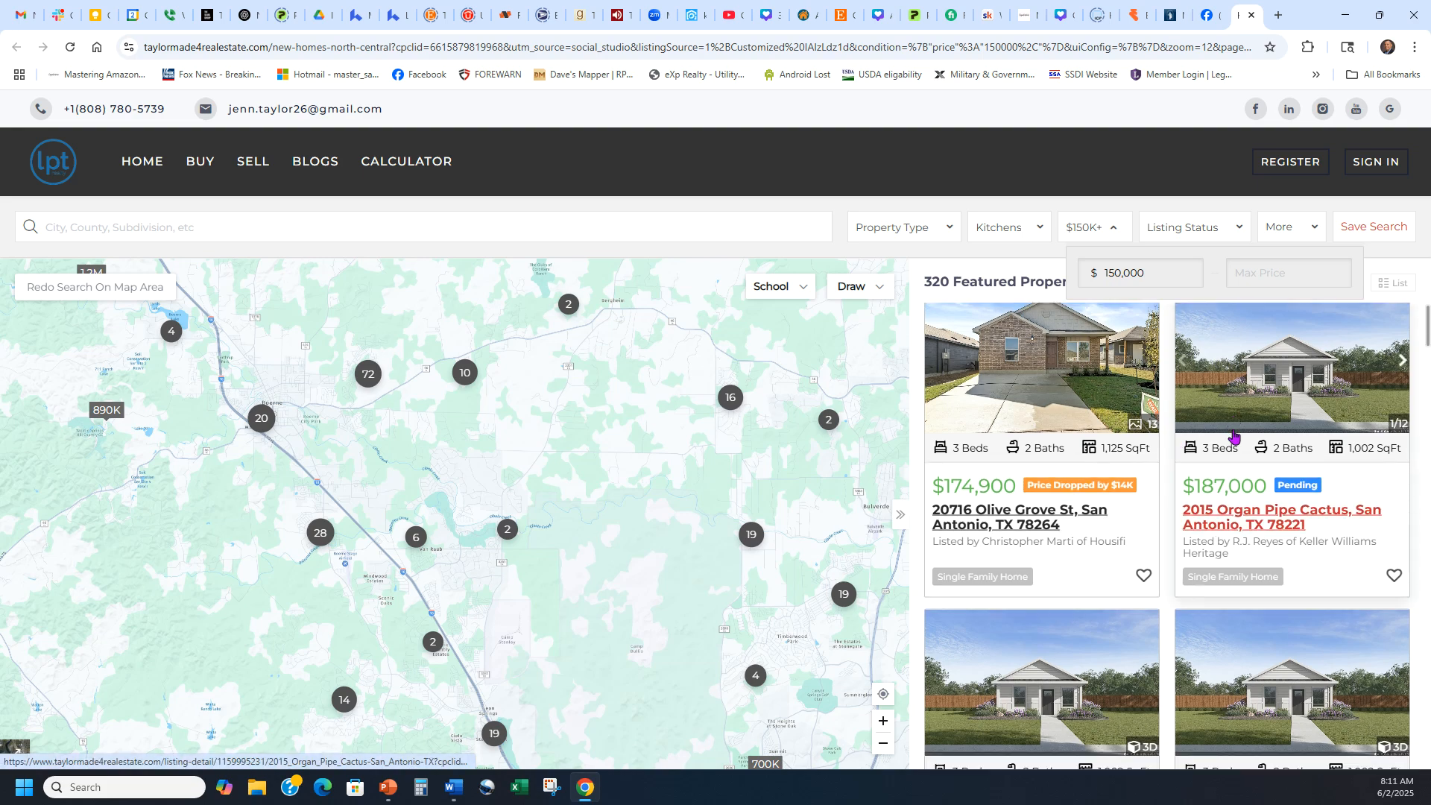
{"action": "scroll", "coordinate": [1230, 414], "scroll_direction": "down", "scroll_amount": 2}
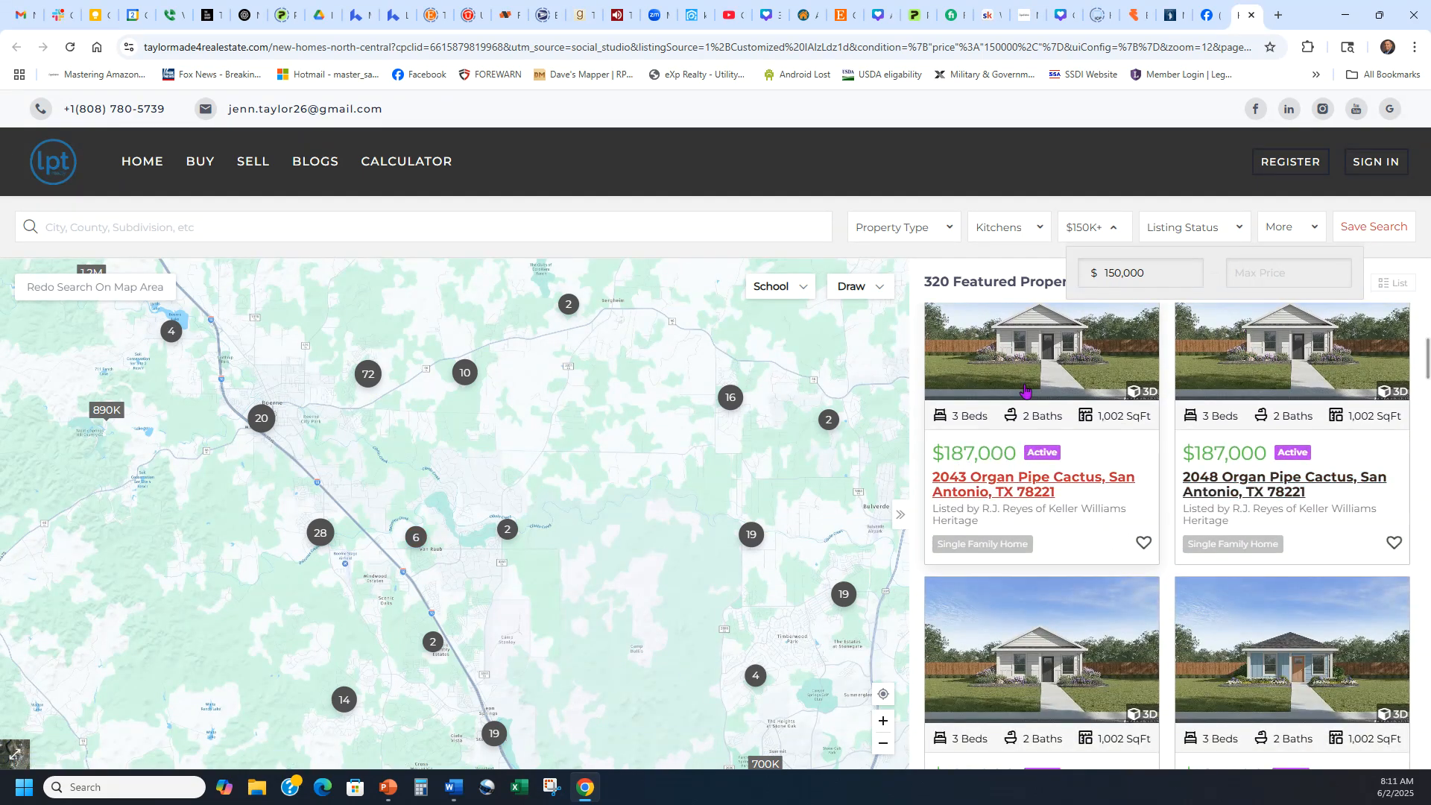
{"action": "scroll", "coordinate": [1248, 419], "scroll_direction": "down", "scroll_amount": 5}
{"action": "scroll", "coordinate": [1222, 423], "scroll_direction": "down", "scroll_amount": 15}
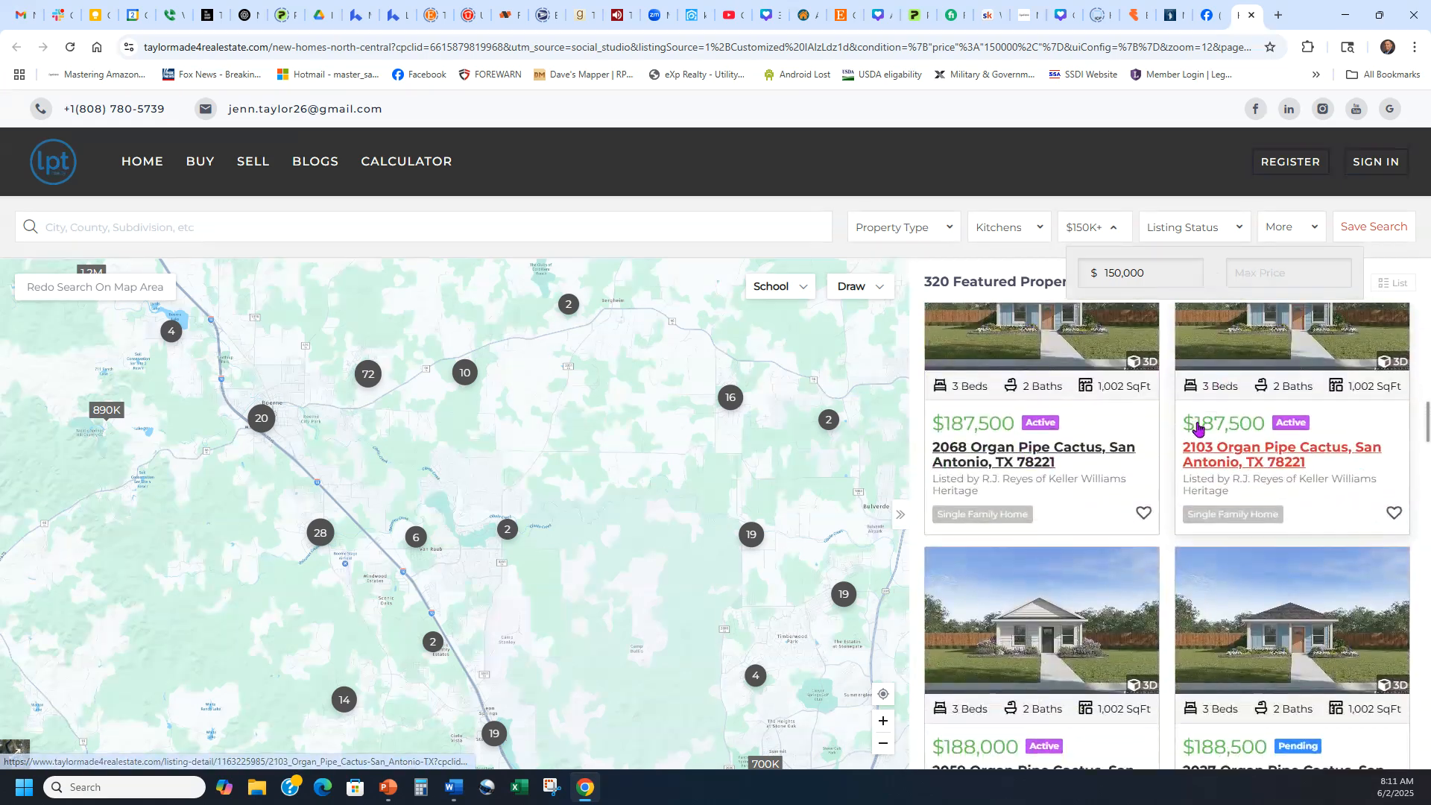
{"action": "scroll", "coordinate": [1193, 428], "scroll_direction": "down", "scroll_amount": 8}
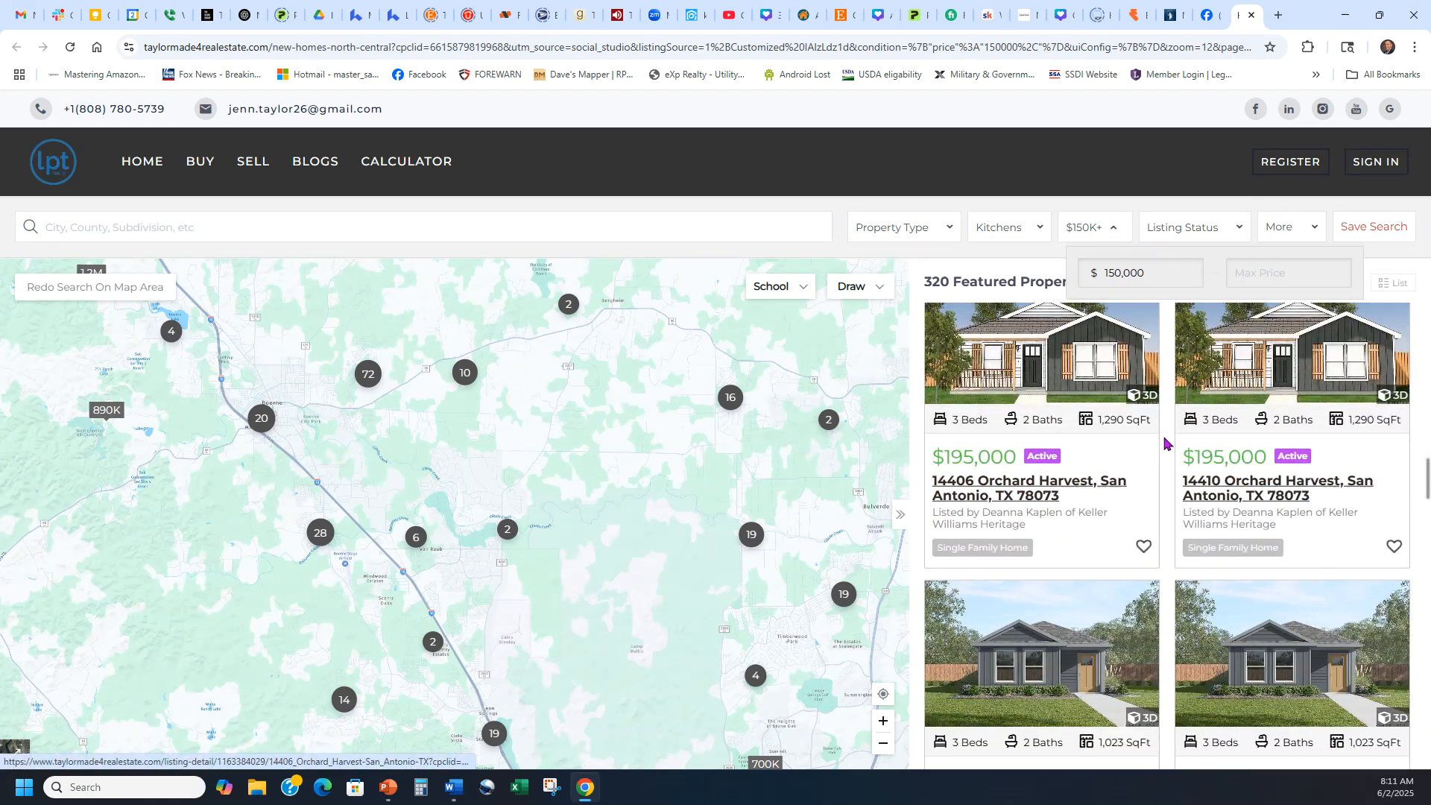
{"action": "scroll", "coordinate": [1191, 426], "scroll_direction": "down", "scroll_amount": 3}
{"action": "left_click_drag", "start_coordinate": [706, 622], "coordinate": [603, 484]}
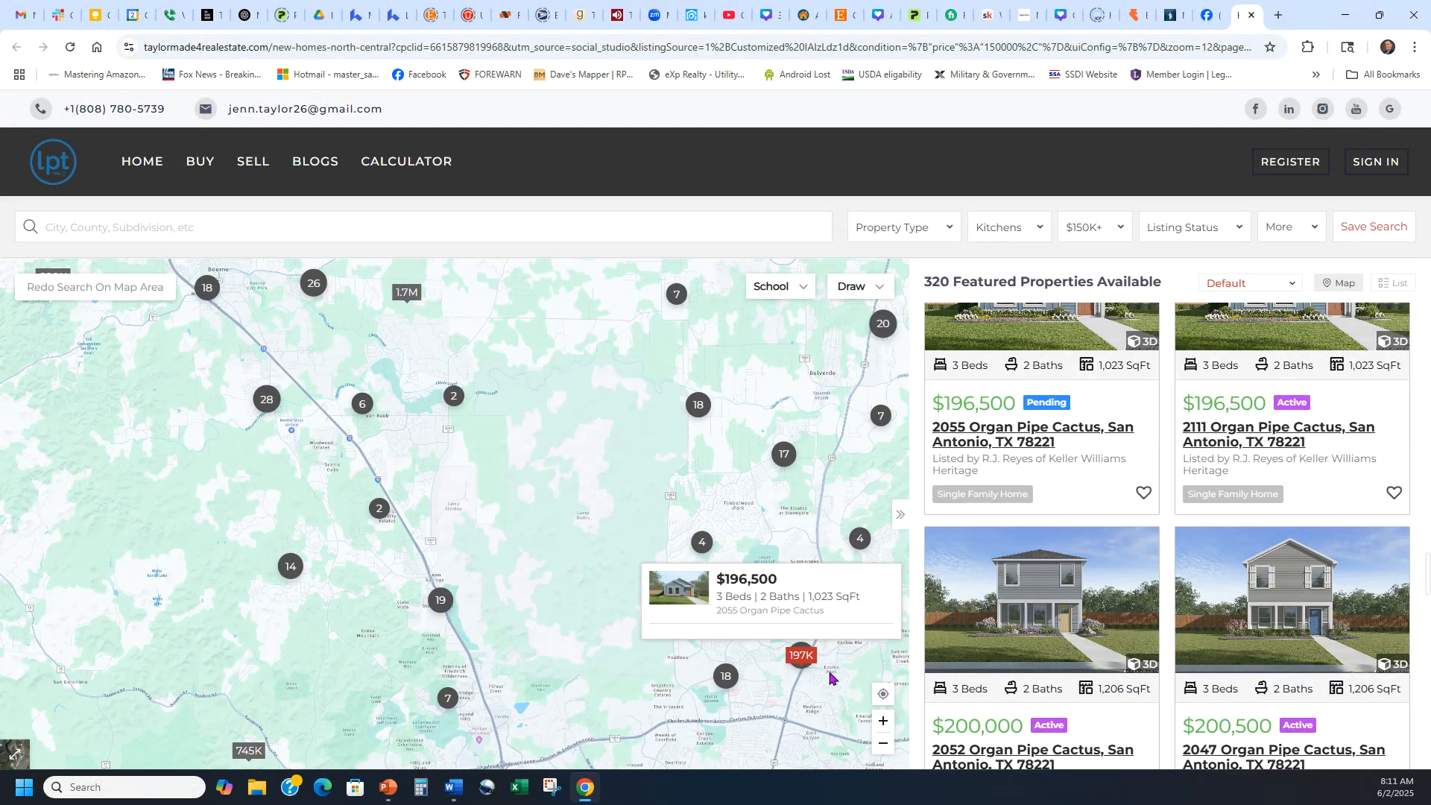
{"action": "scroll", "coordinate": [1230, 448], "scroll_direction": "down", "scroll_amount": 4}
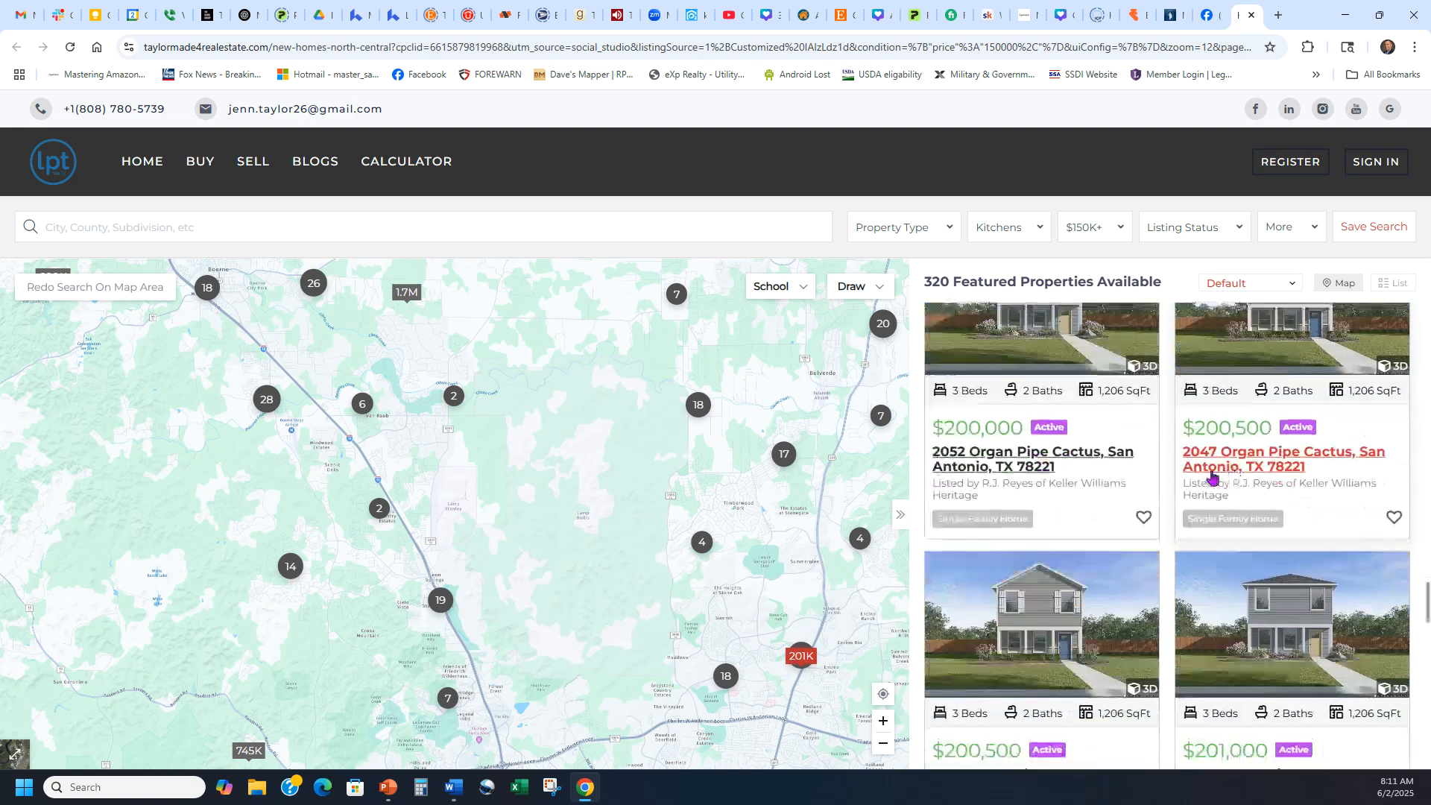
{"action": "scroll", "coordinate": [1141, 514], "scroll_direction": "down", "scroll_amount": 4}
{"action": "scroll", "coordinate": [1126, 490], "scroll_direction": "down", "scroll_amount": 1}
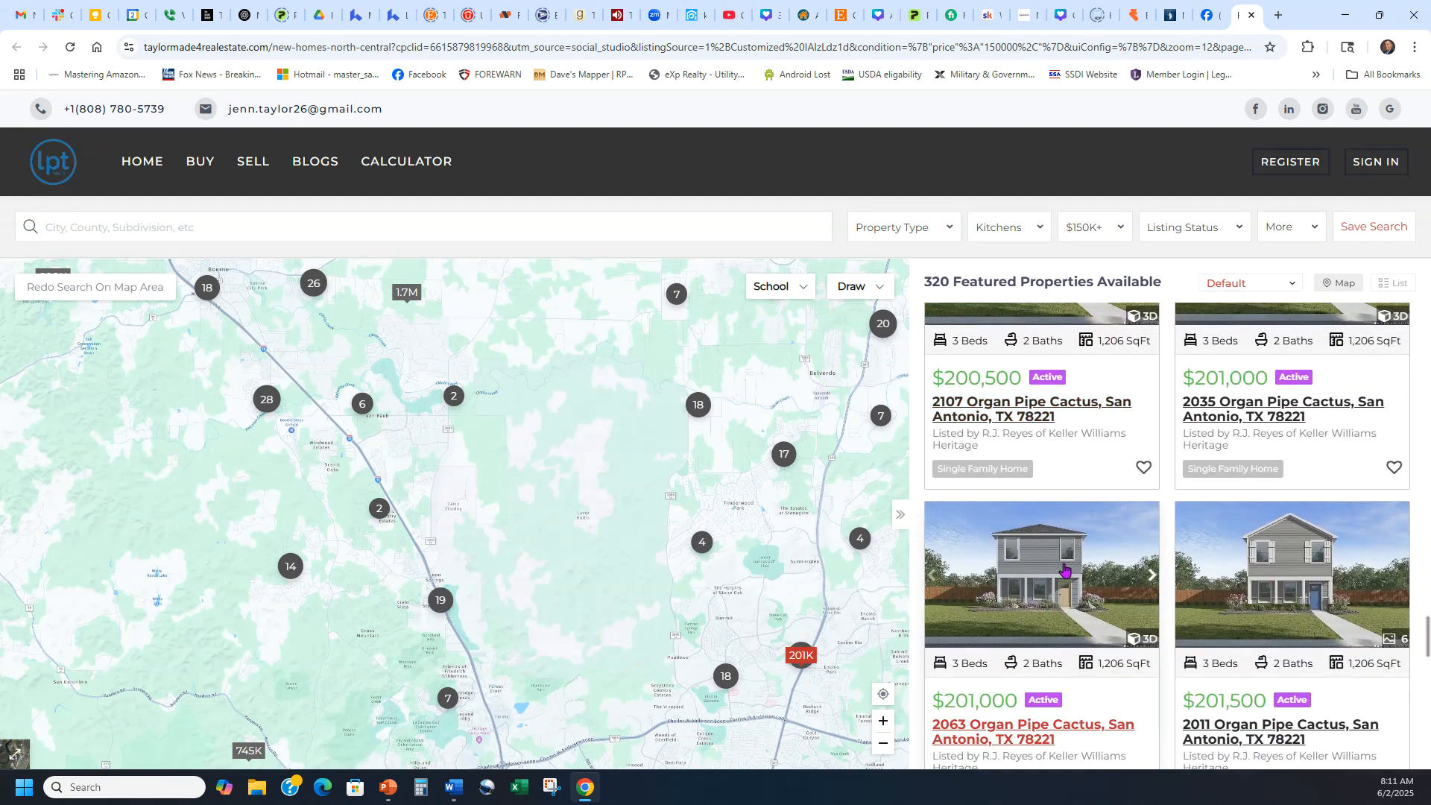
{"action": "left_click", "coordinate": [1044, 585]}
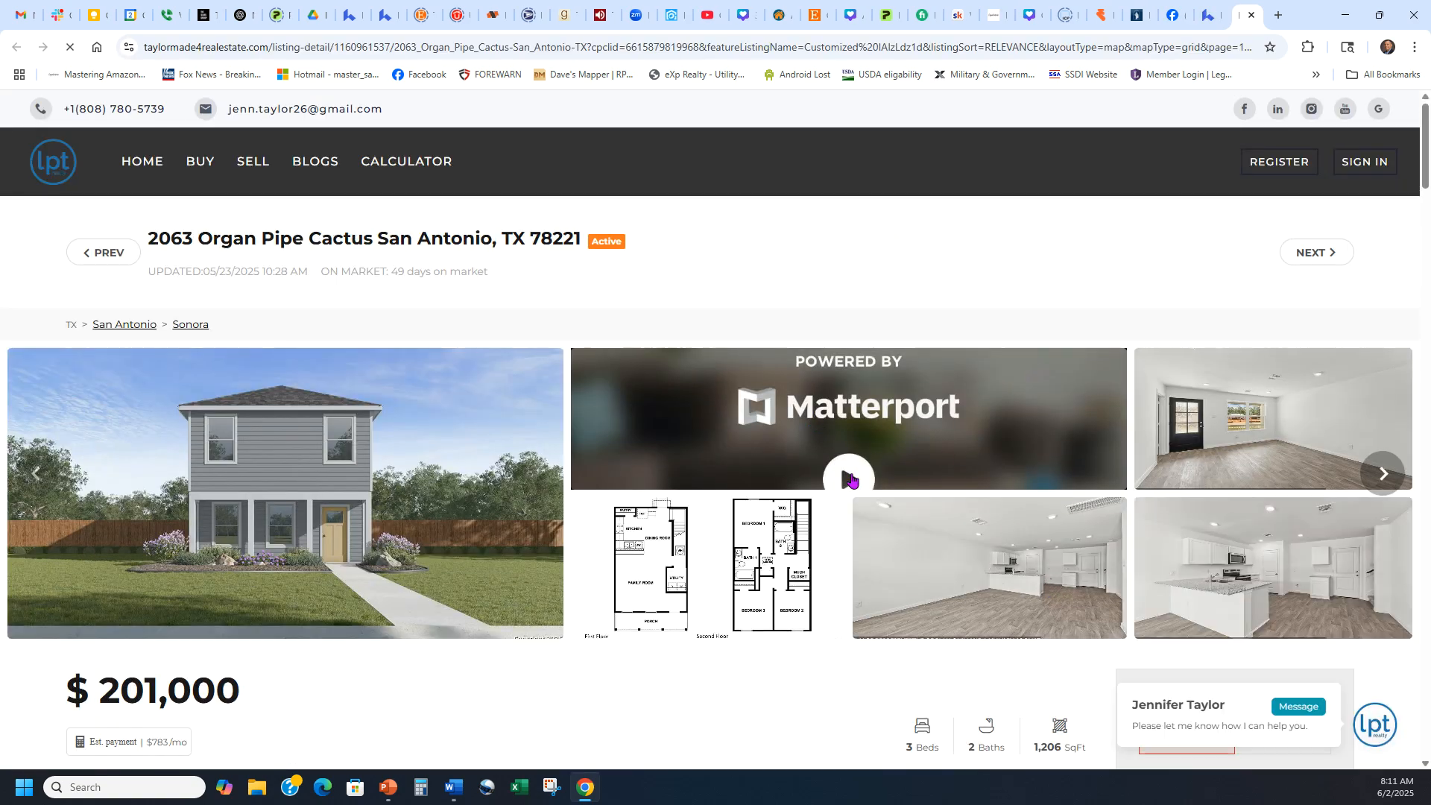
{"action": "scroll", "coordinate": [960, 385], "scroll_direction": "down", "scroll_amount": 1}
{"action": "scroll", "coordinate": [959, 385], "scroll_direction": "down", "scroll_amount": 3}
{"action": "scroll", "coordinate": [604, 463], "scroll_direction": "up", "scroll_amount": 3}
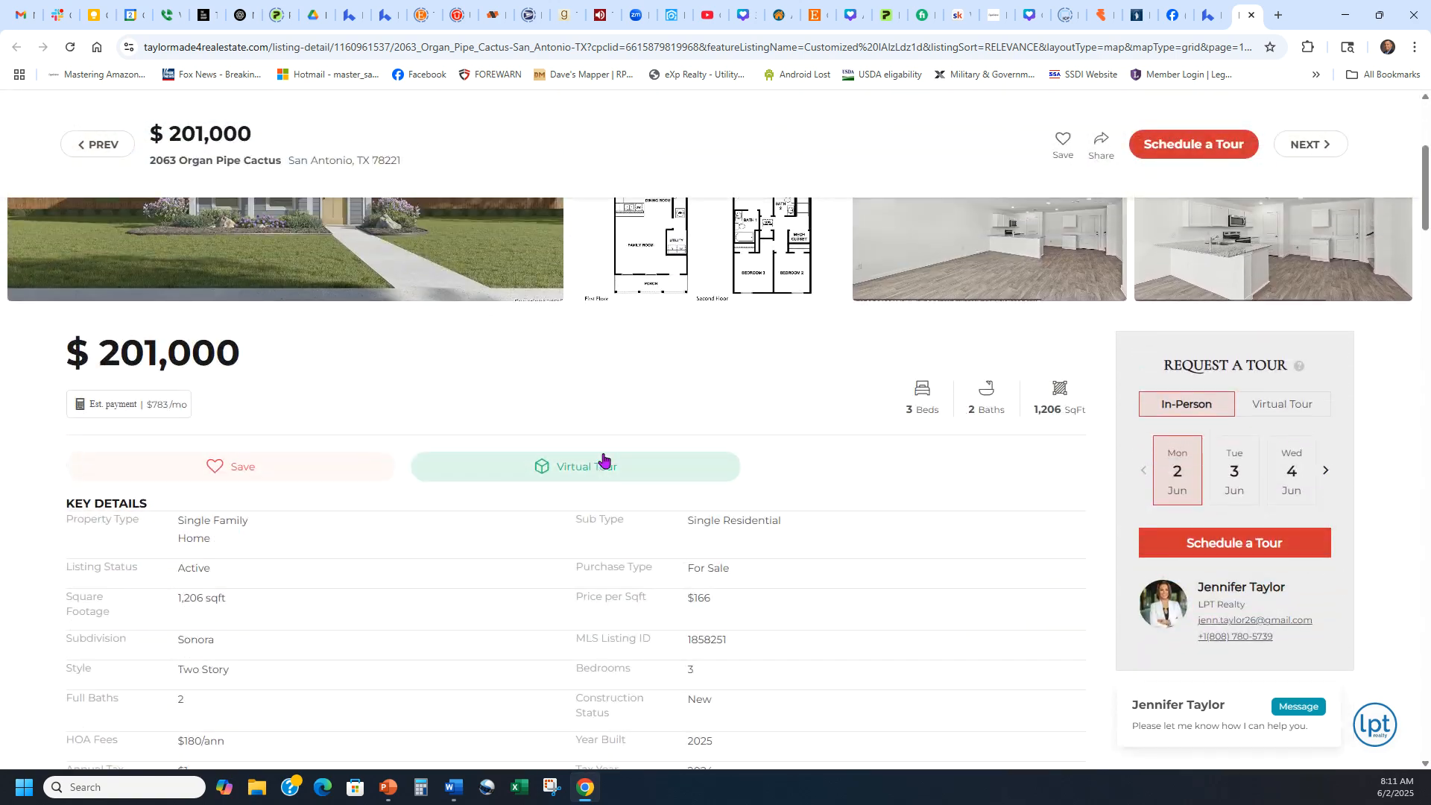
{"action": "scroll", "coordinate": [635, 425], "scroll_direction": "down", "scroll_amount": 8}
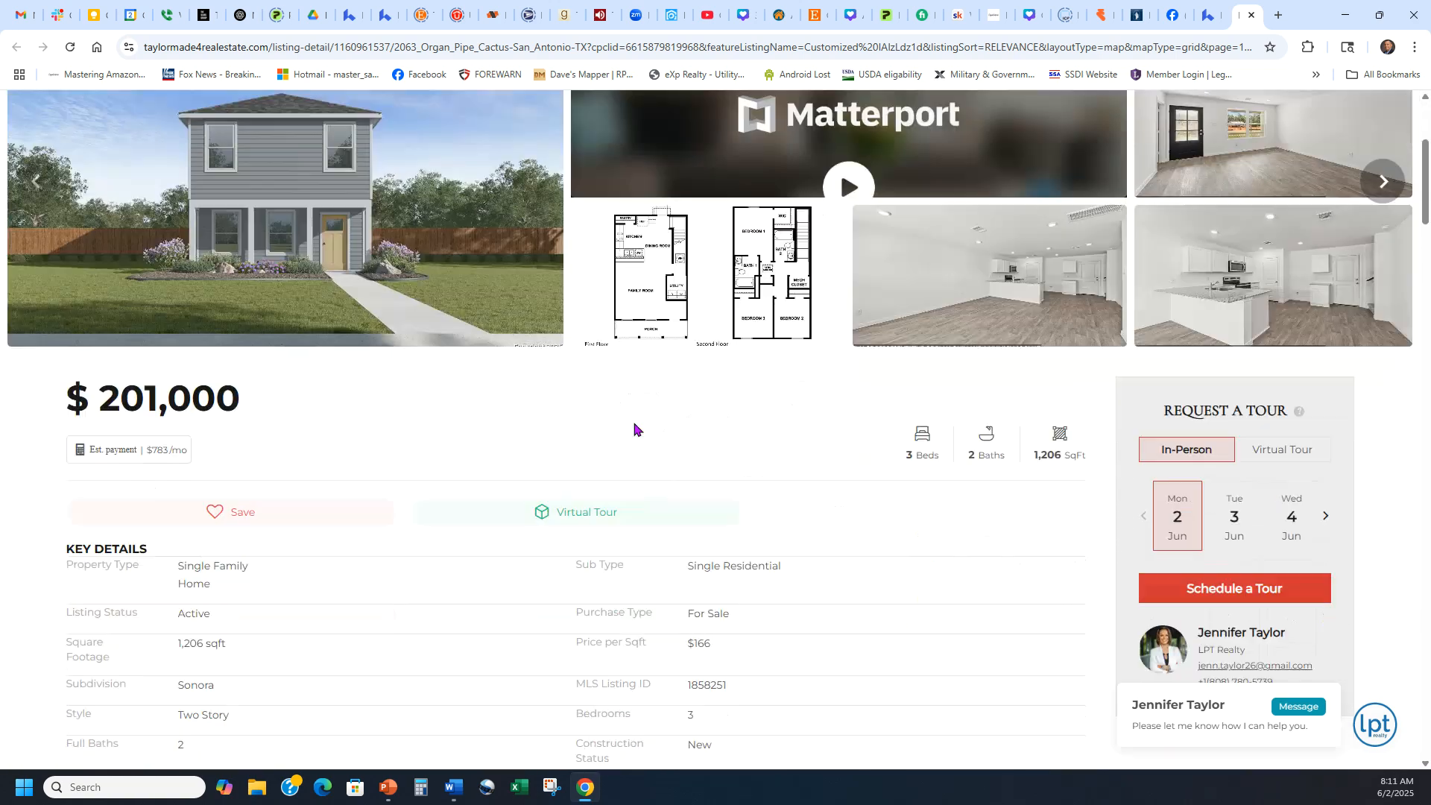
{"action": "scroll", "coordinate": [635, 412], "scroll_direction": "down", "scroll_amount": 3}
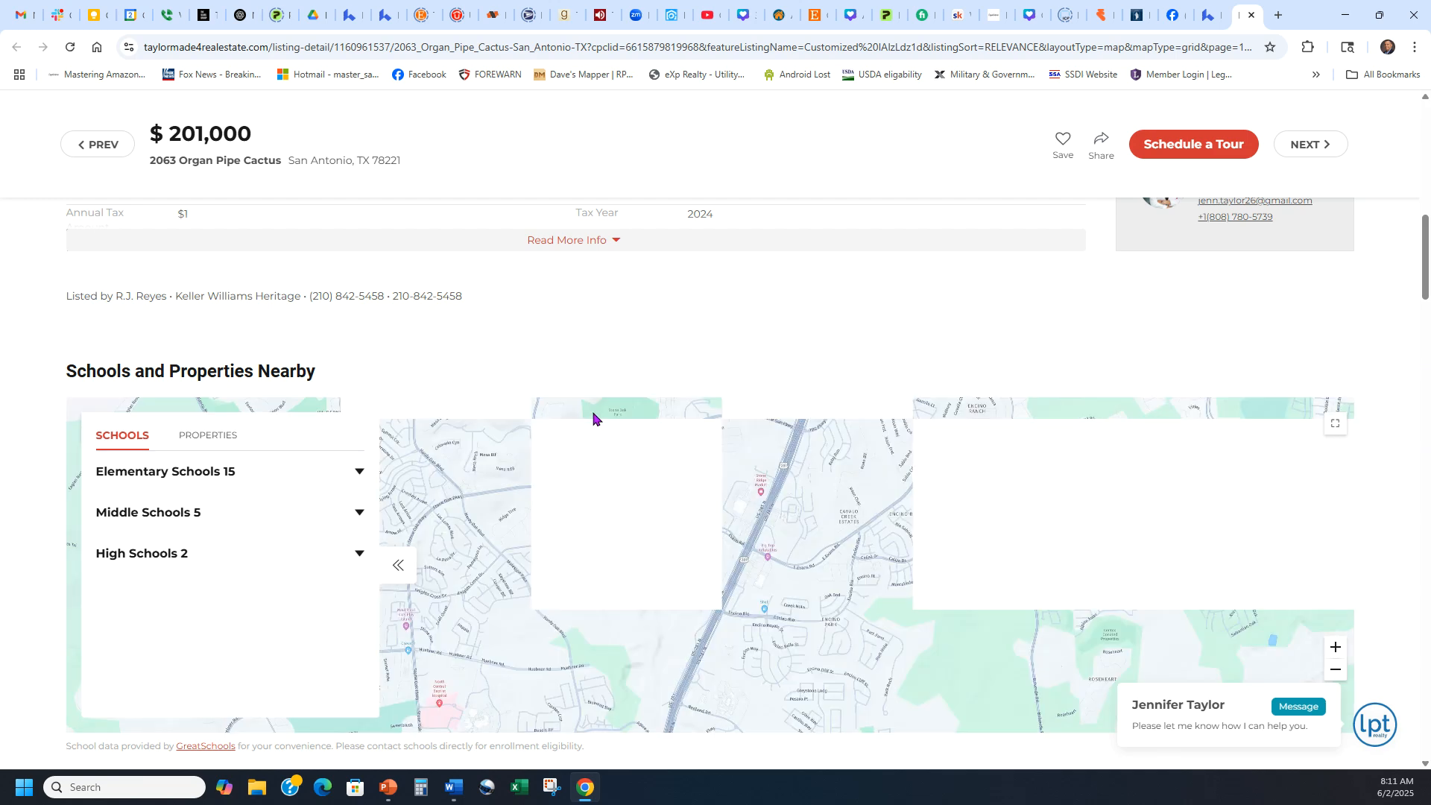
{"action": "scroll", "coordinate": [721, 370], "scroll_direction": "up", "scroll_amount": 3}
{"action": "scroll", "coordinate": [699, 512], "scroll_direction": "up", "scroll_amount": 3}
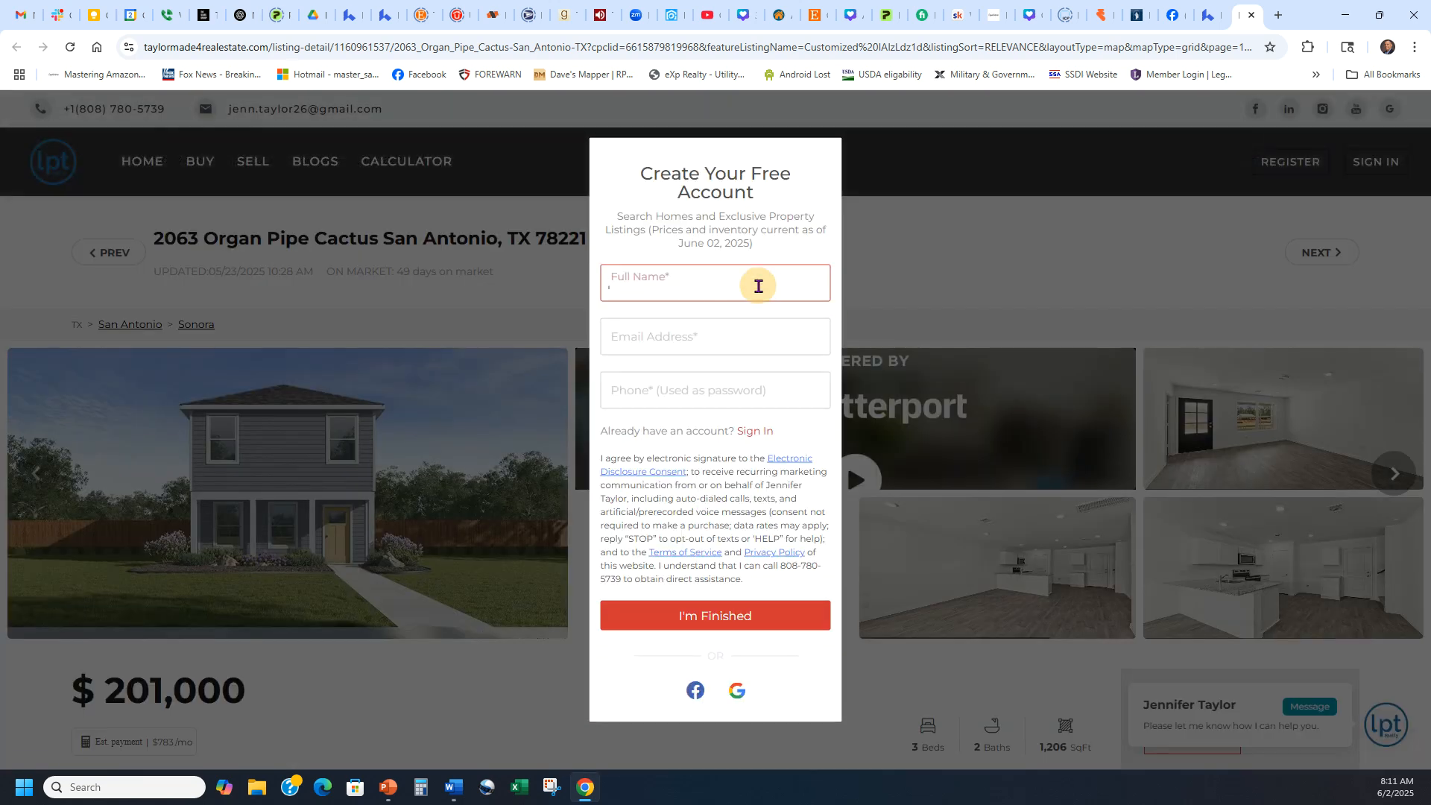
{"action": "left_click", "coordinate": [763, 289]}
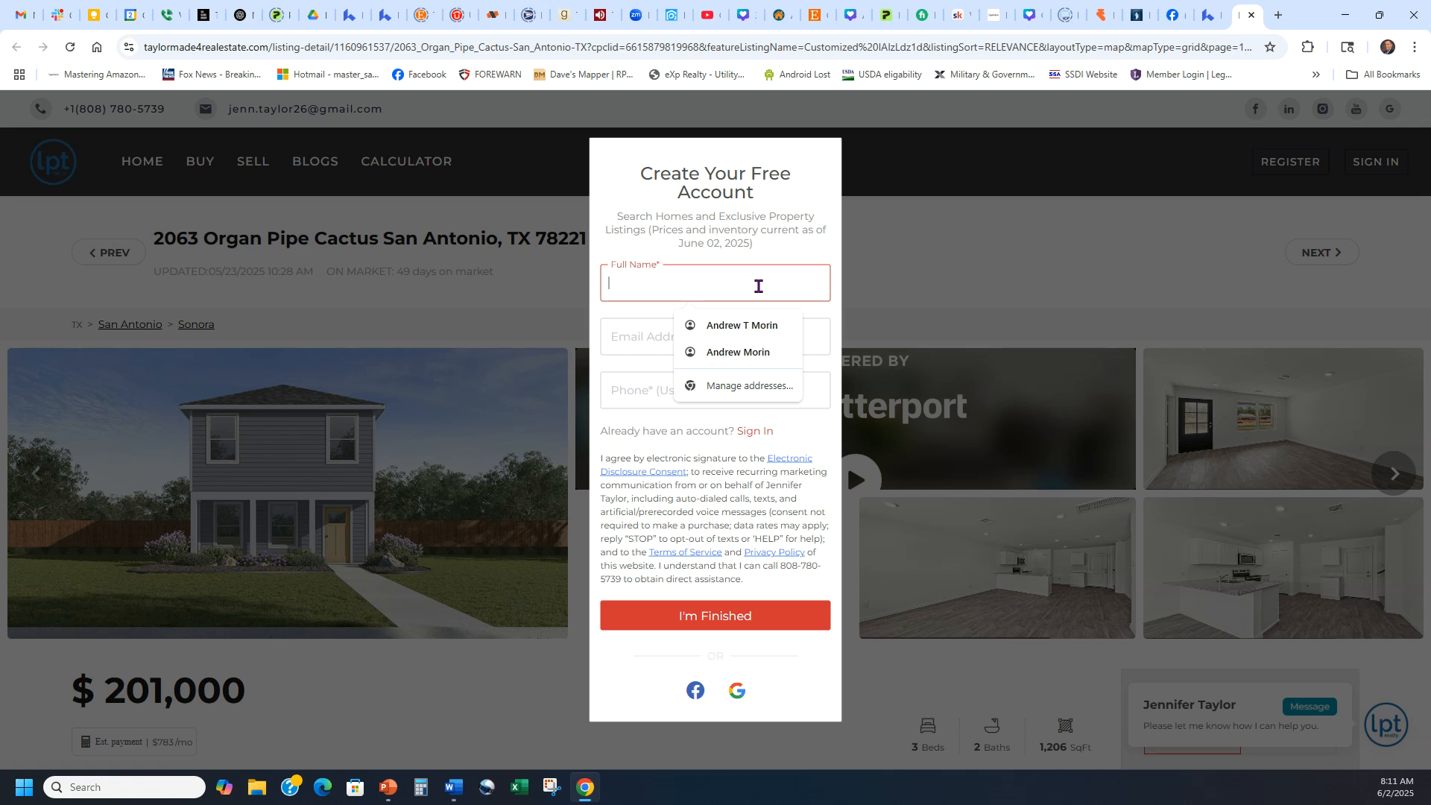